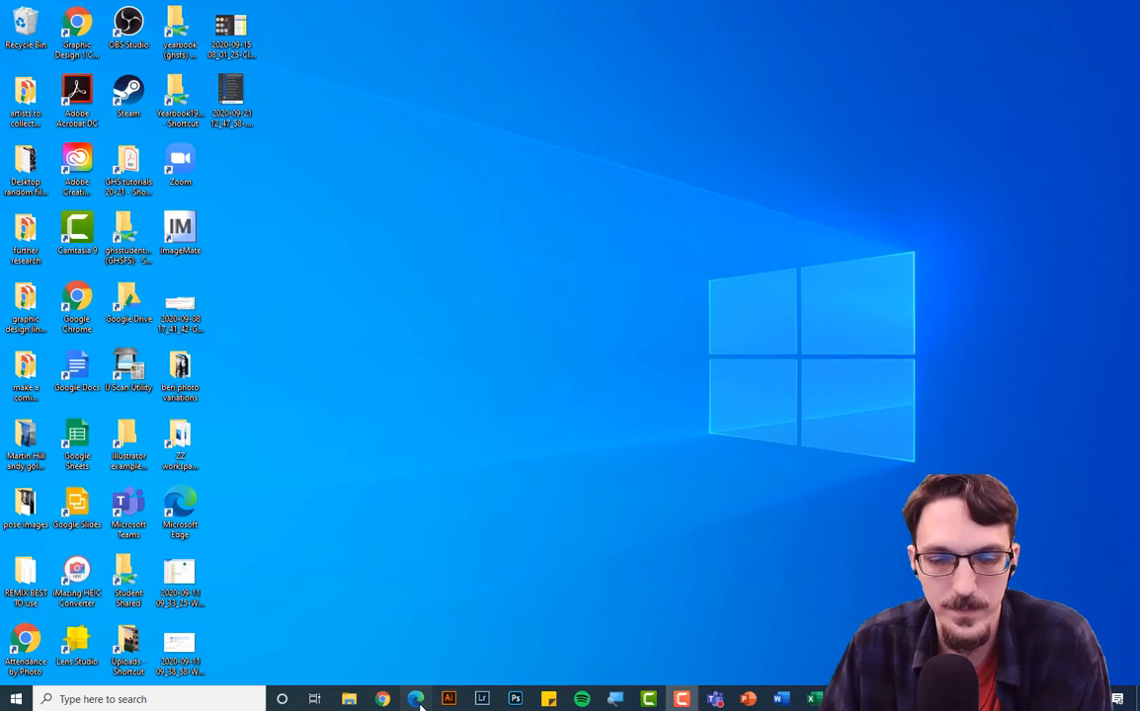
Bring the Chrome window showing Microsoft Teams to the front with Alt+Tab.
key(alt+Tab)
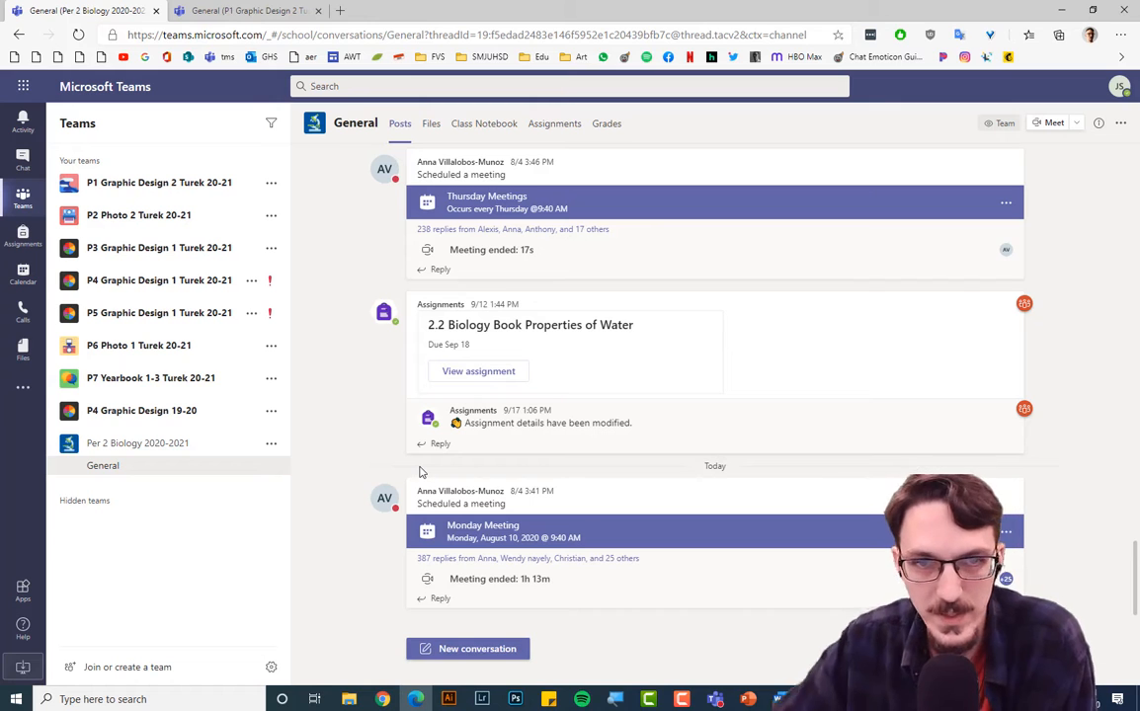
scroll(649, 533, up, 5)
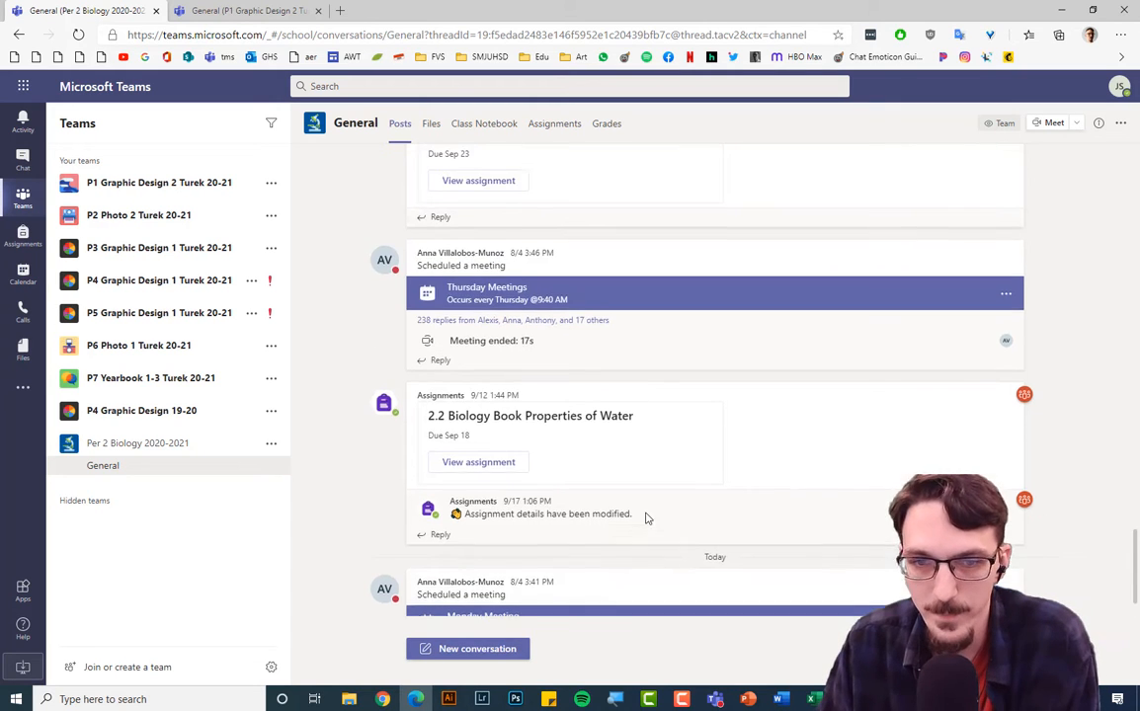
scroll(681, 465, up, 4)
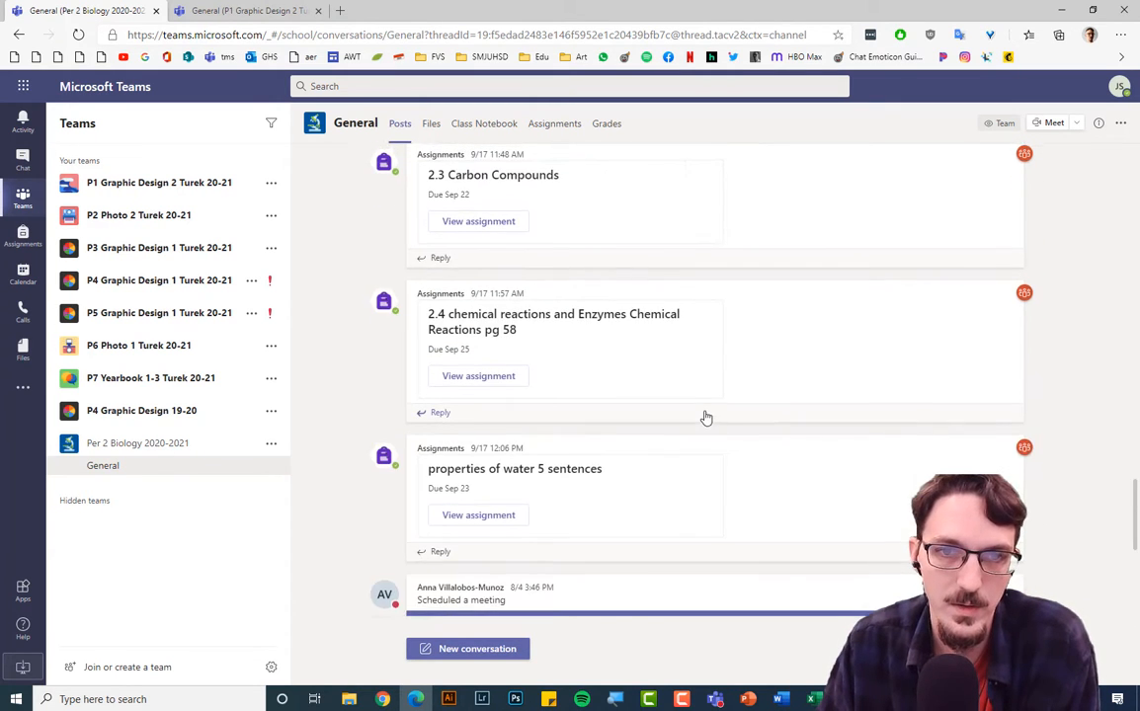
scroll(705, 419, up, 2)
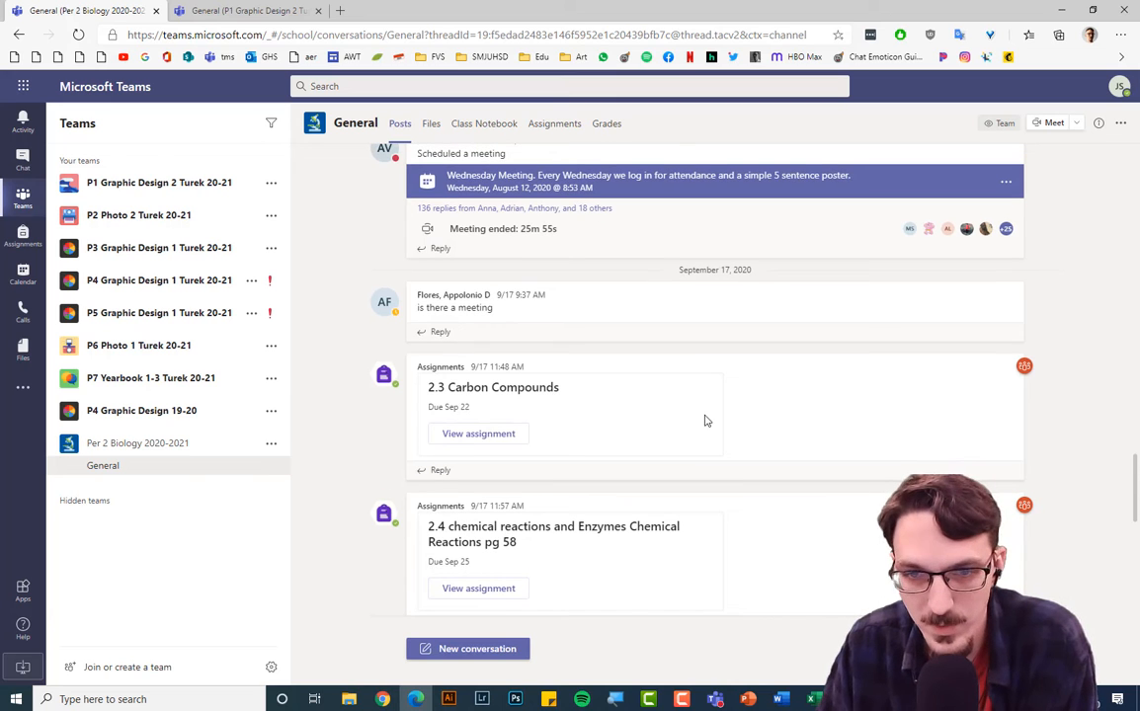
scroll(705, 419, down, 3)
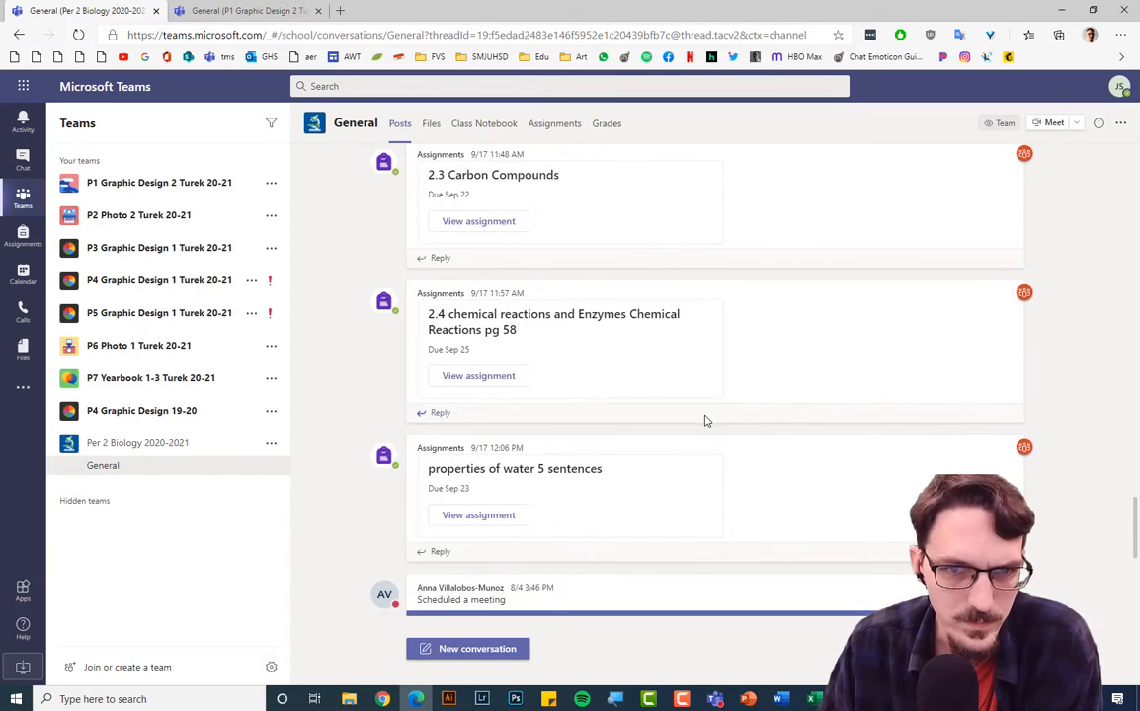
click(492, 293)
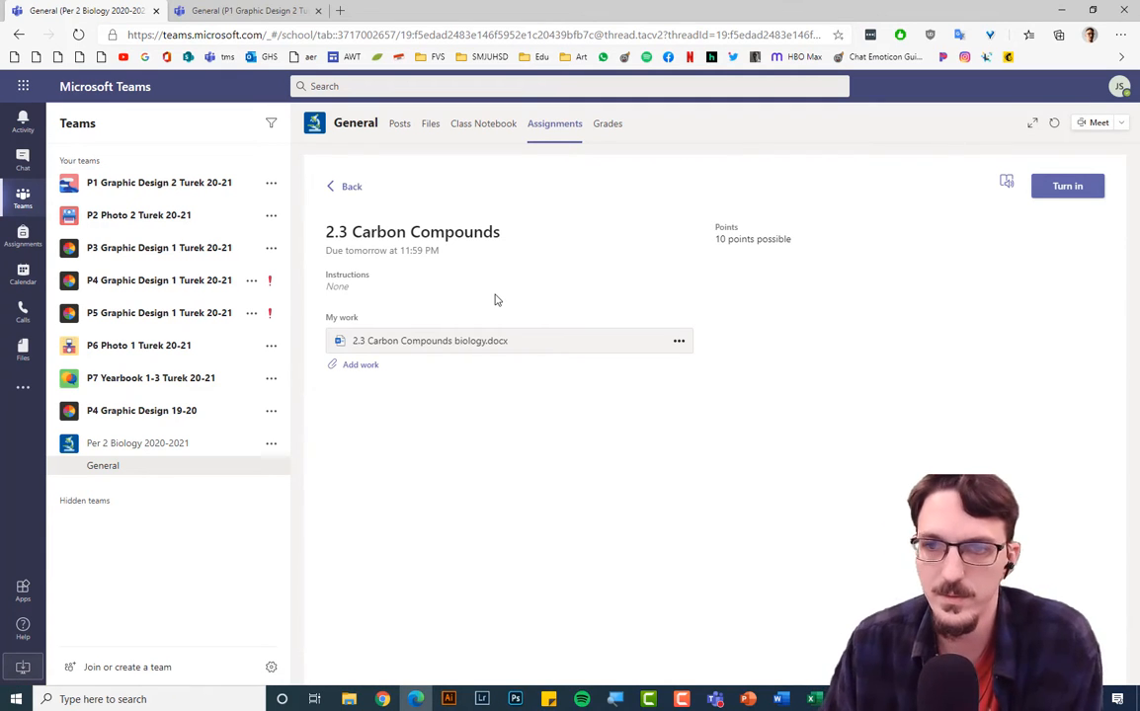
click(346, 188)
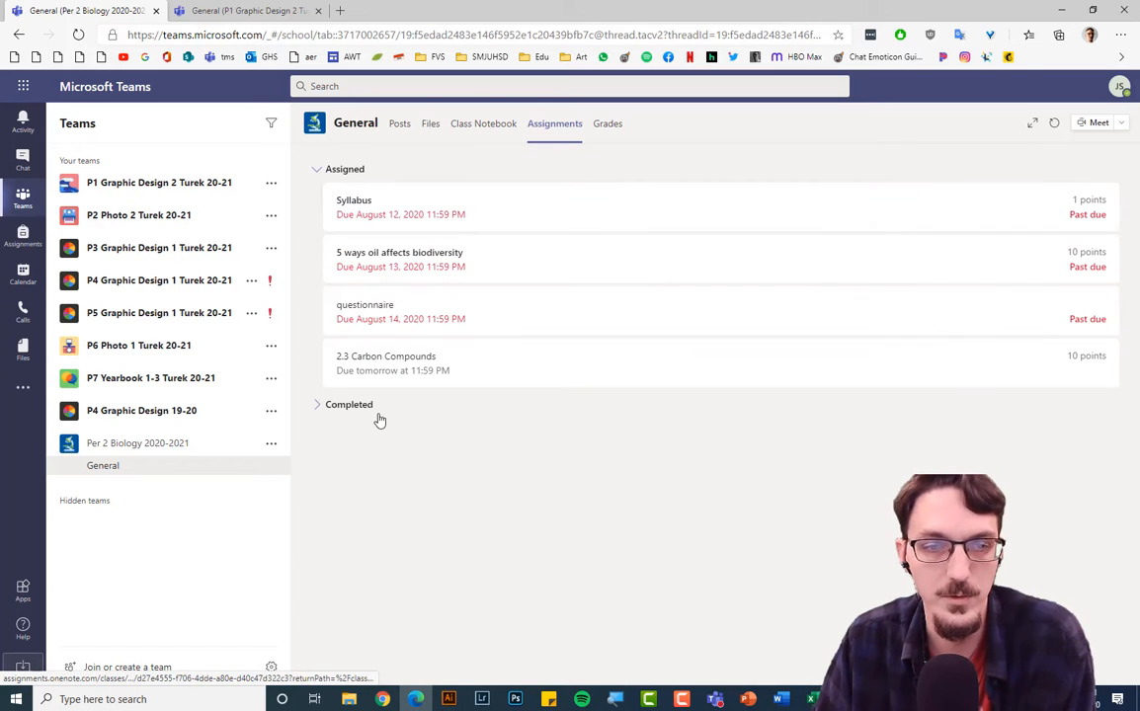
click(400, 126)
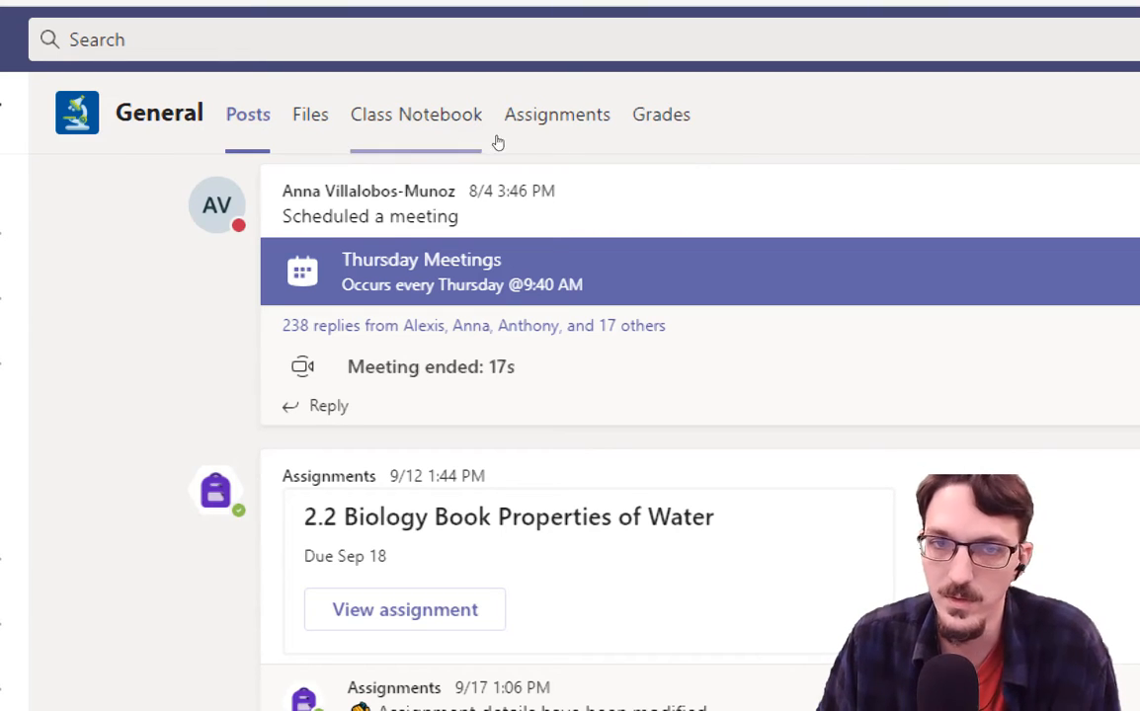
Show the class's Assignments list and expand the Completed section.
click(551, 129)
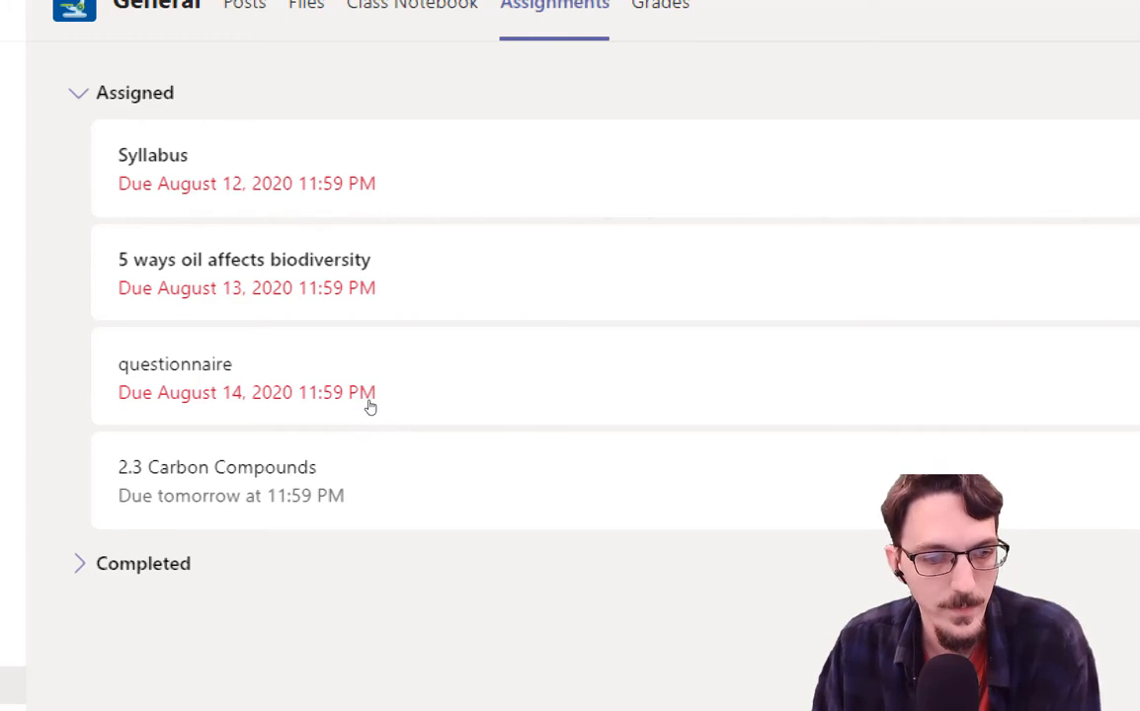
click(344, 407)
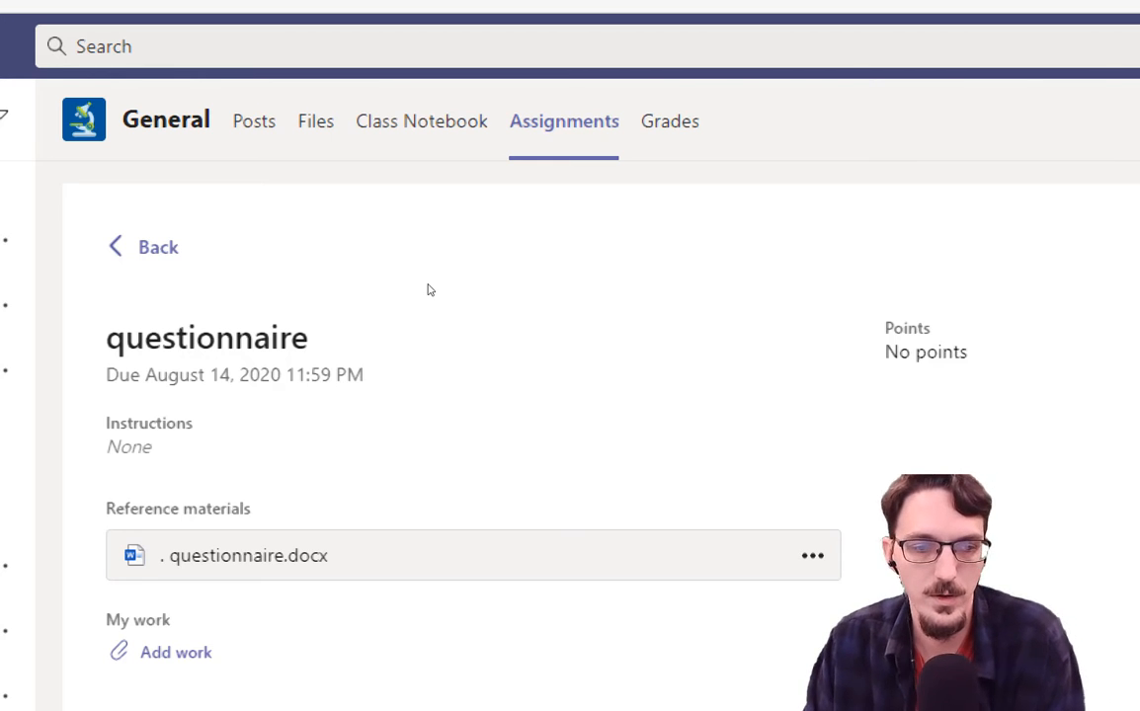
Open questionnaire.docx from the assignment's reference materials.
click(387, 345)
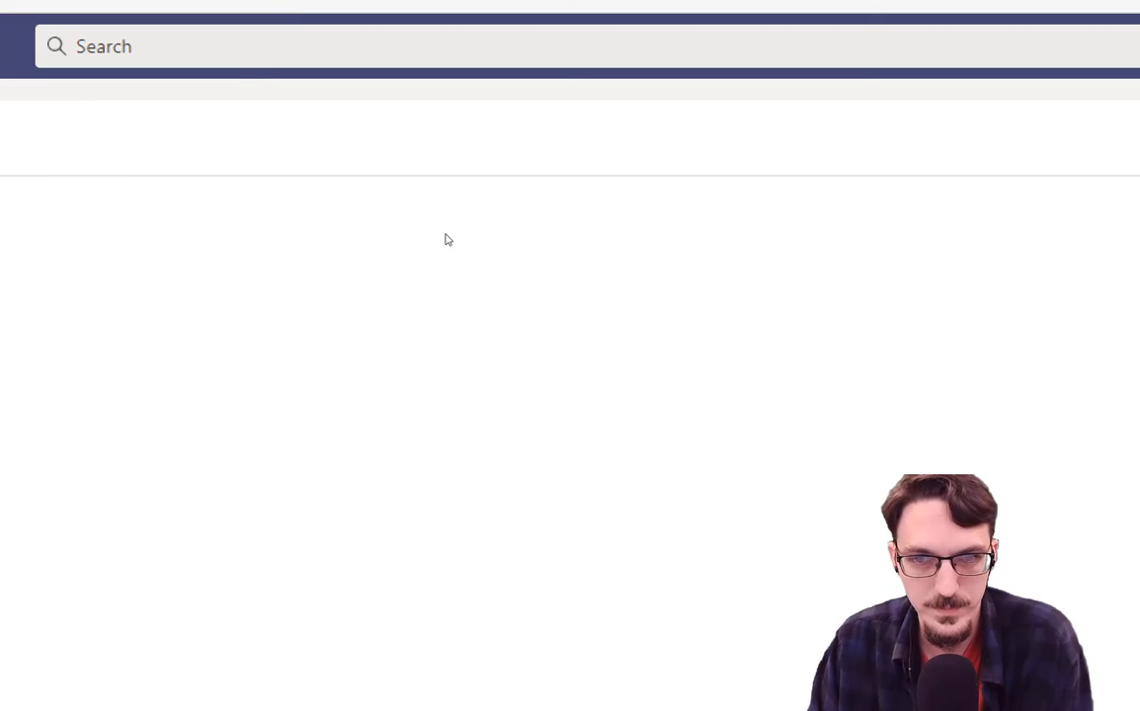
drag(468, 472, 481, 316)
drag(399, 368, 526, 526)
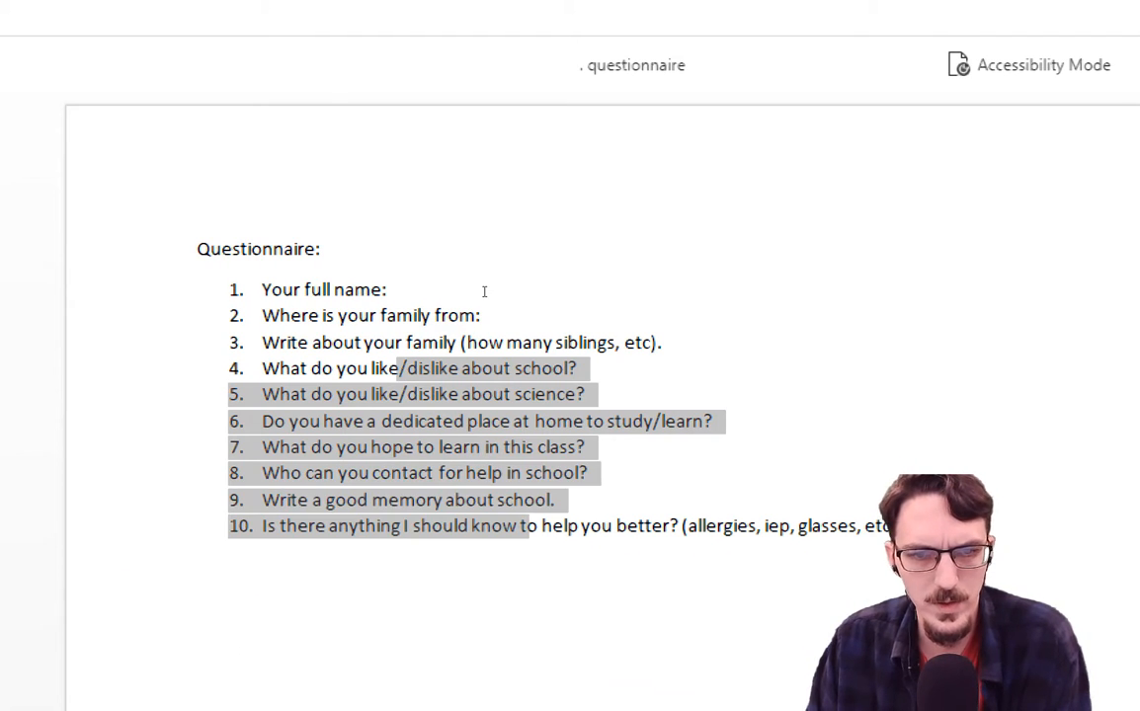
drag(412, 316, 586, 448)
click(573, 365)
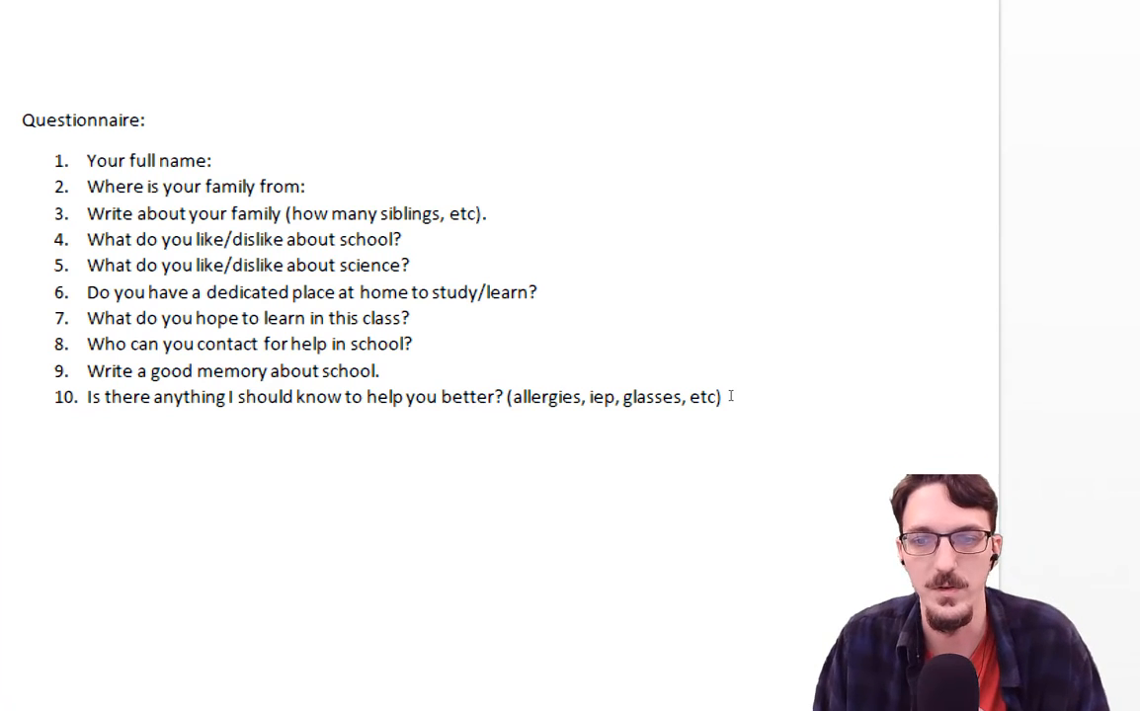
Select the Questionnaire heading through question 10 and copy it.
drag(250, 293, 567, 380)
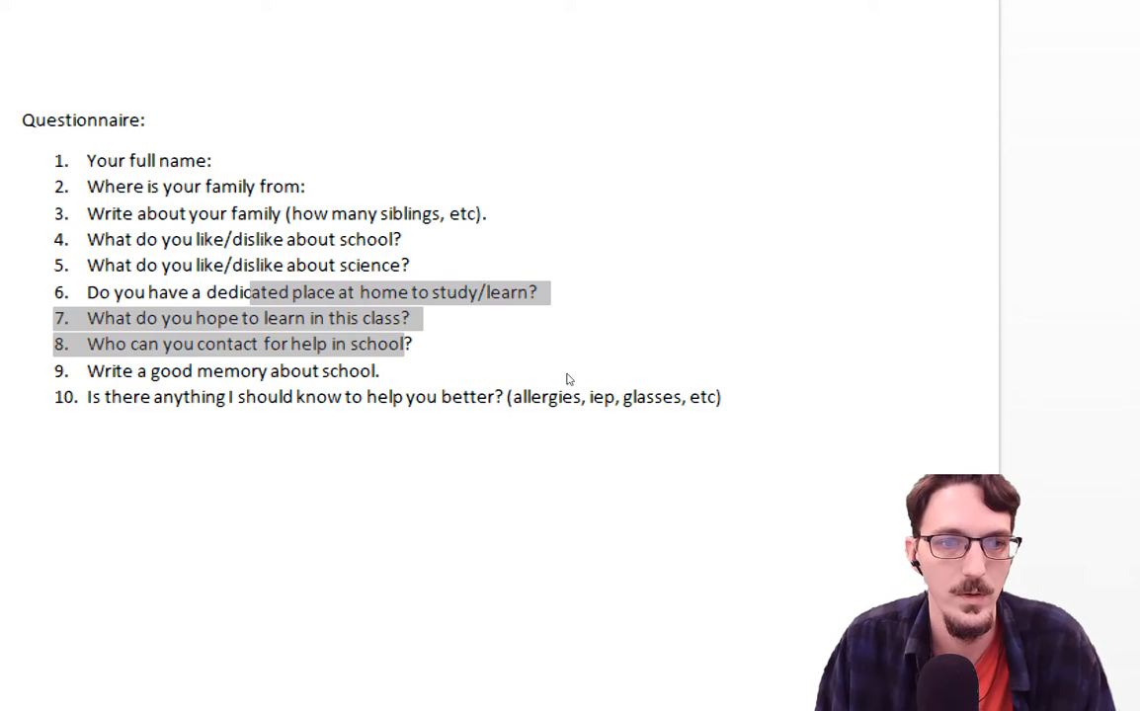
drag(23, 119, 592, 331)
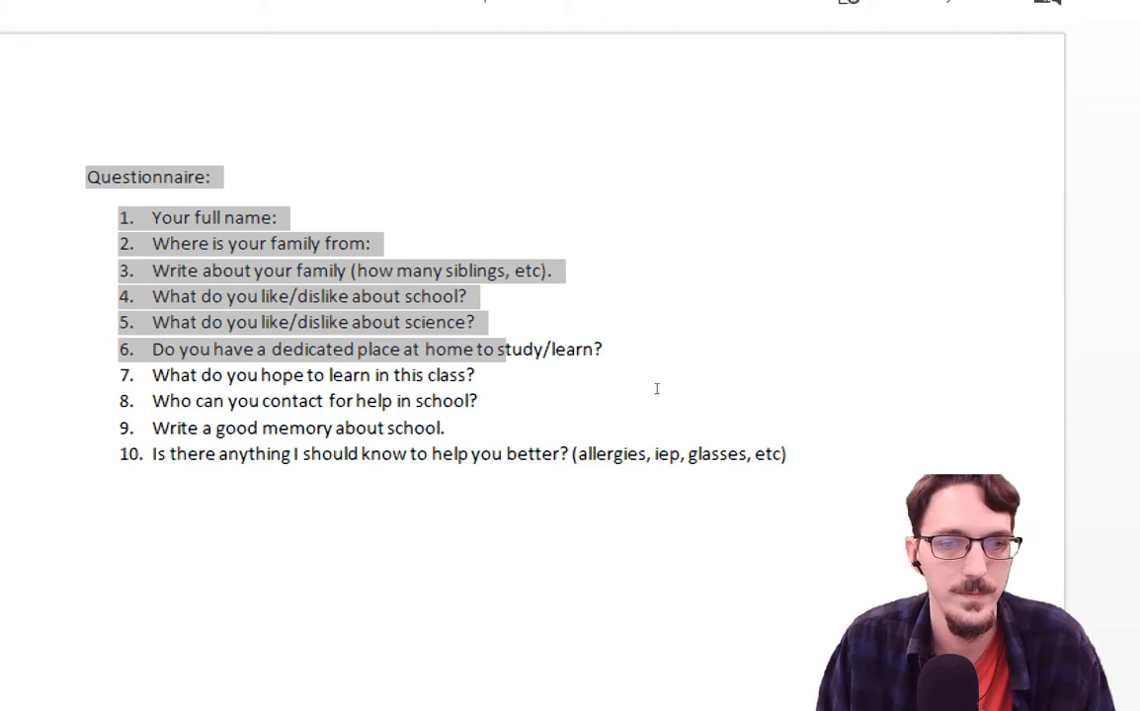
drag(656, 388, 725, 394)
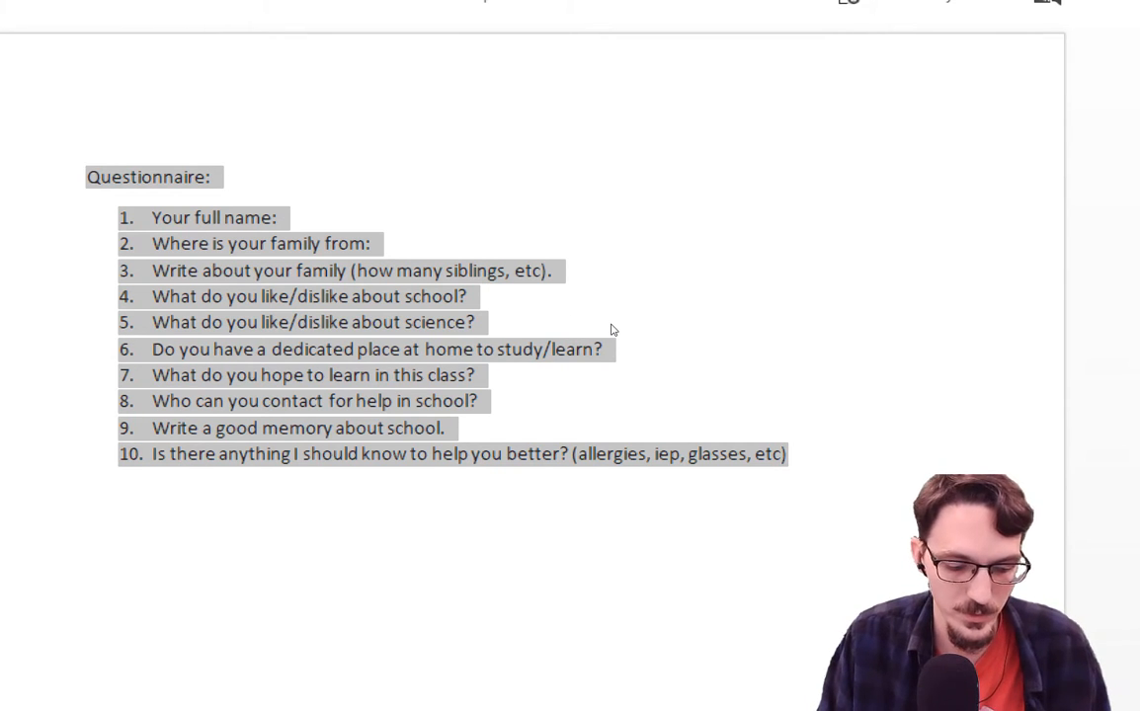
right_click(512, 326)
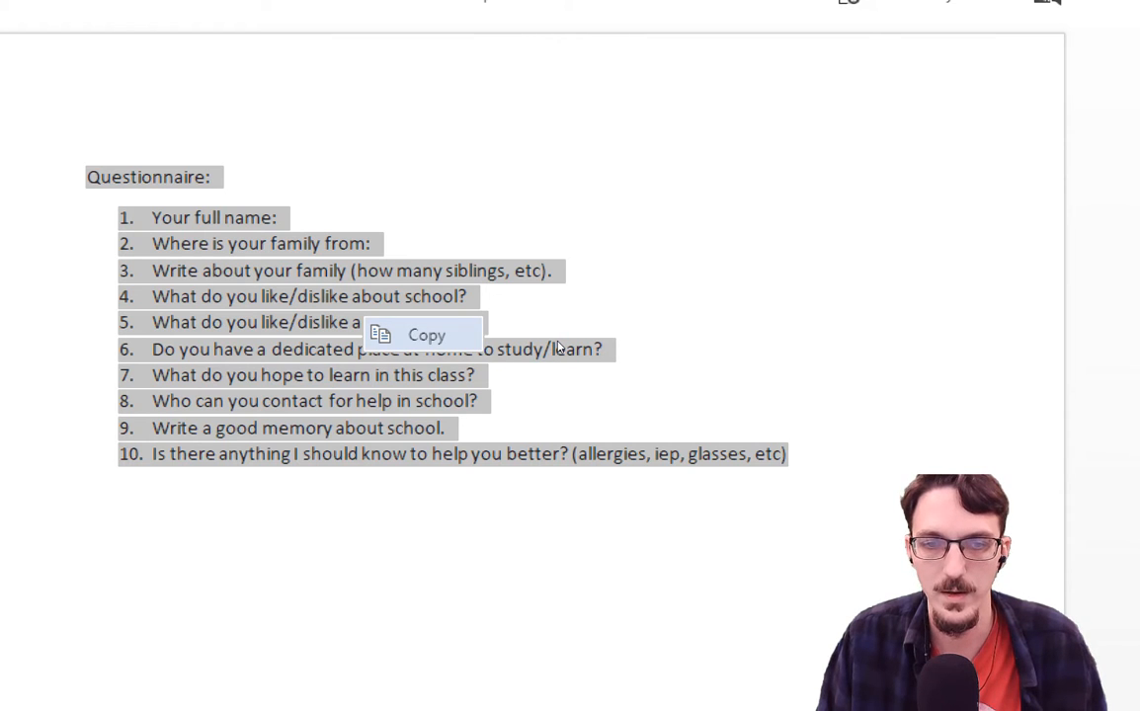
click(558, 348)
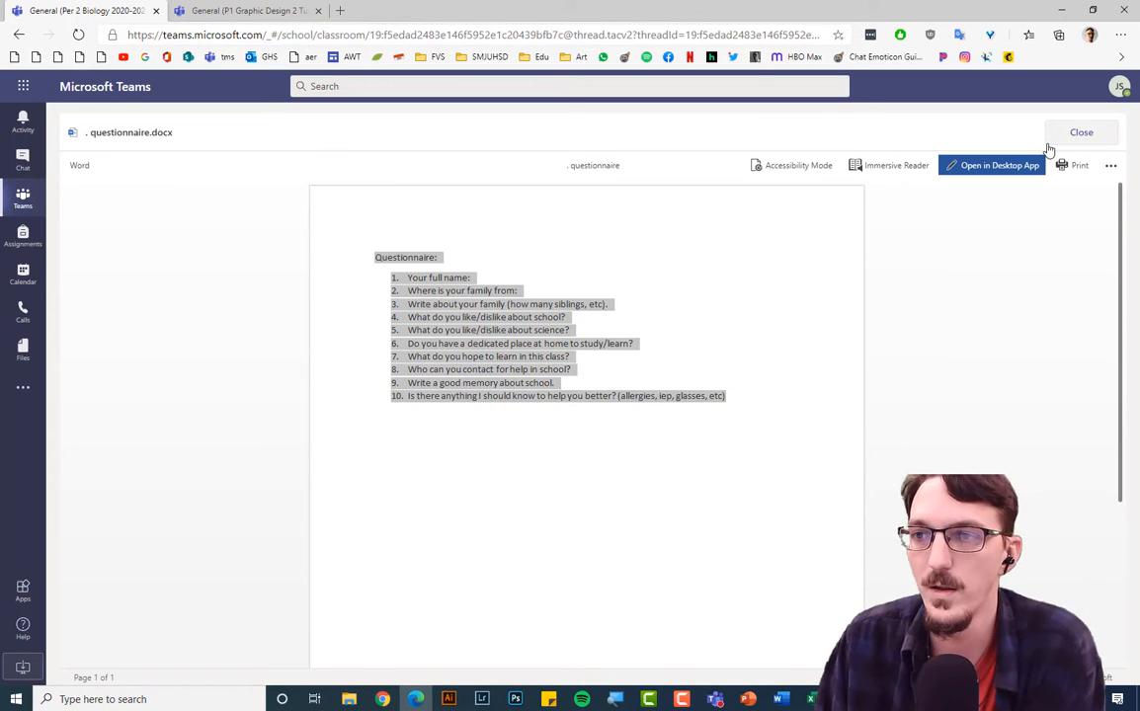
Close the questionnaire viewer and start adding work under My work.
click(1081, 132)
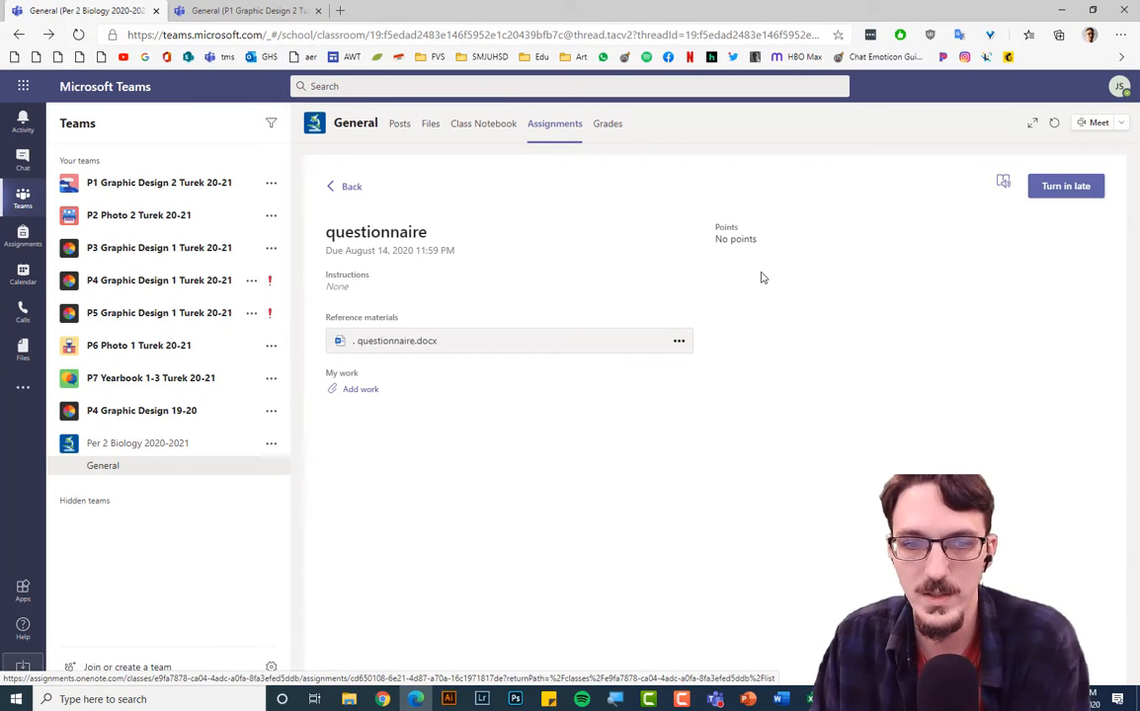
click(369, 392)
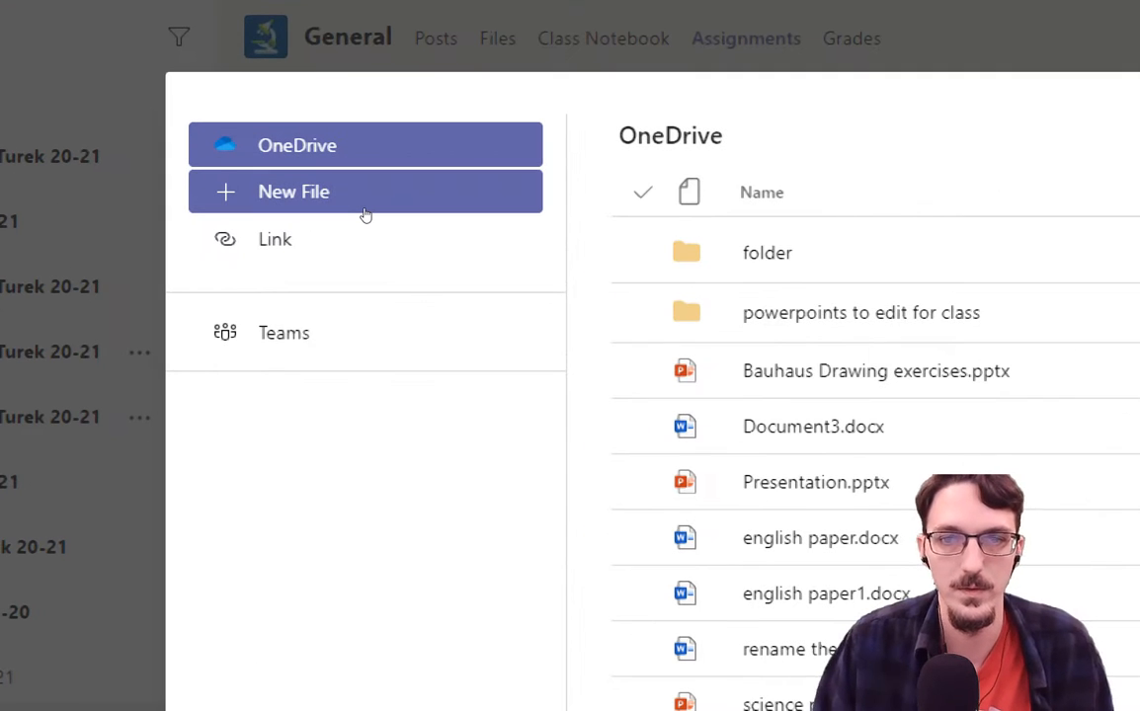
Create a new Word document named 'answers to the questionnaire' and attach it.
click(366, 214)
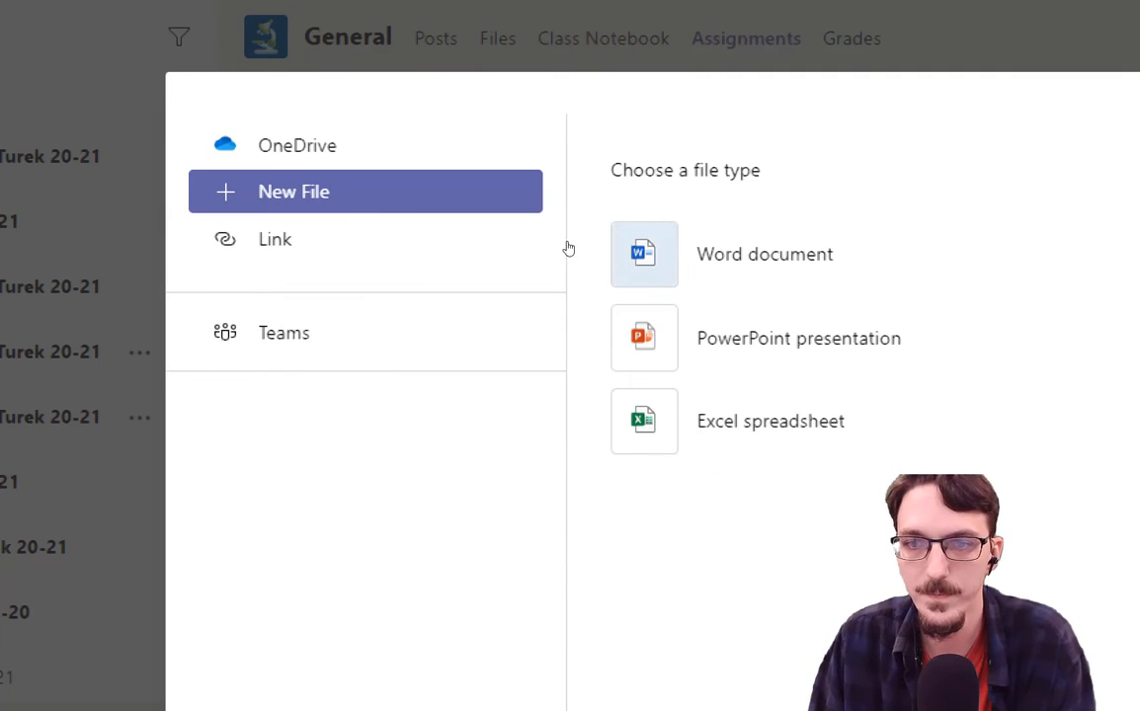
click(637, 254)
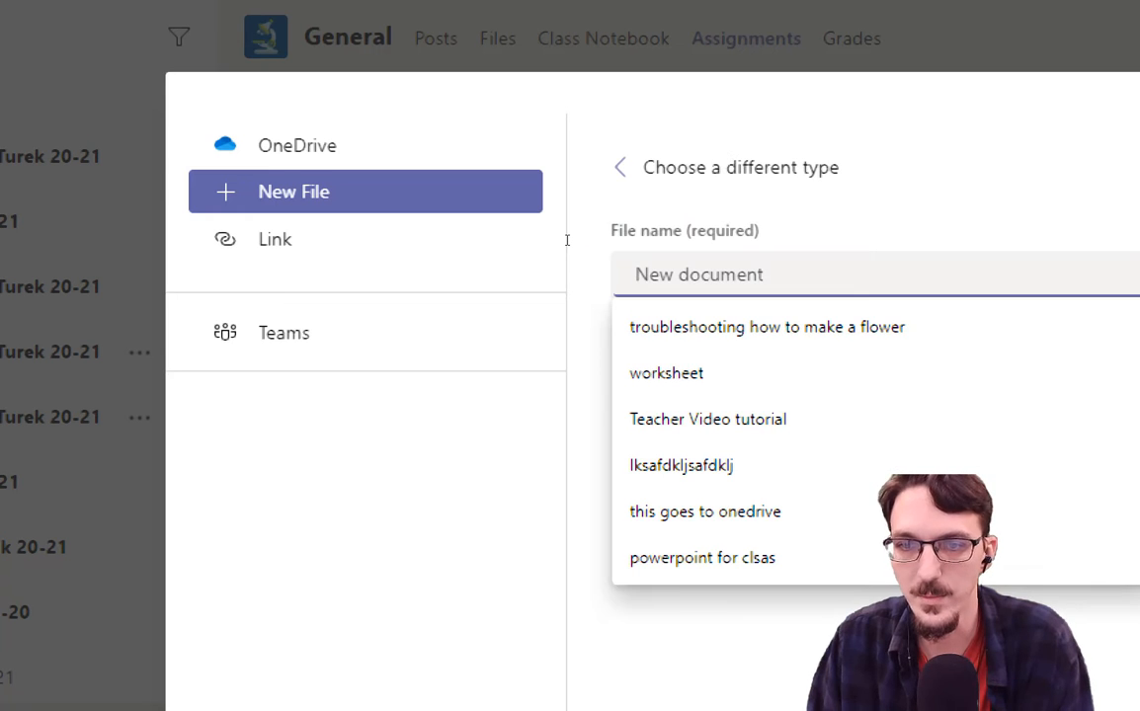
text(a)
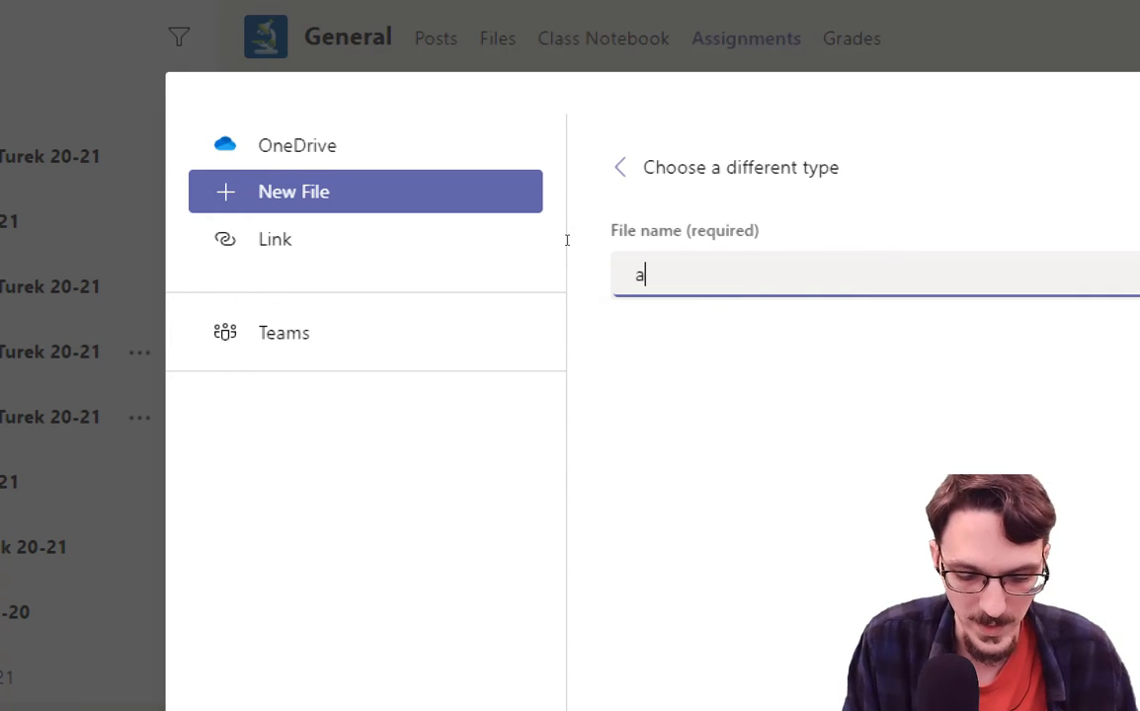
text(ns)
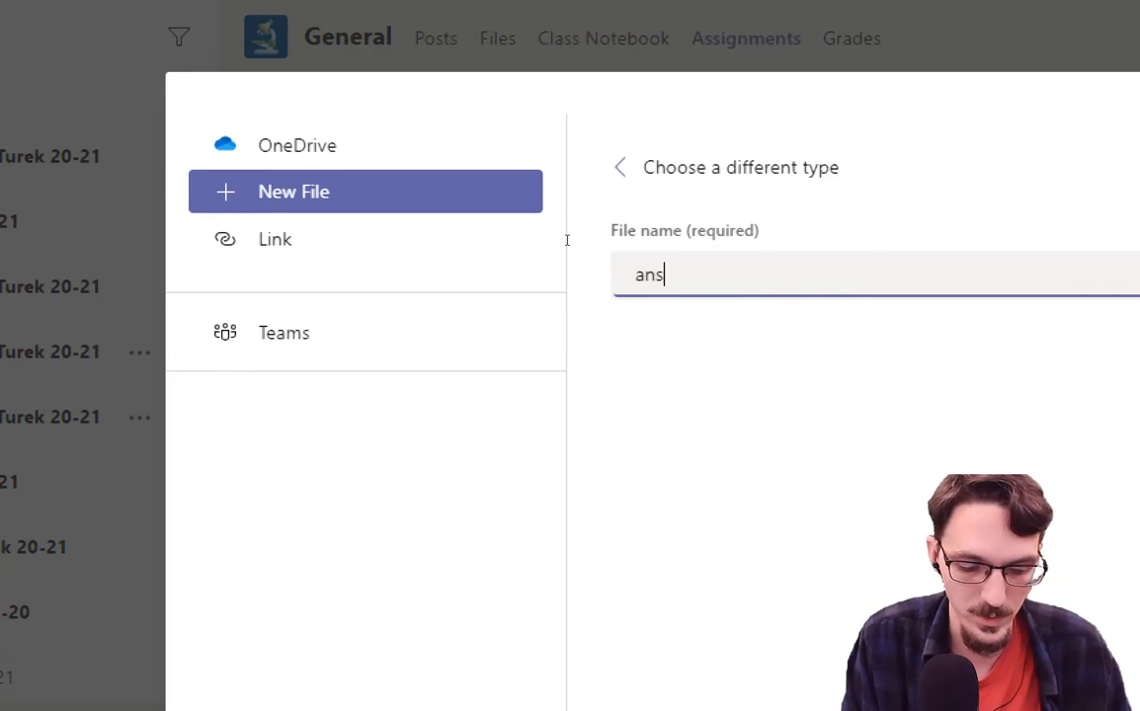
text(wers t)
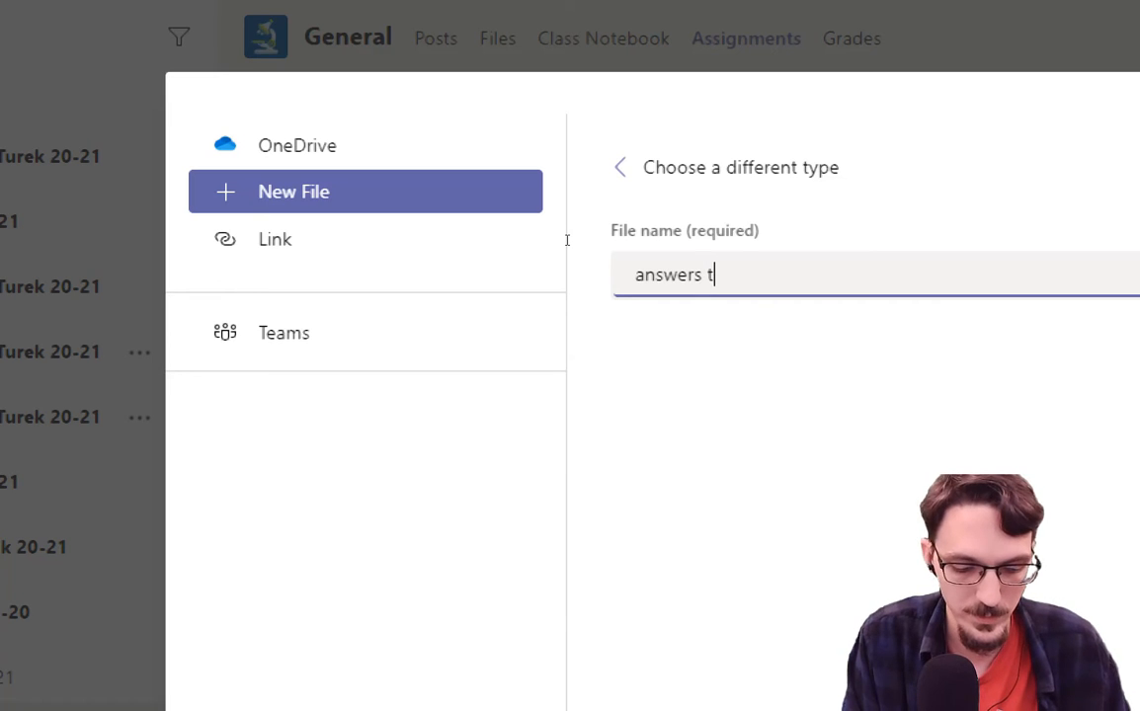
text(o the questionn)
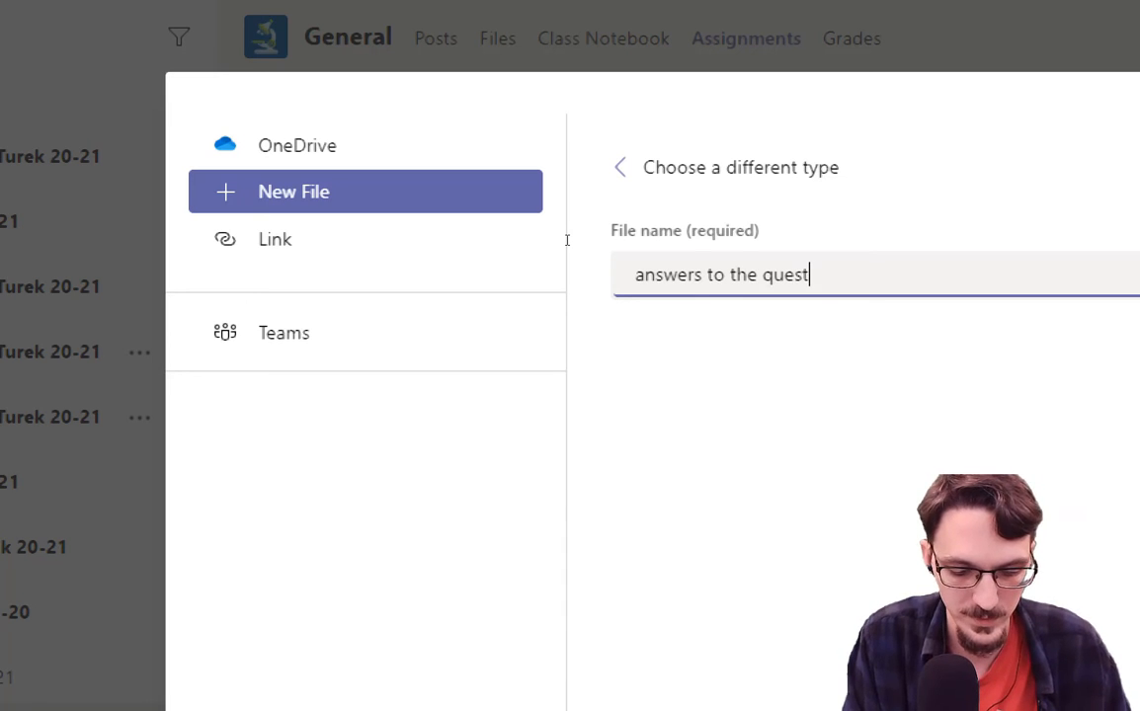
text(aire)
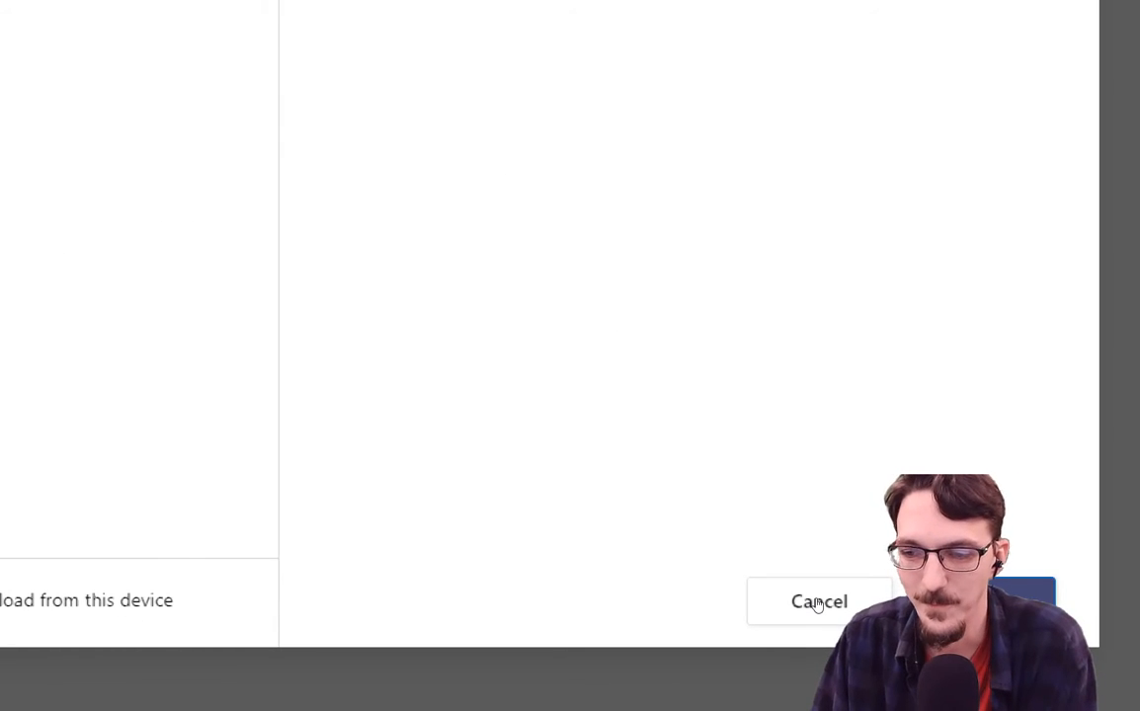
click(818, 603)
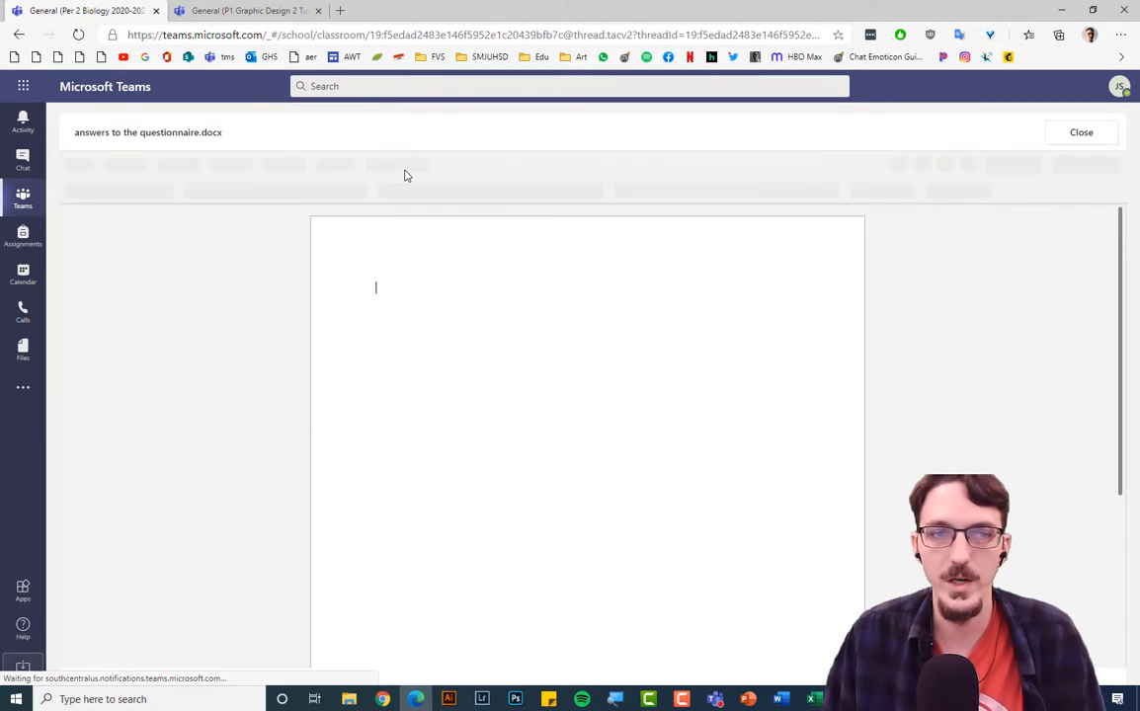
Paste the questionnaire, answer question 1 with the student's full name and question 2 'The Midwest'.
right_click(377, 292)
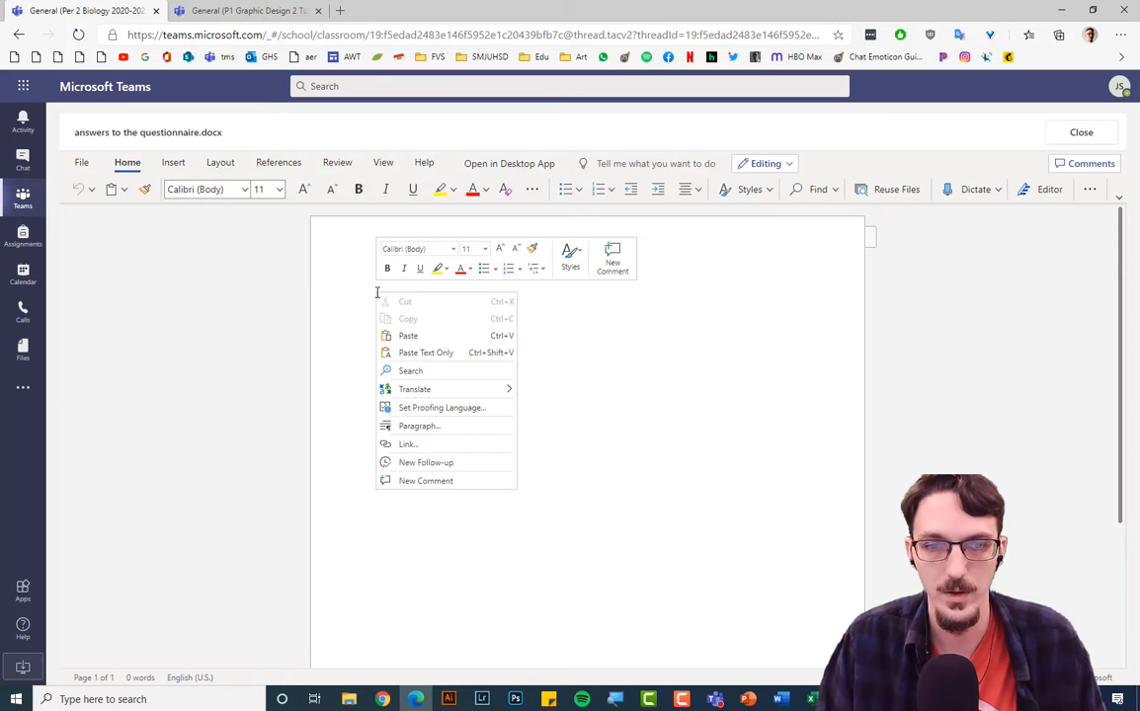
click(399, 336)
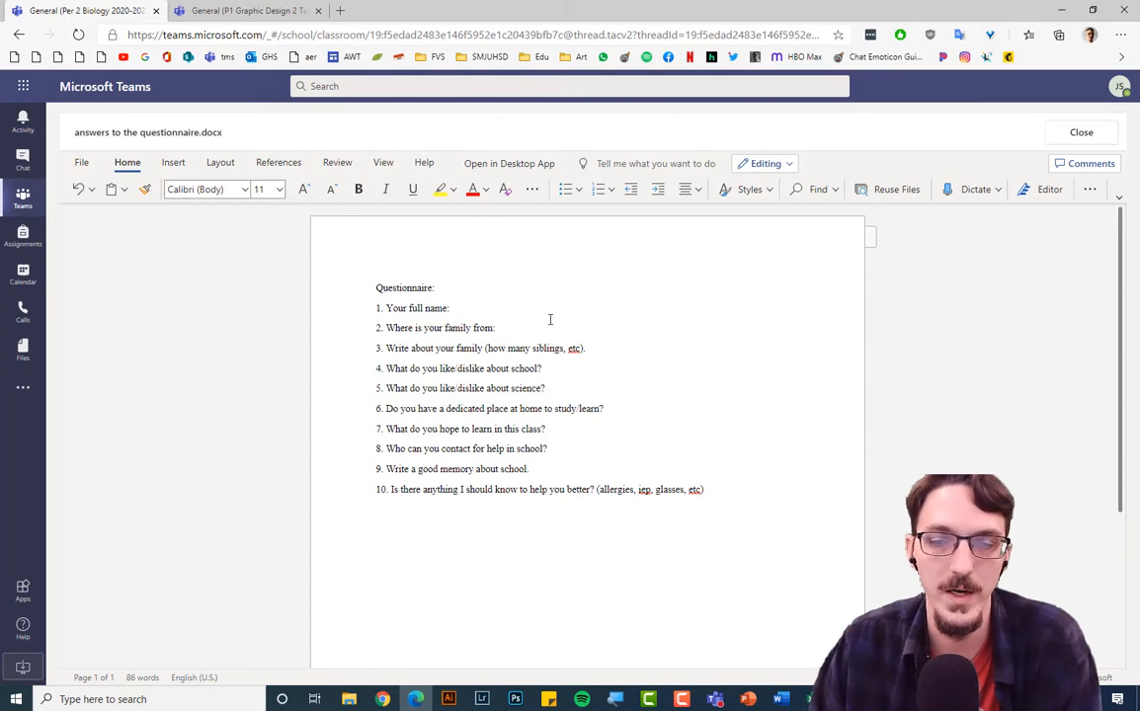
click(552, 319)
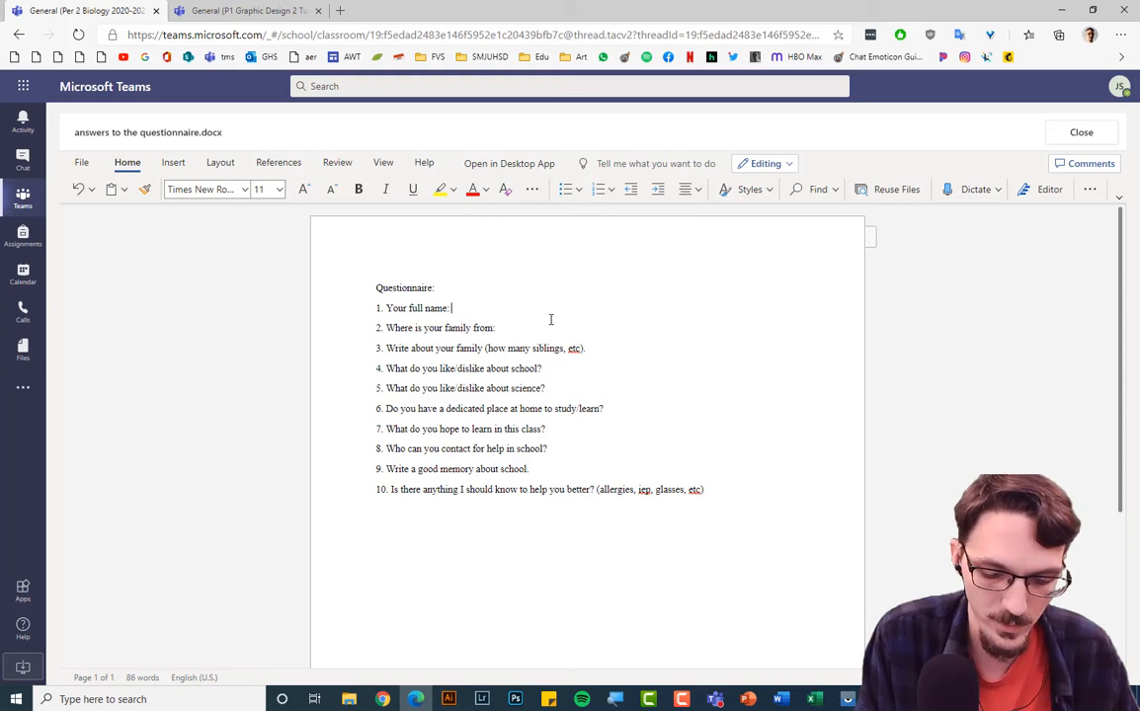
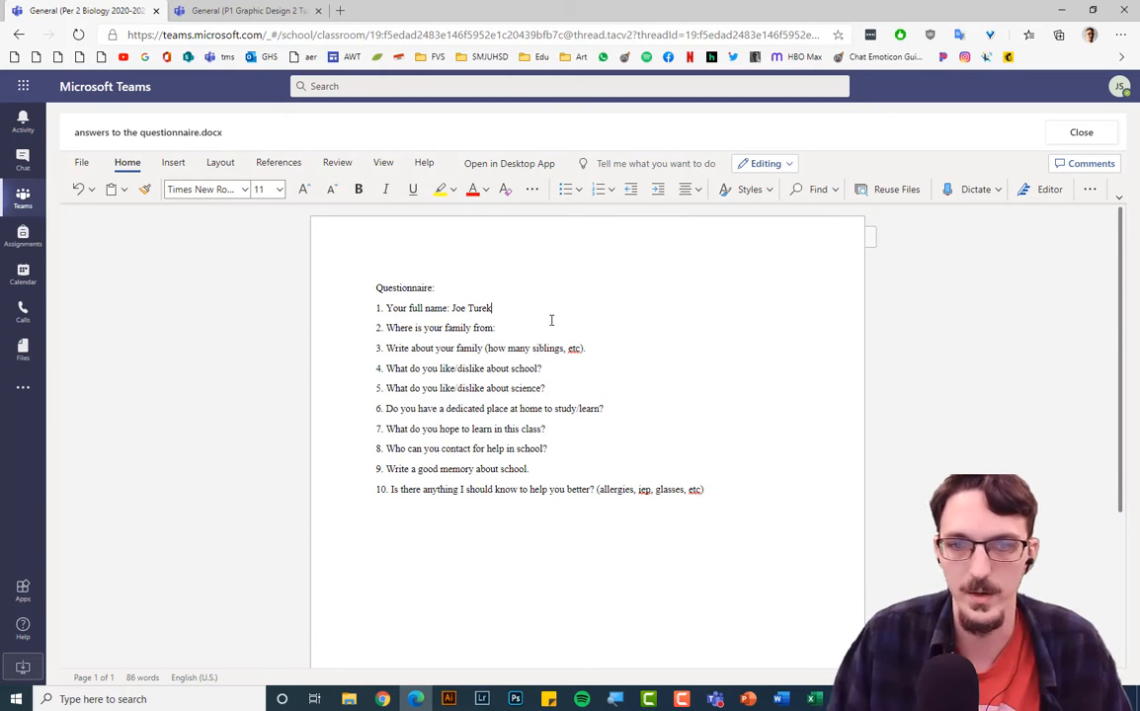
click(561, 332)
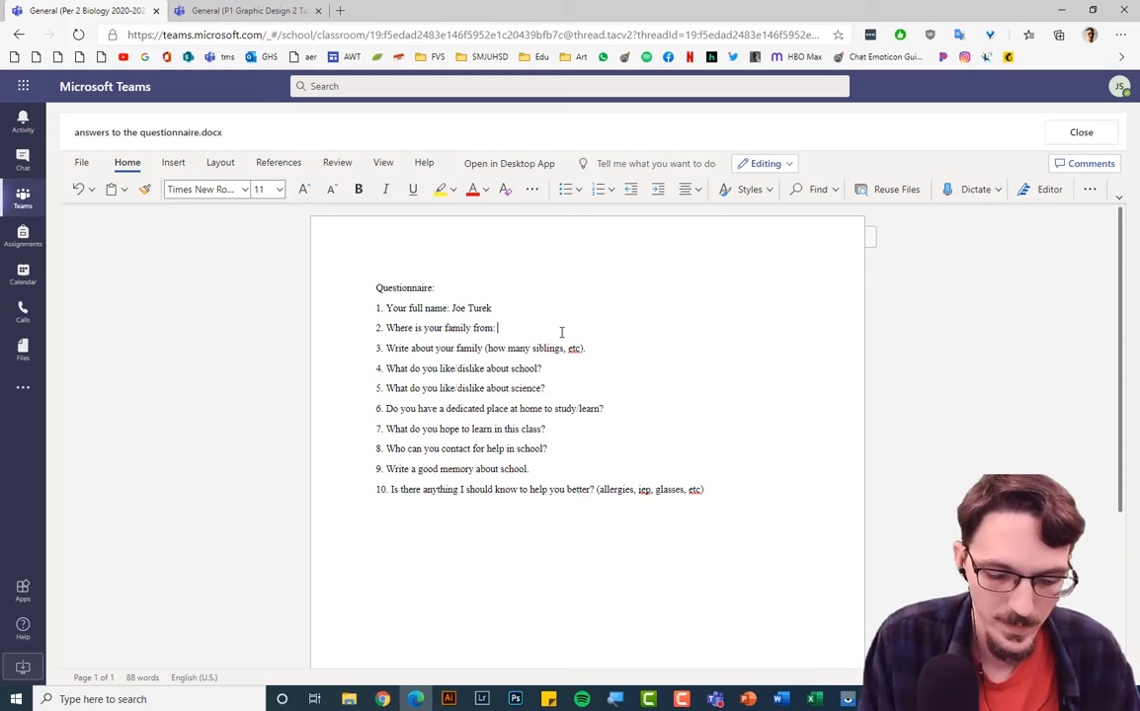
text(The)
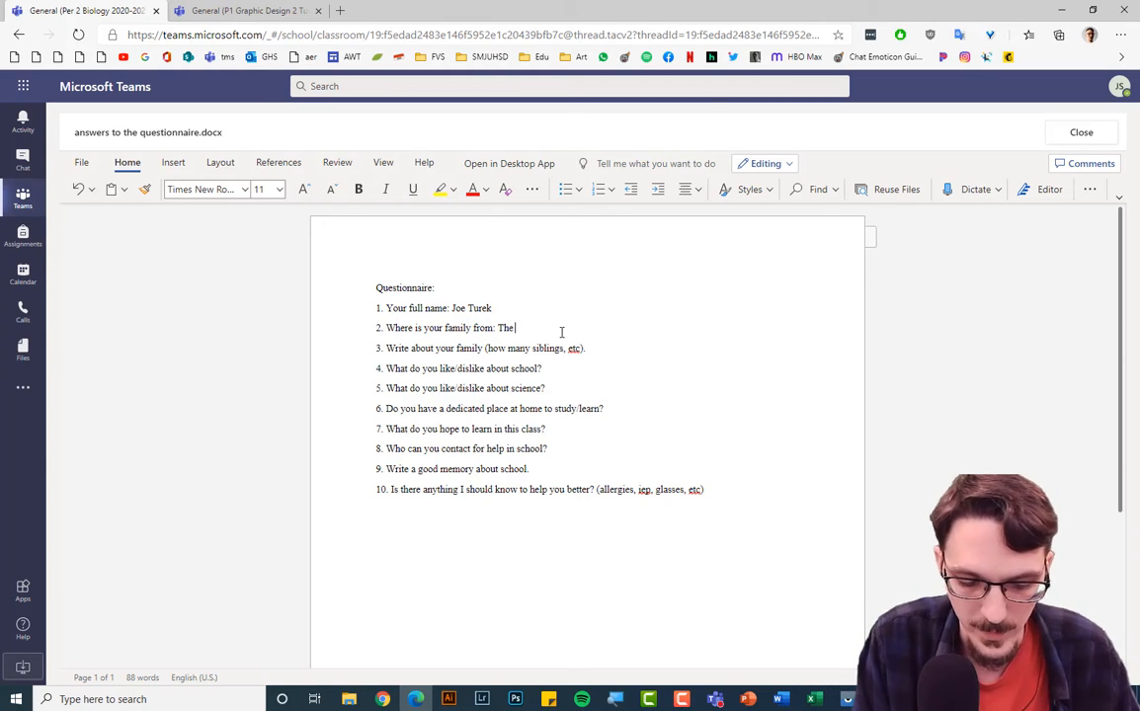
text( Midwest)
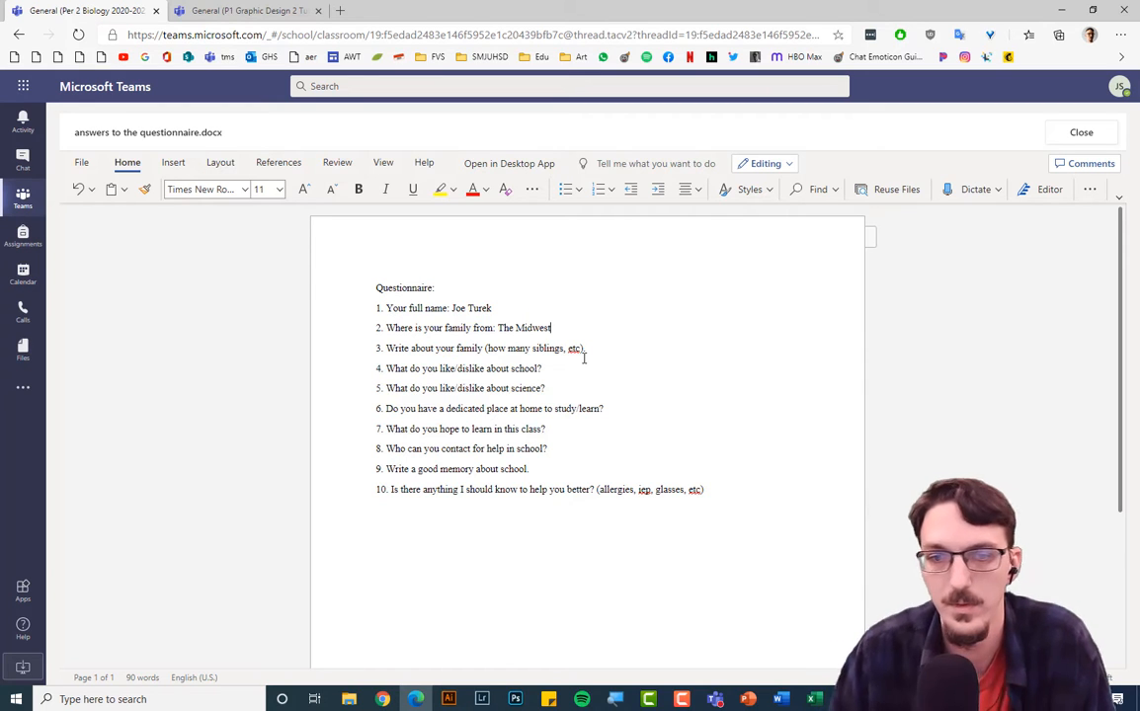
Close the answers document, reopen it from My work, then close it again.
click(1081, 133)
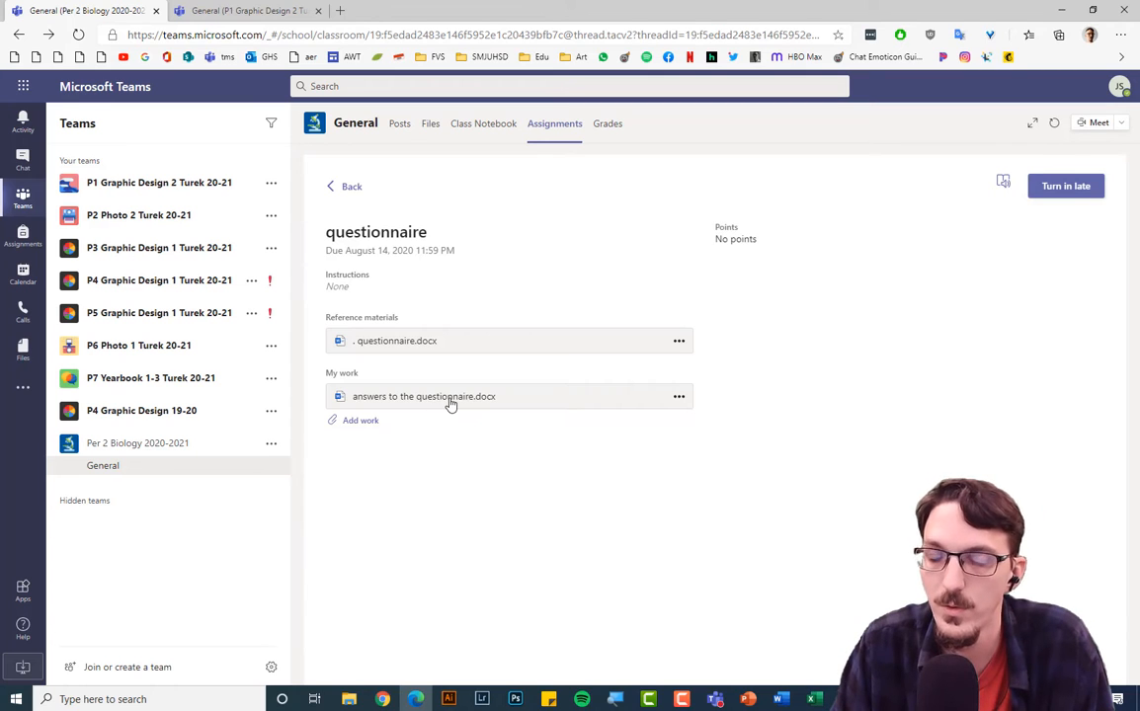
click(449, 400)
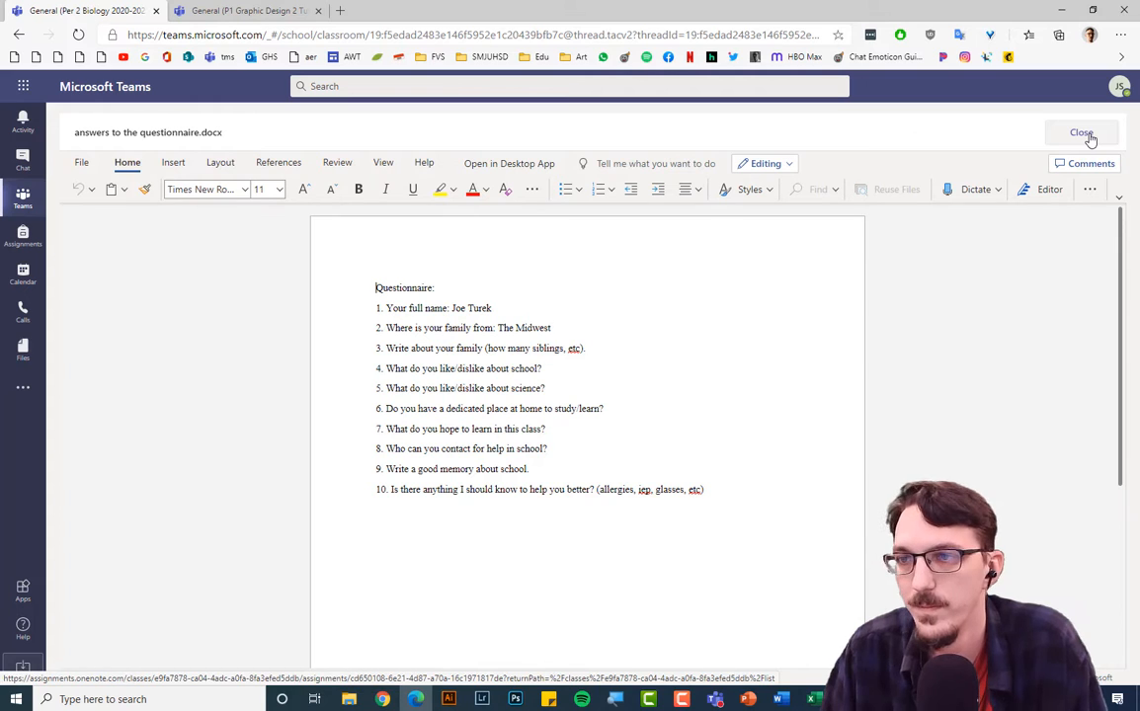
click(1082, 133)
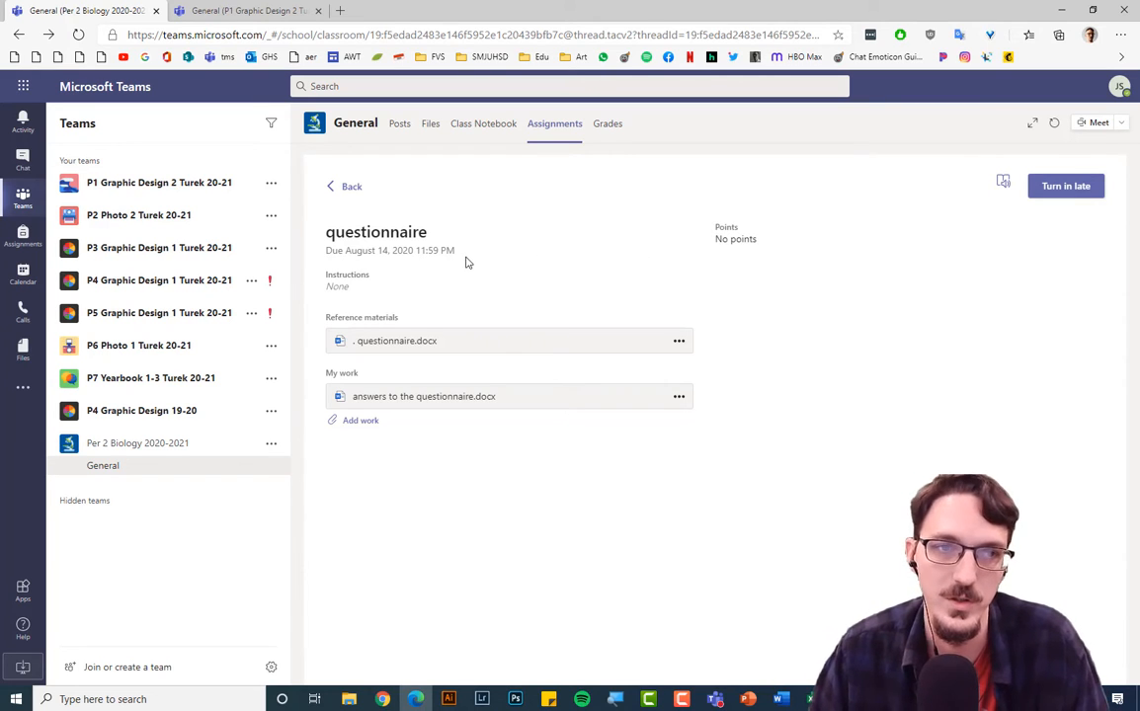
Go to Office 365 Home from the app launcher and dismiss the improvements notice.
click(18, 88)
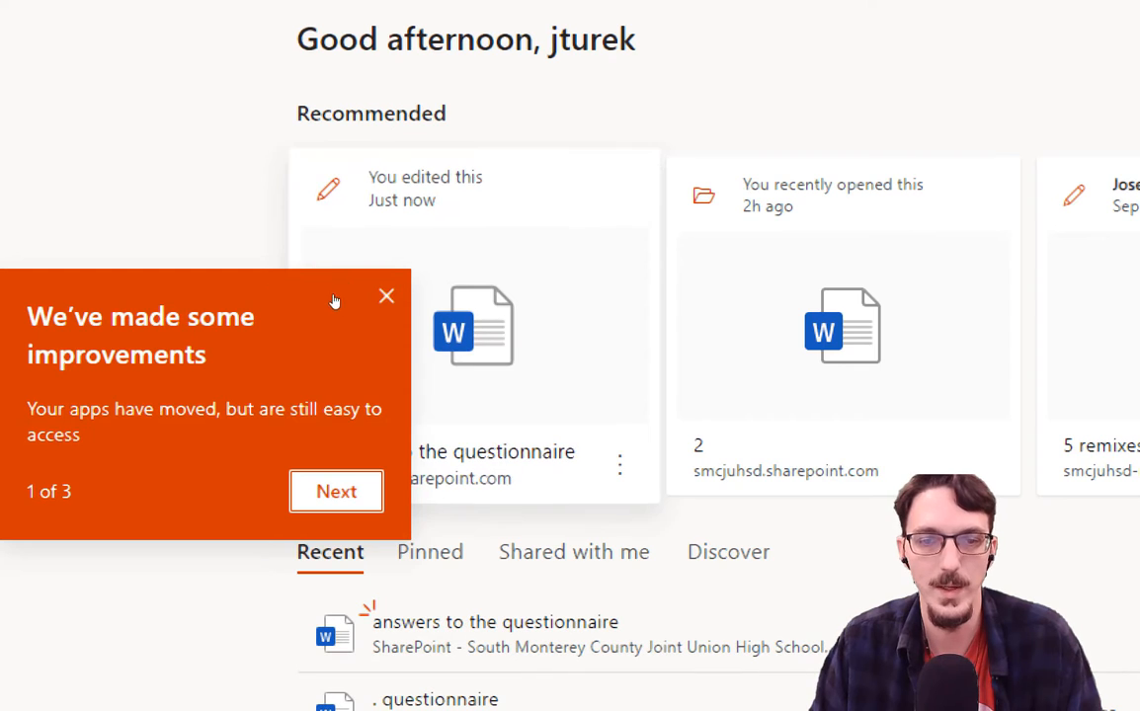
click(386, 296)
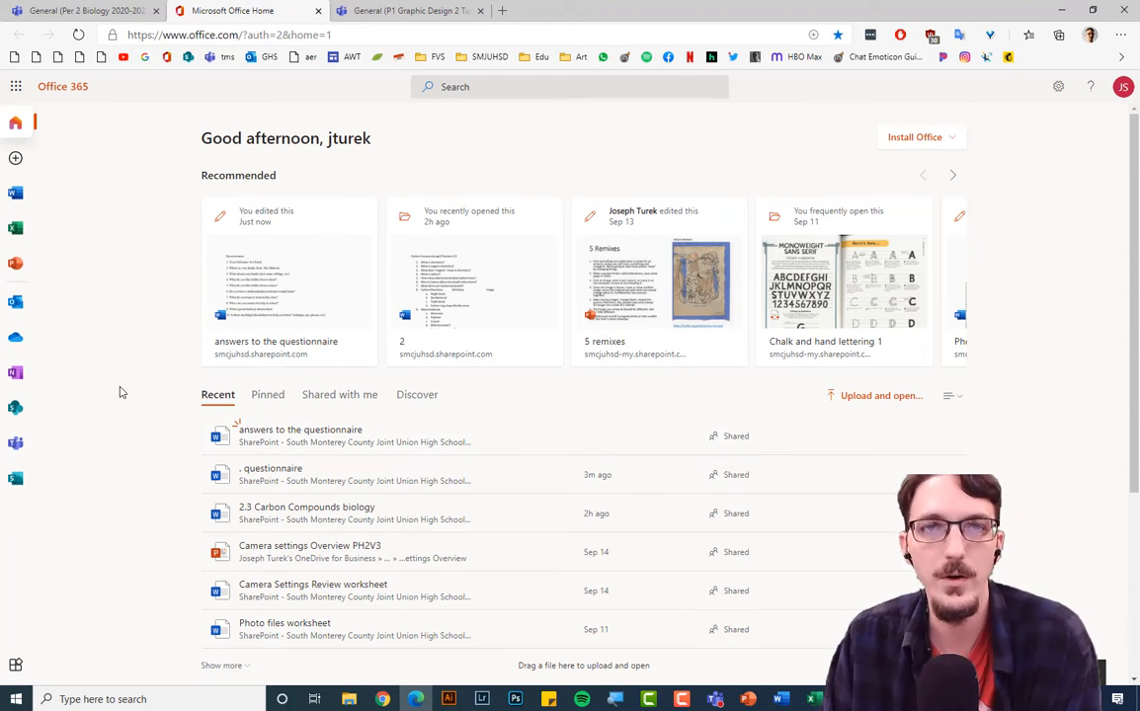
Look over the Recent documents on the Word start page, then go to OneDrive.
click(16, 194)
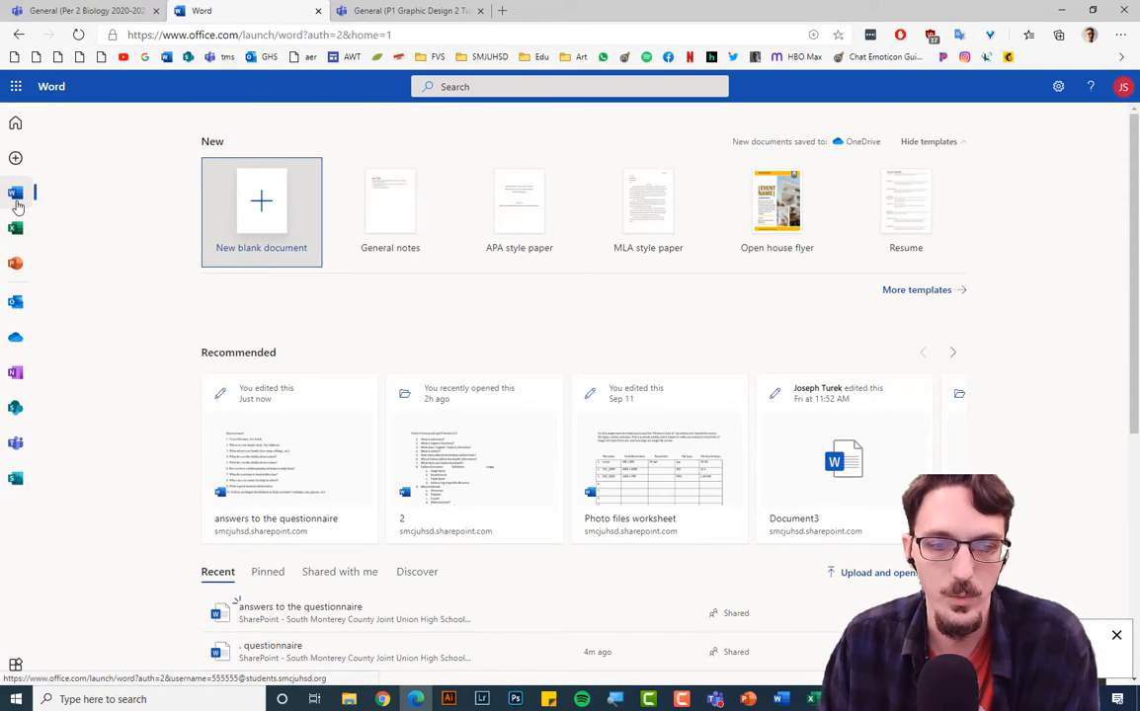
scroll(139, 474, down, 2)
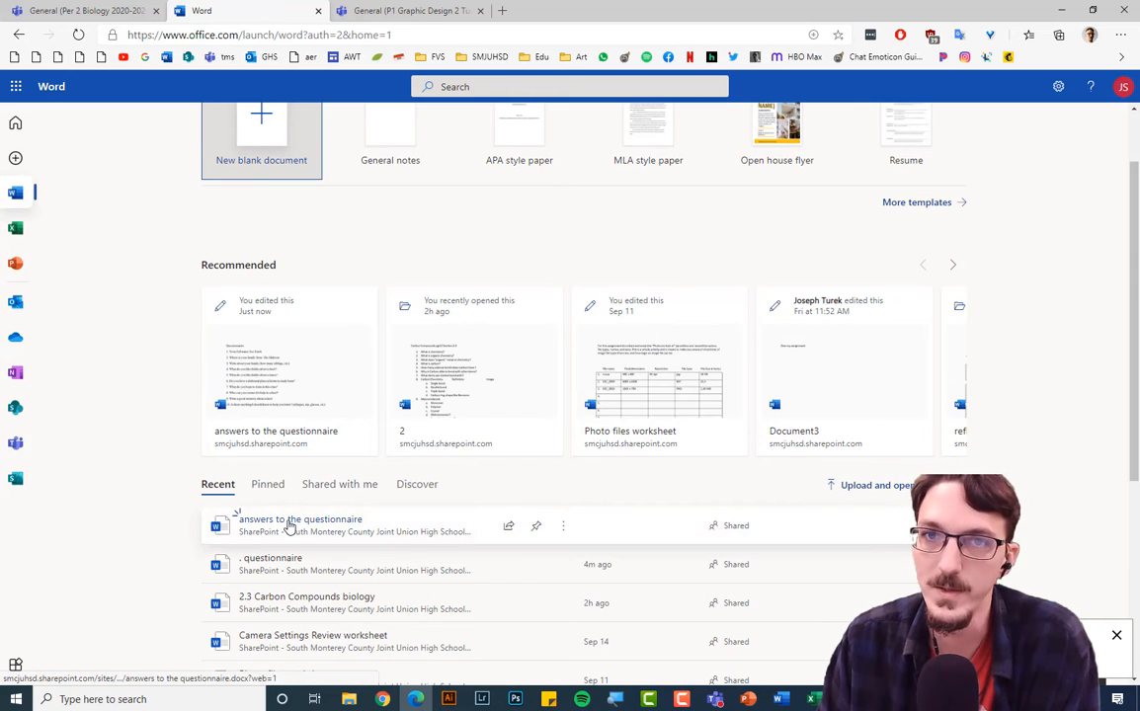
scroll(164, 331, up, 2)
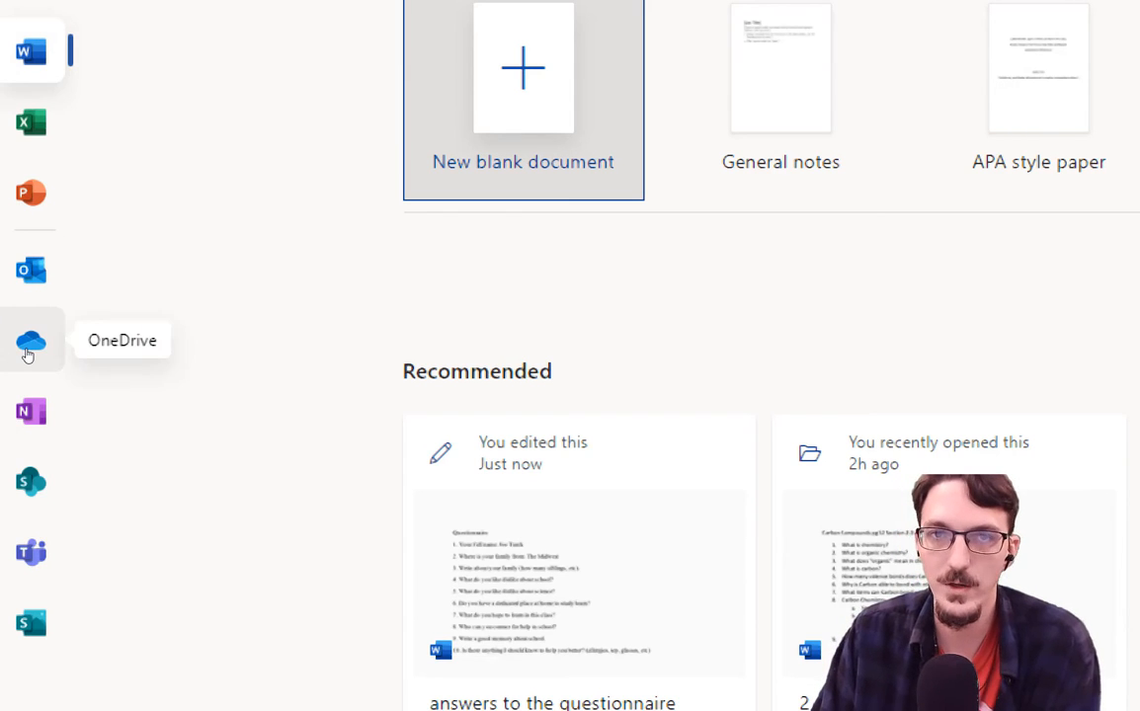
click(27, 348)
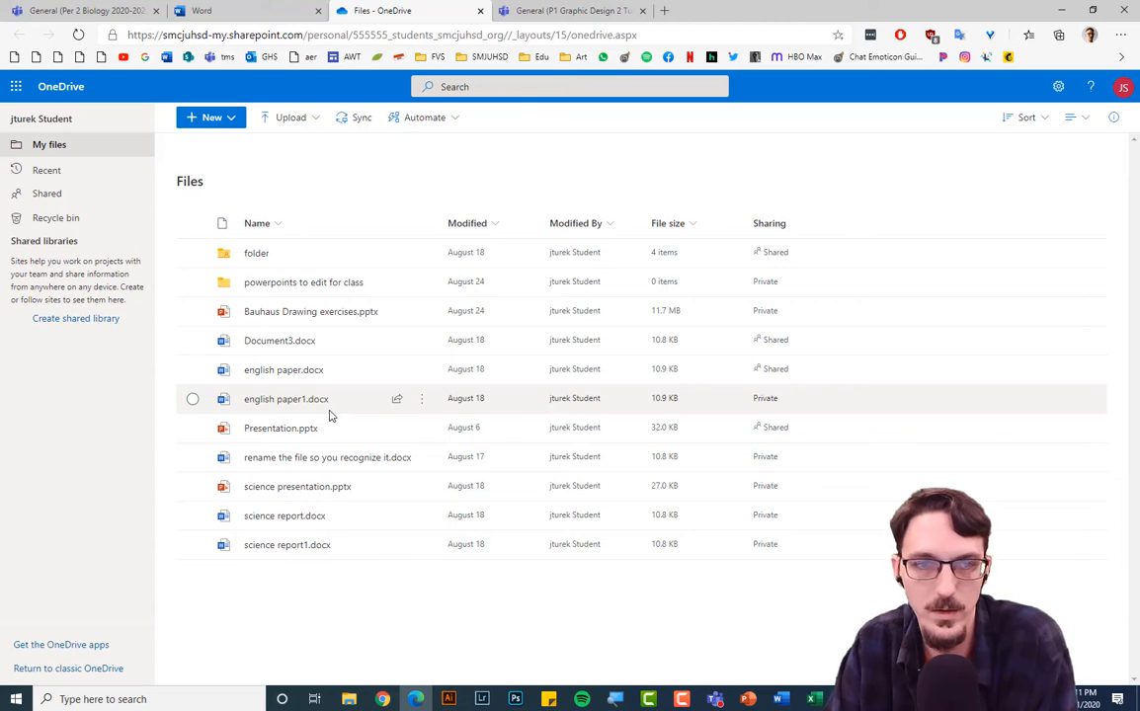
Reload OneDrive and search the files for 'answer'.
click(78, 35)
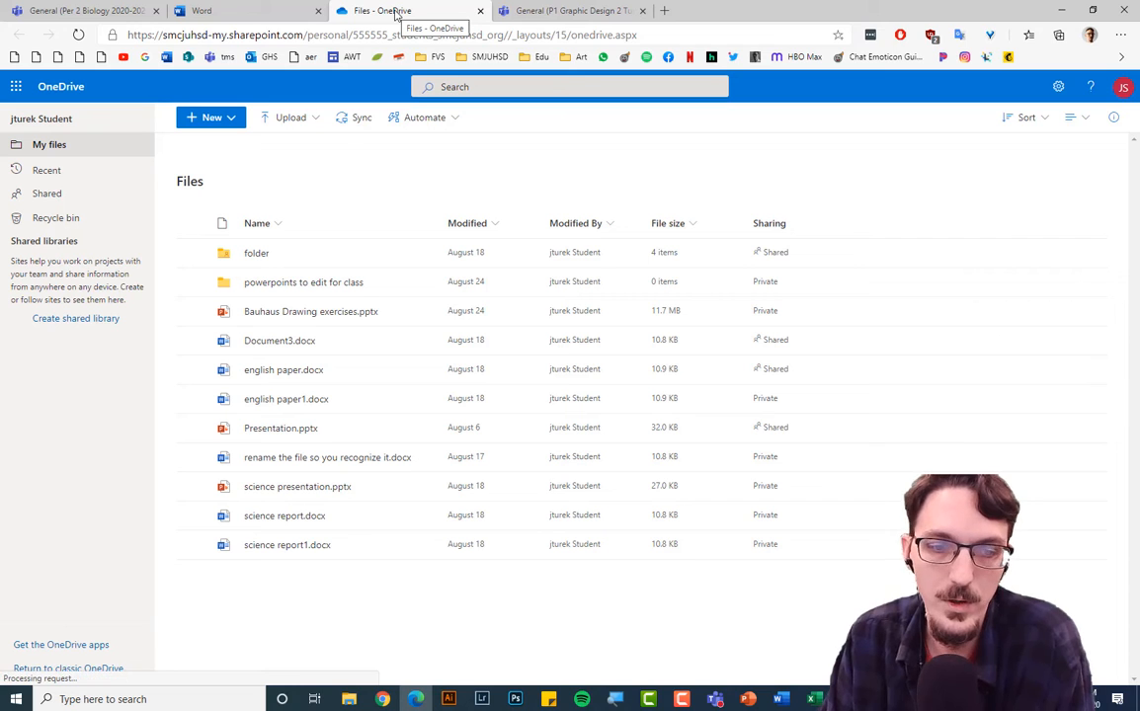
click(442, 87)
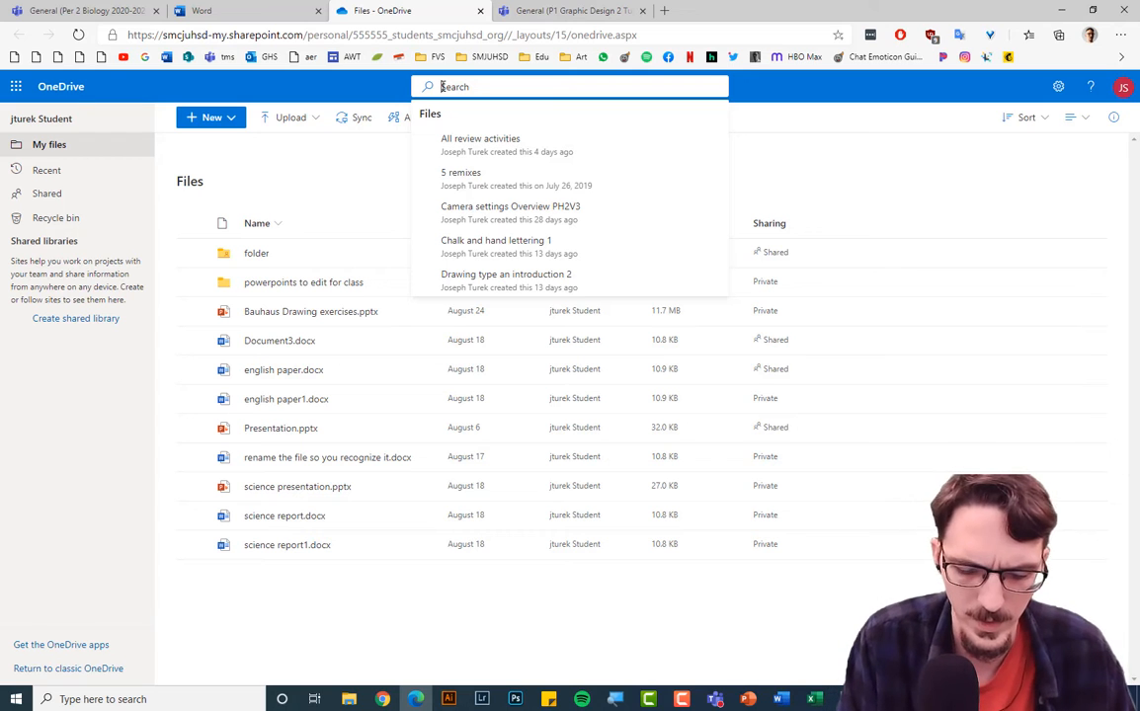
text(answer)
key(Return)
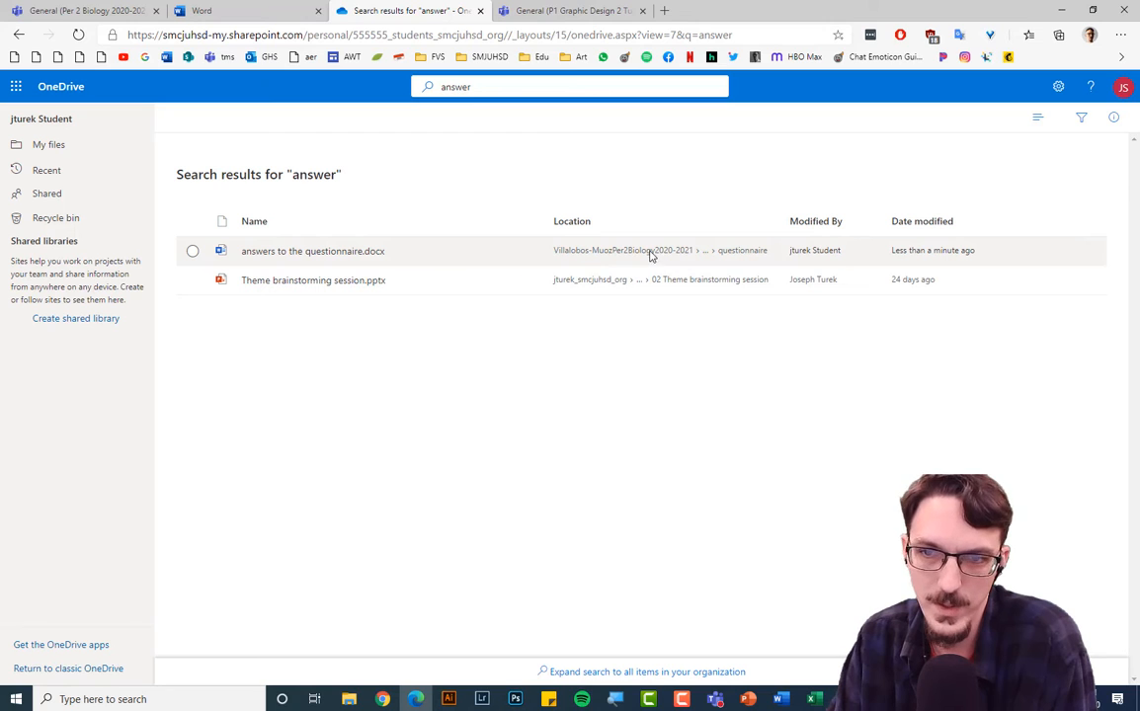
Open the answers document from the search results and answer question 3 with 'I have 2 younger brothers'.
click(290, 256)
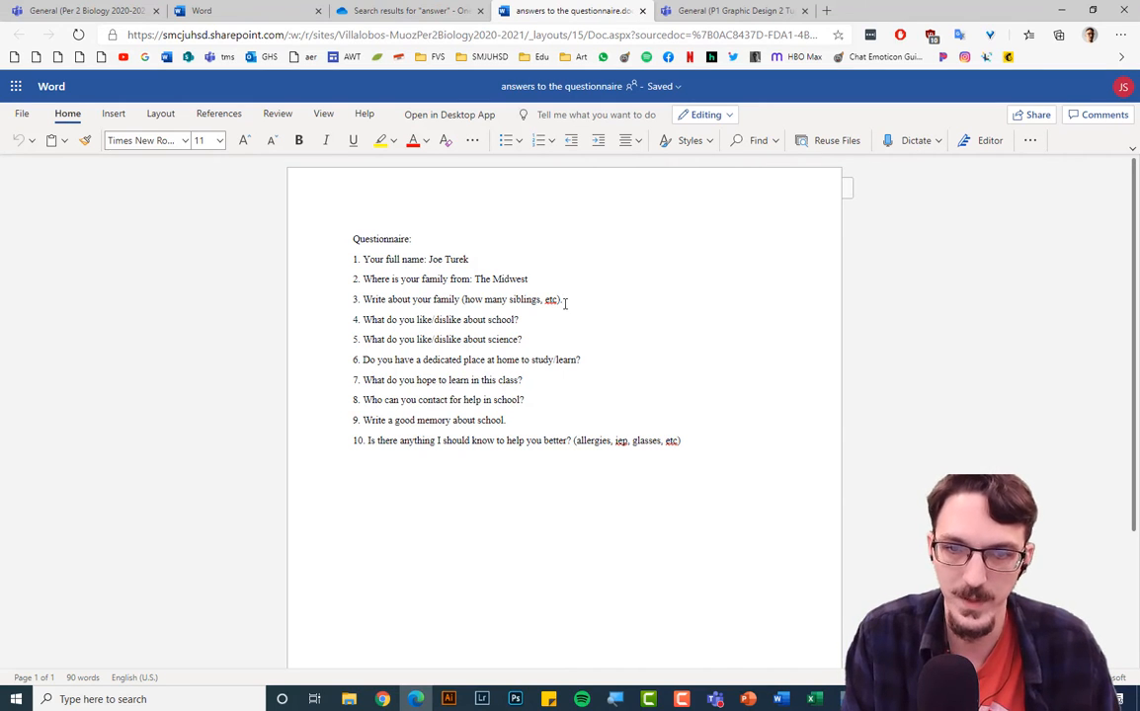
text(I hav)
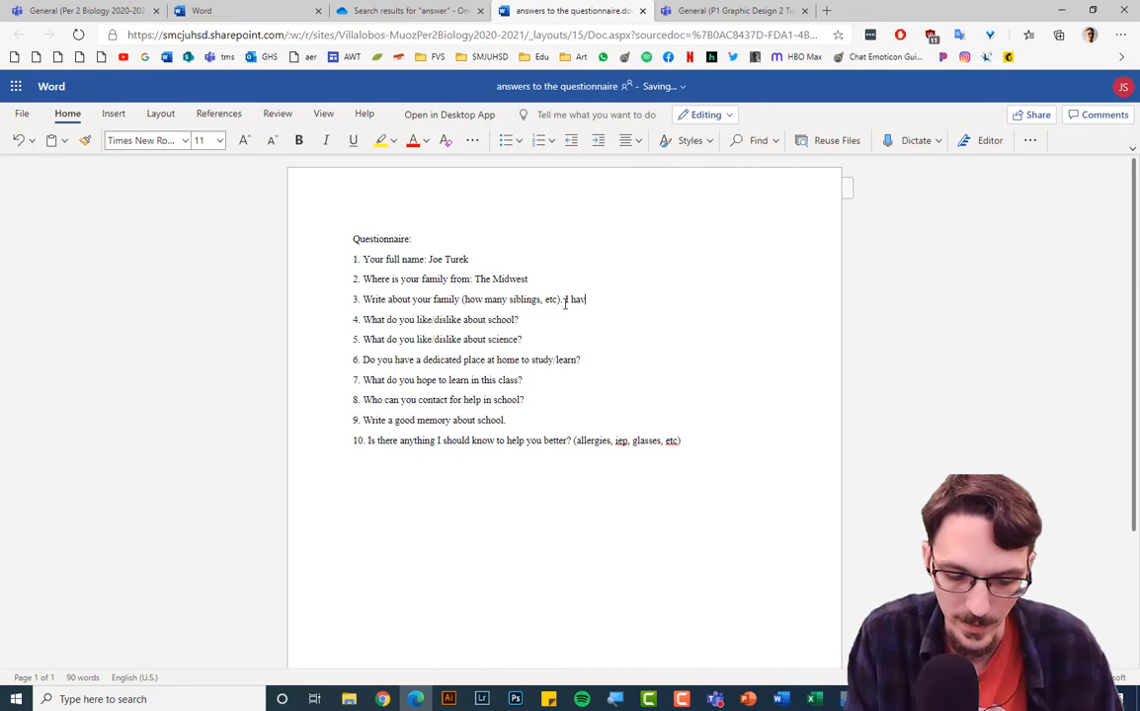
text(e 2 yo)
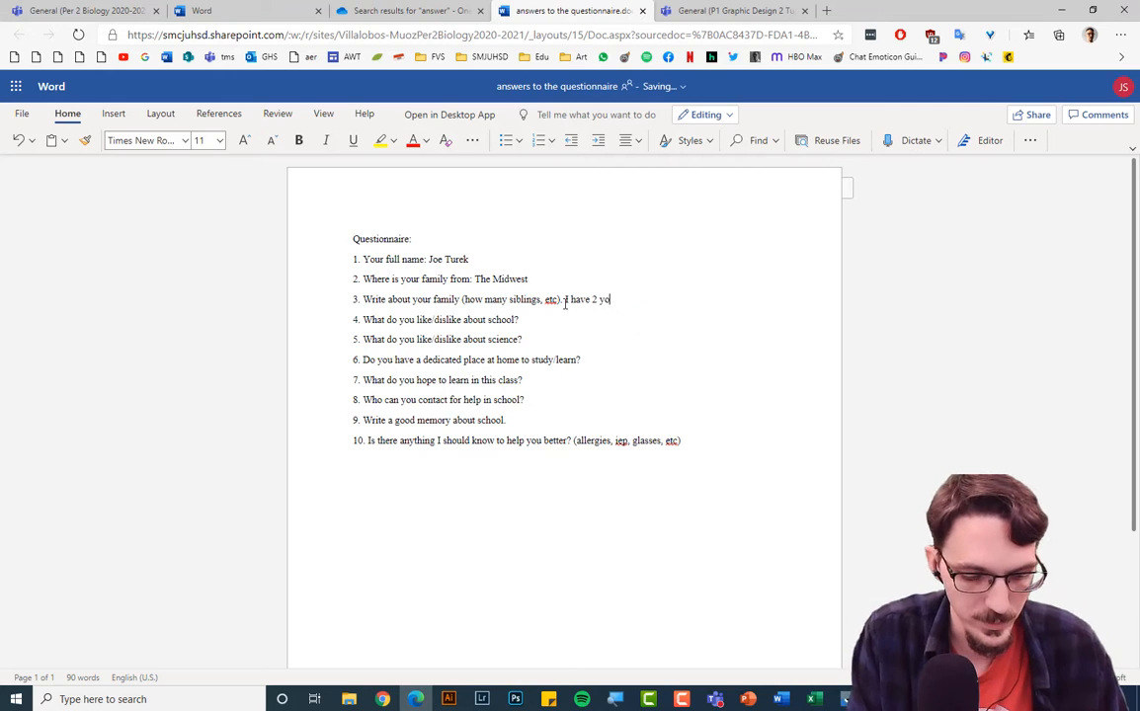
text(unger brothers.)
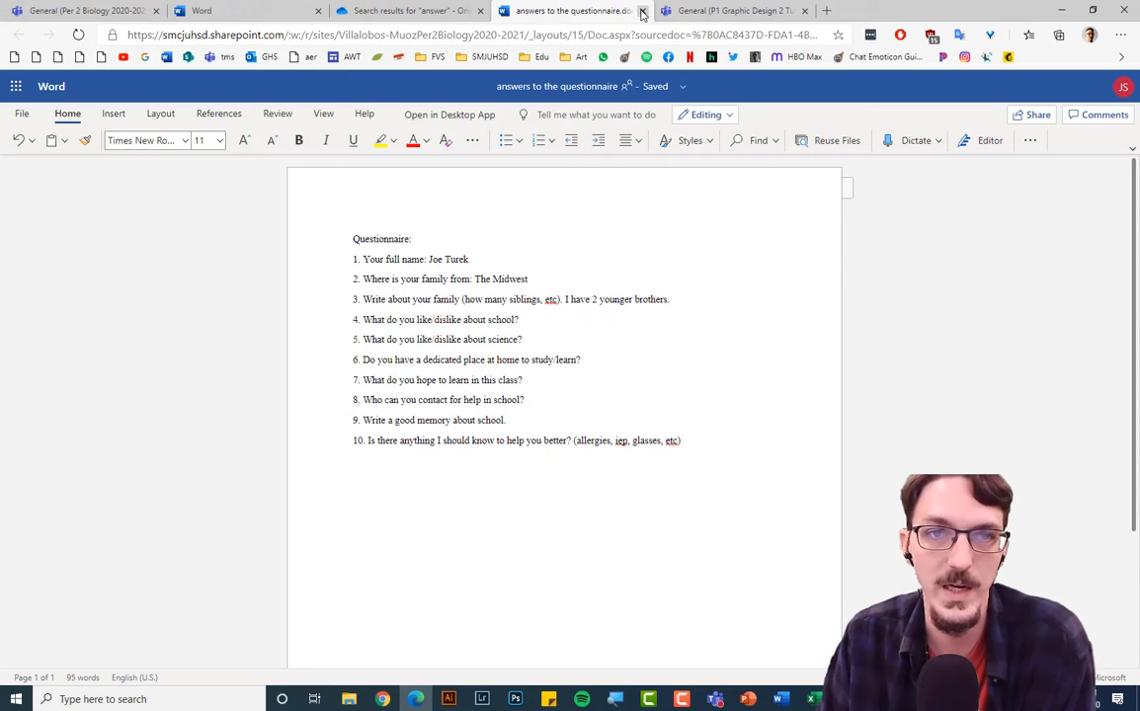
Reload the Biology class page and reopen answers to the questionnaire.docx from the questionnaire assignment.
click(642, 11)
click(527, 12)
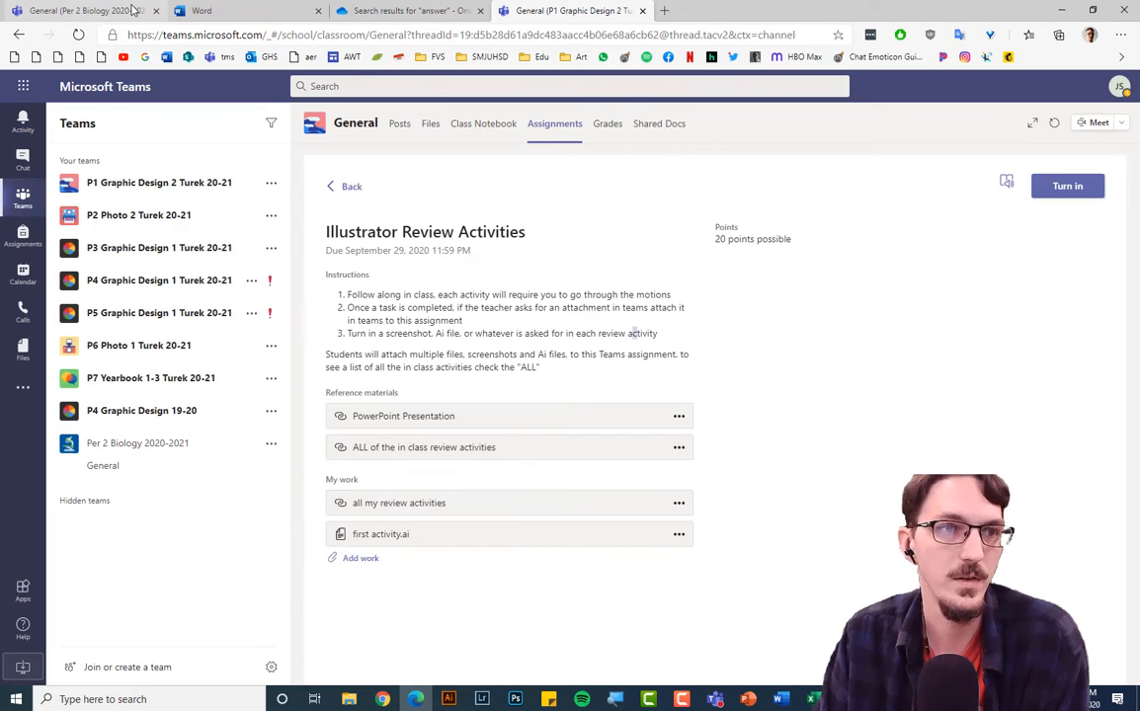
click(132, 9)
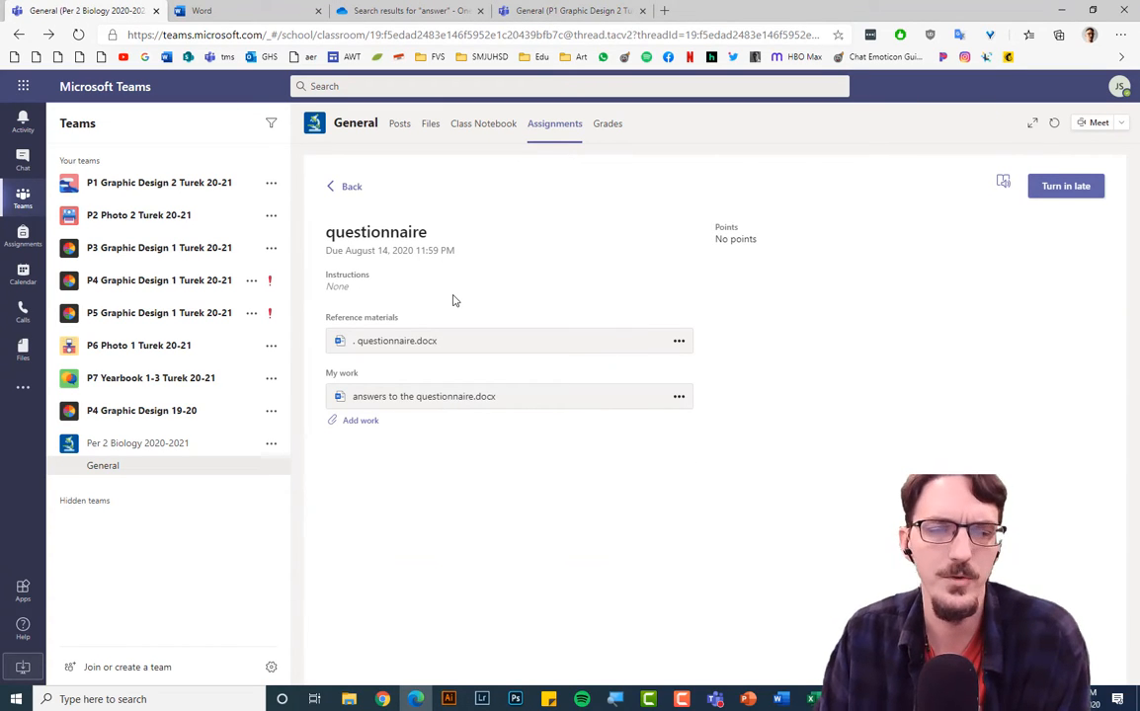
click(78, 33)
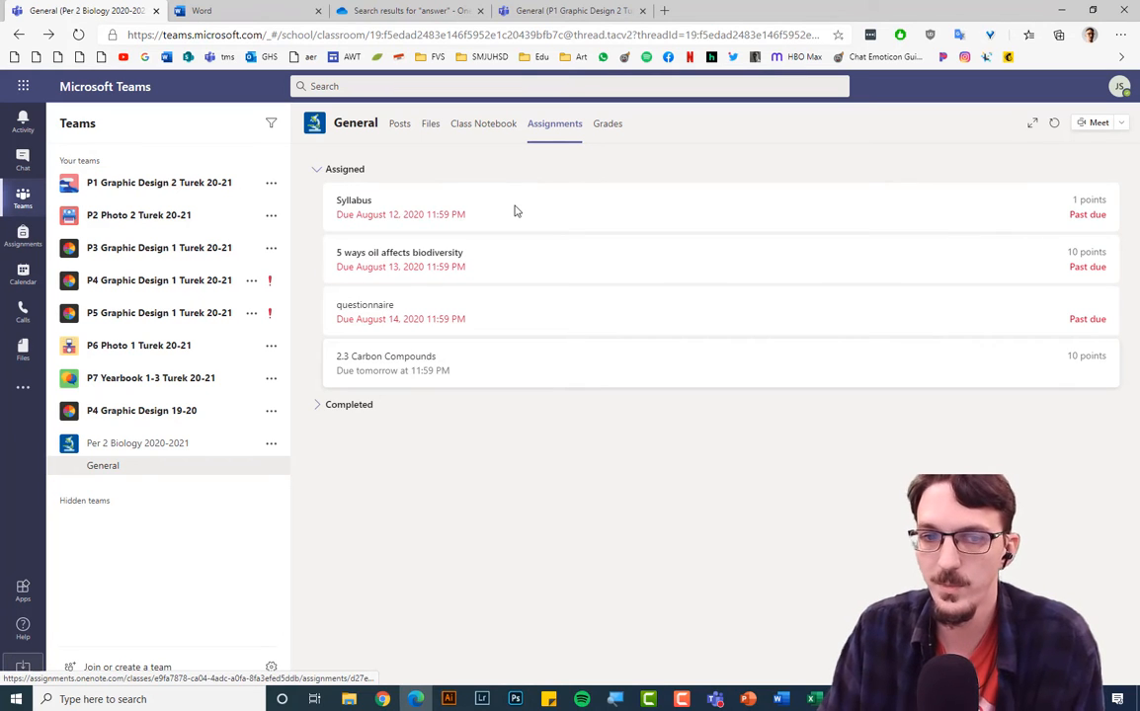
click(492, 307)
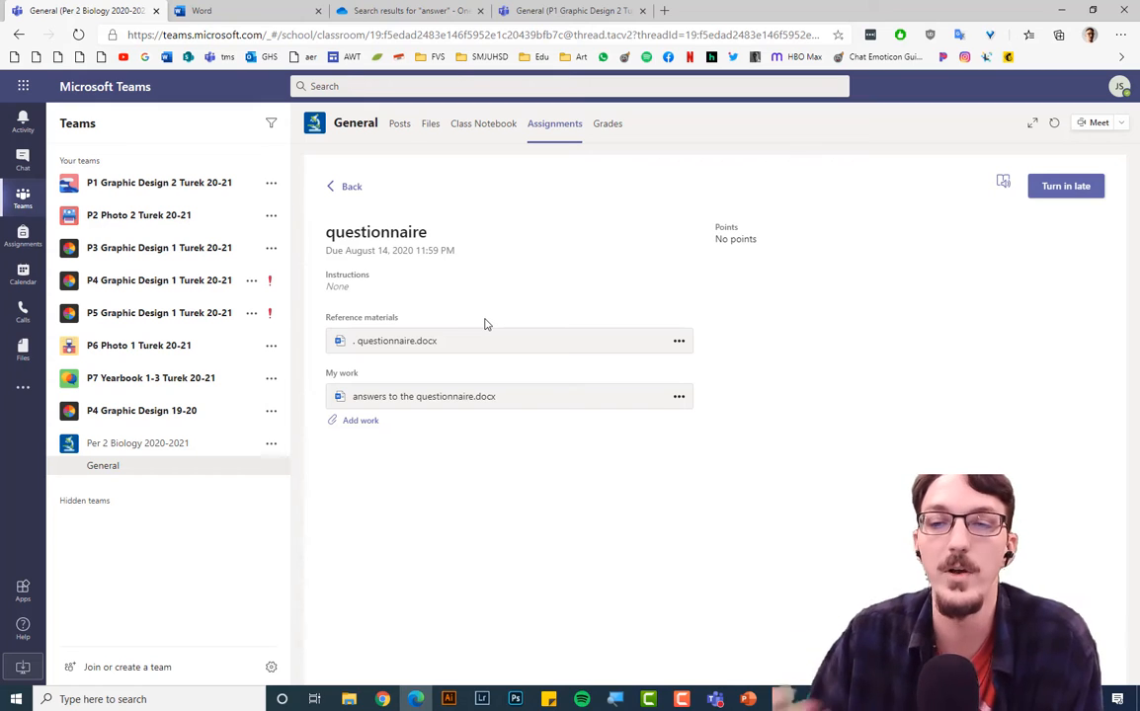
click(453, 402)
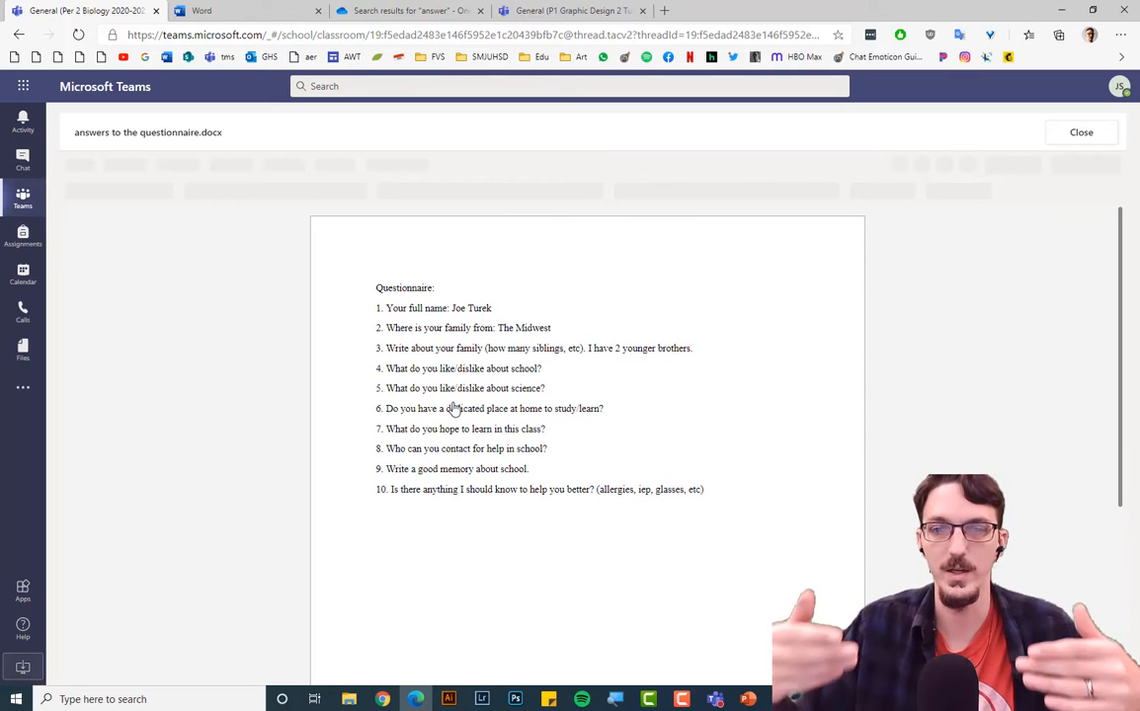
Select and deselect the younger-brothers answer, then close the answers document.
click(694, 350)
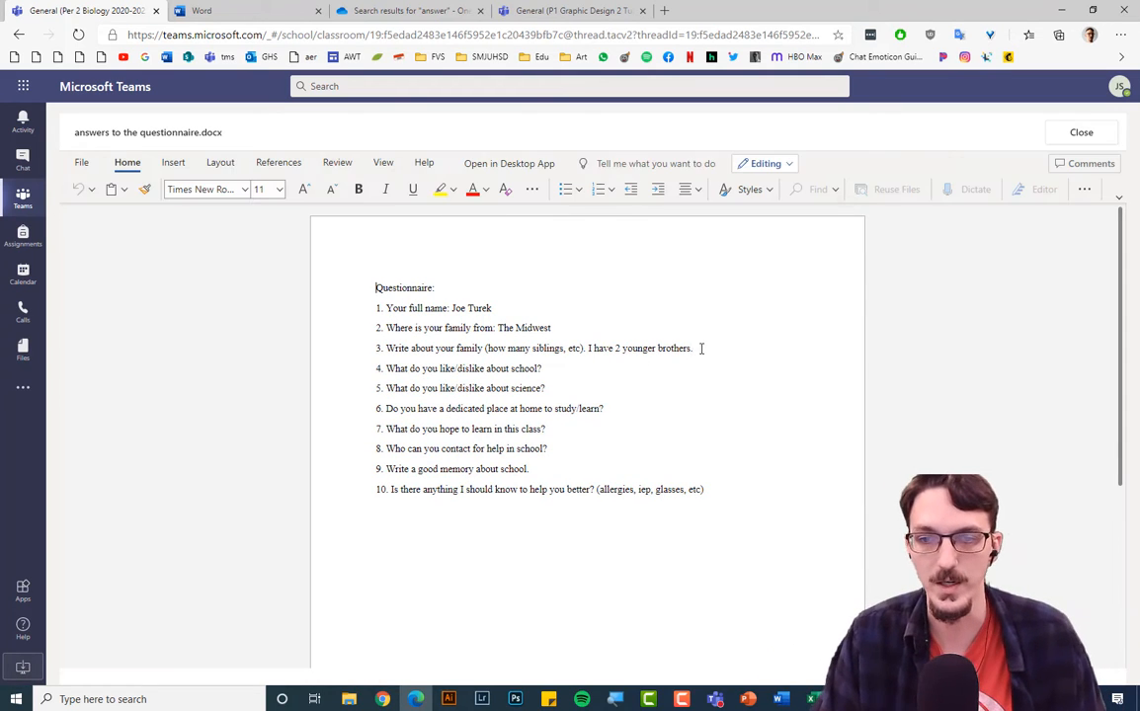
drag(630, 353, 590, 351)
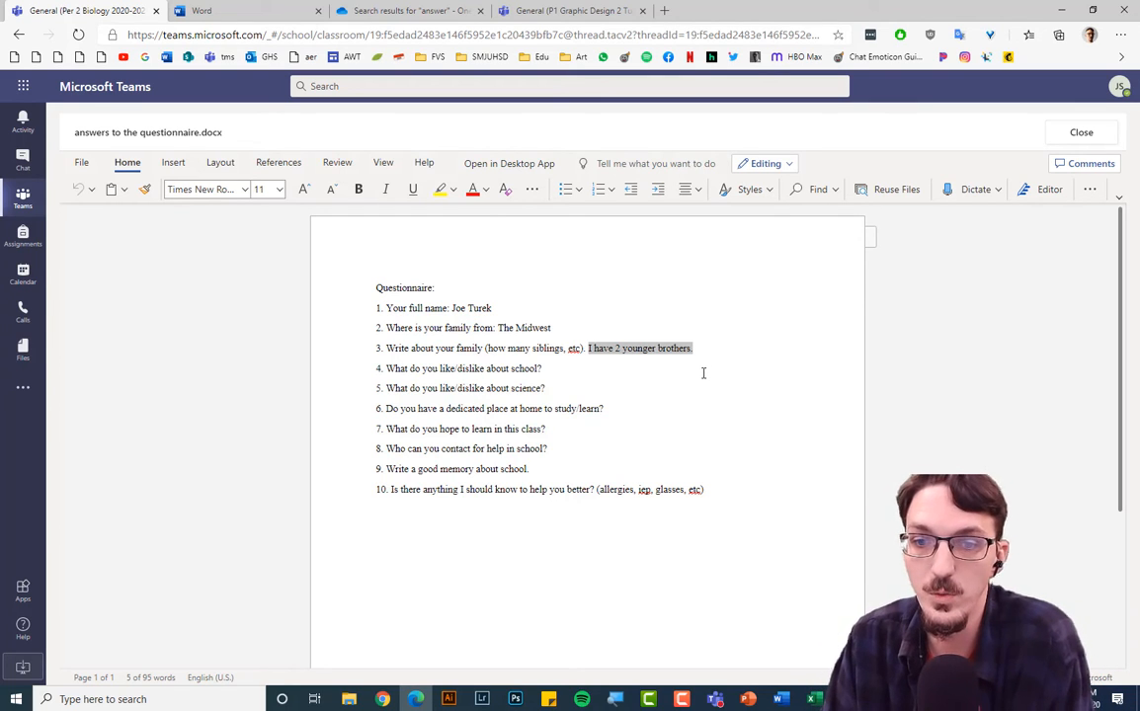
click(701, 372)
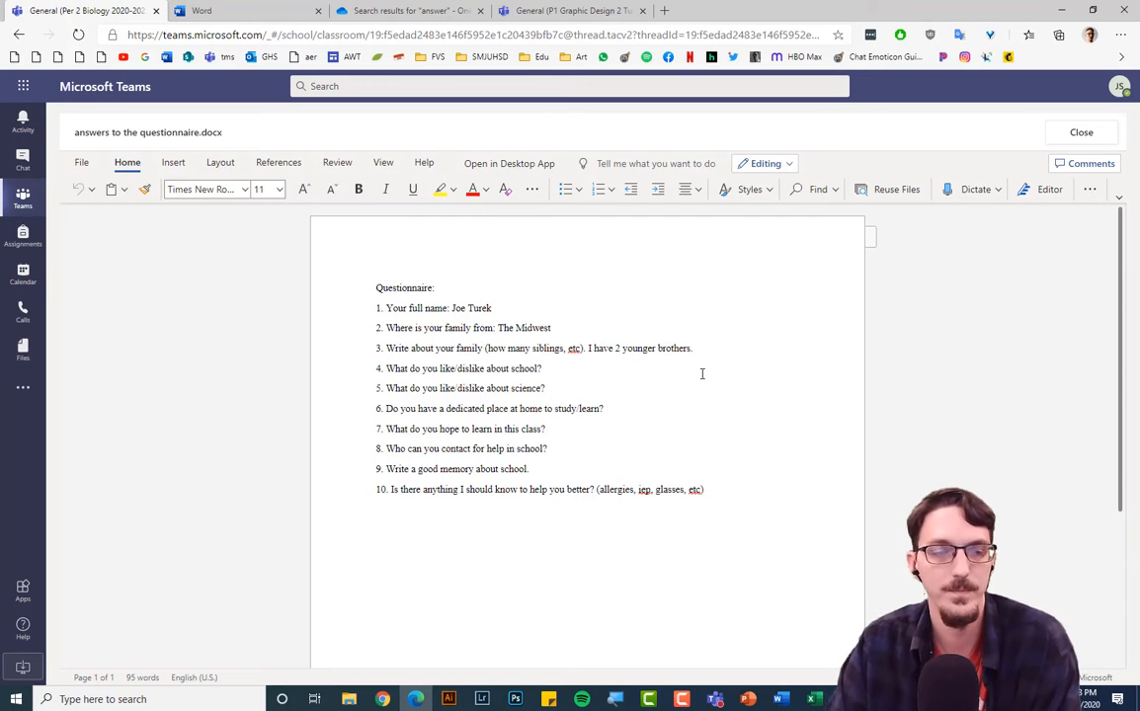
click(1084, 135)
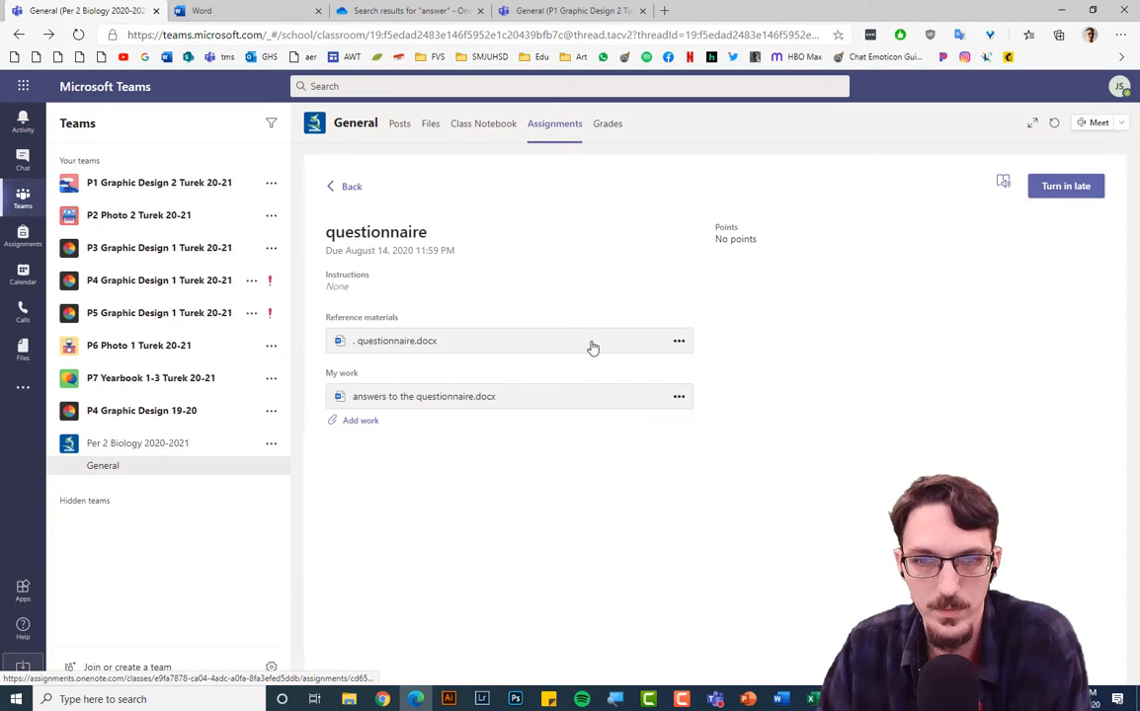
Open 2.3 Carbon Compounds biology.docx from the 2.3 Carbon Compounds assignment for editing.
click(350, 188)
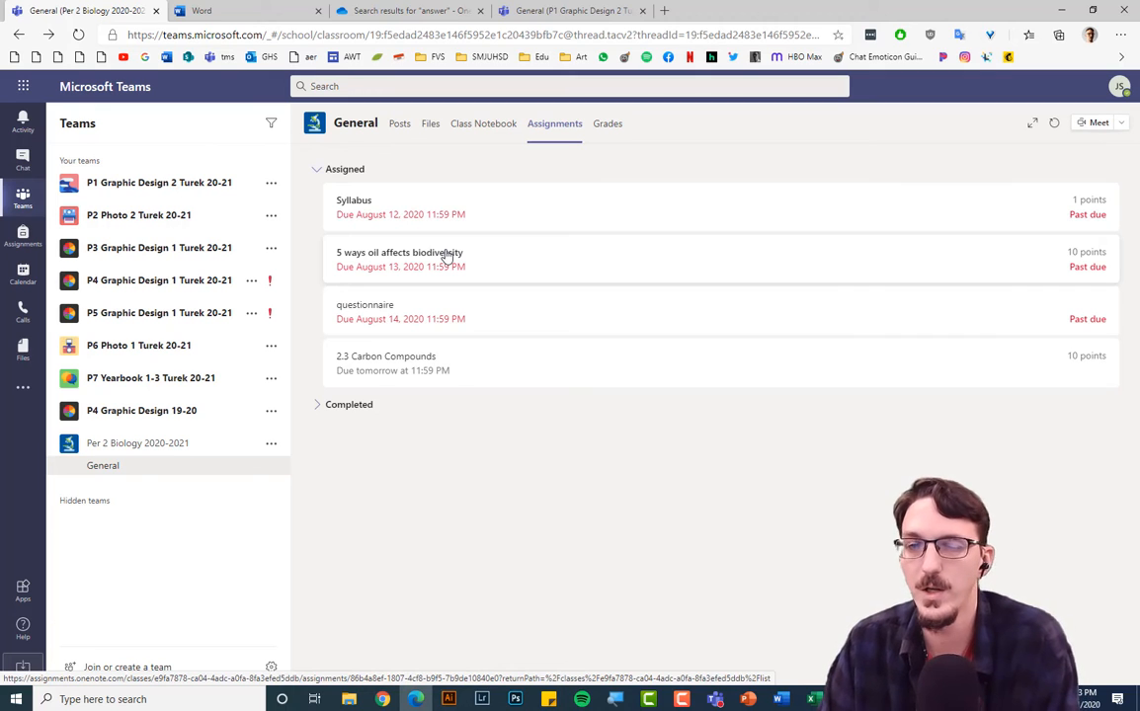
click(416, 372)
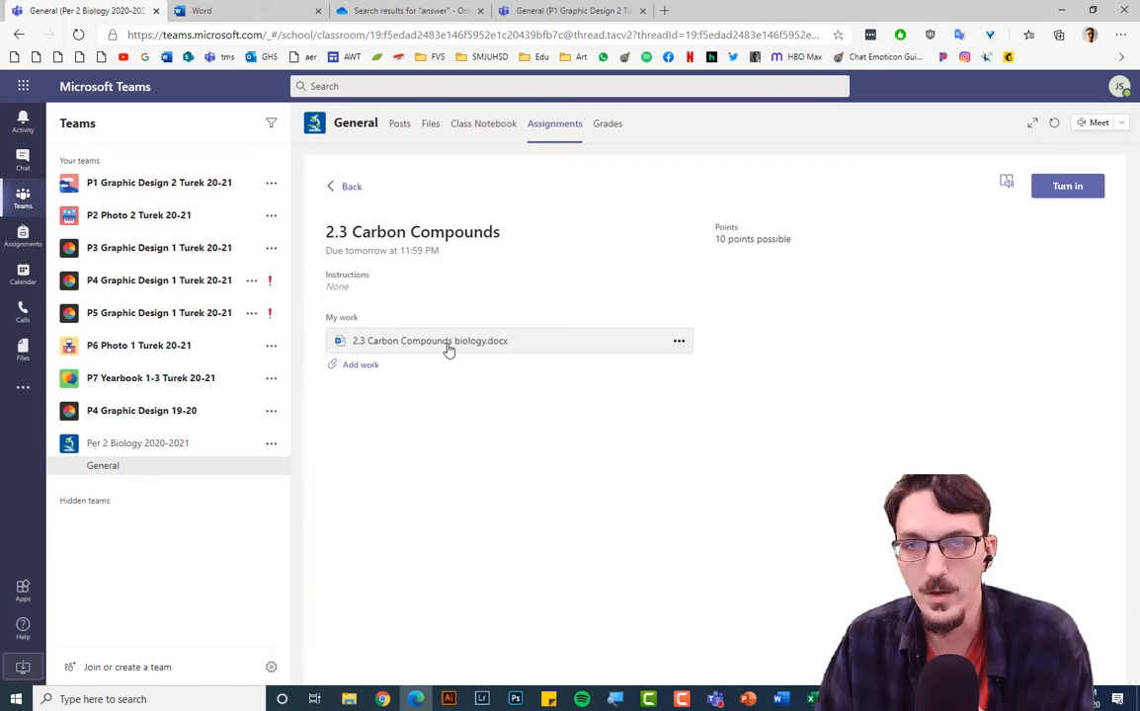
click(447, 350)
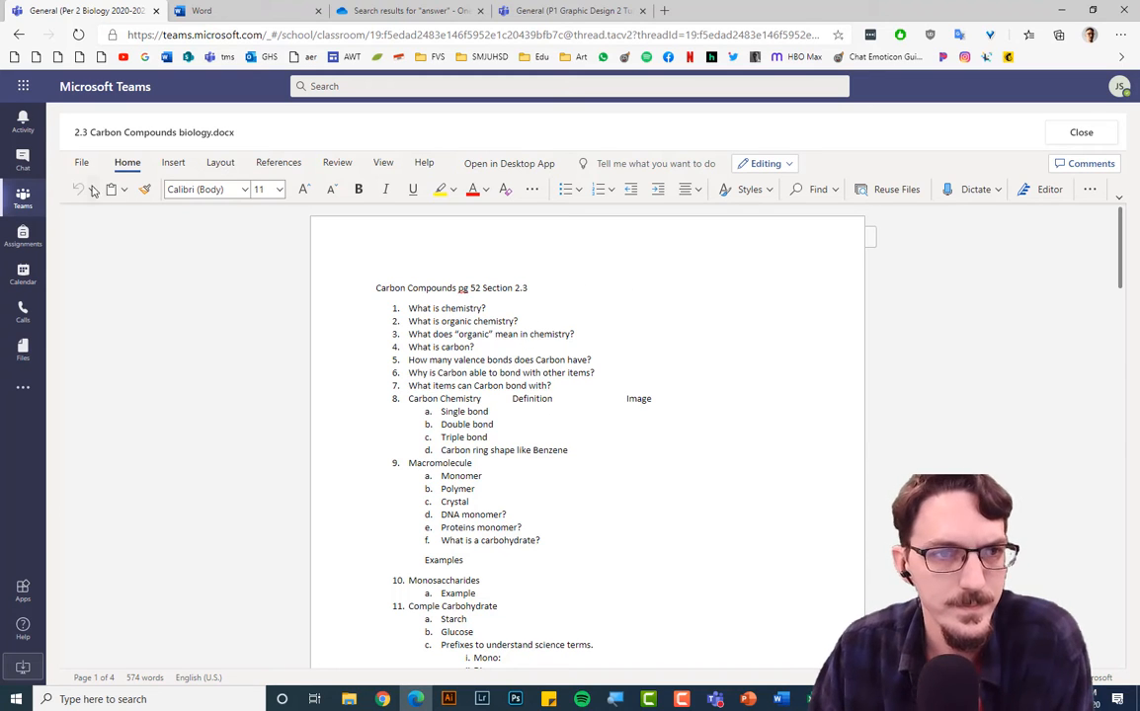
click(514, 312)
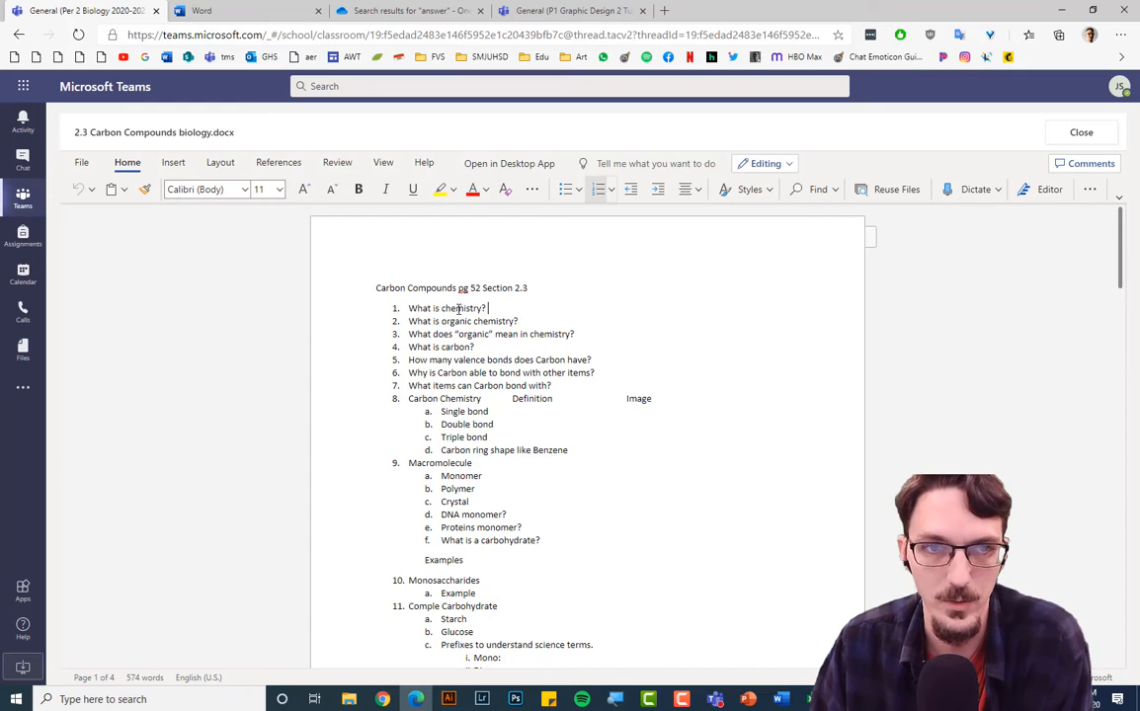
Rename the worksheet via Save As by appending a hyphen and the student's surname to '2.3 Carbon Compounds biology'.
click(80, 166)
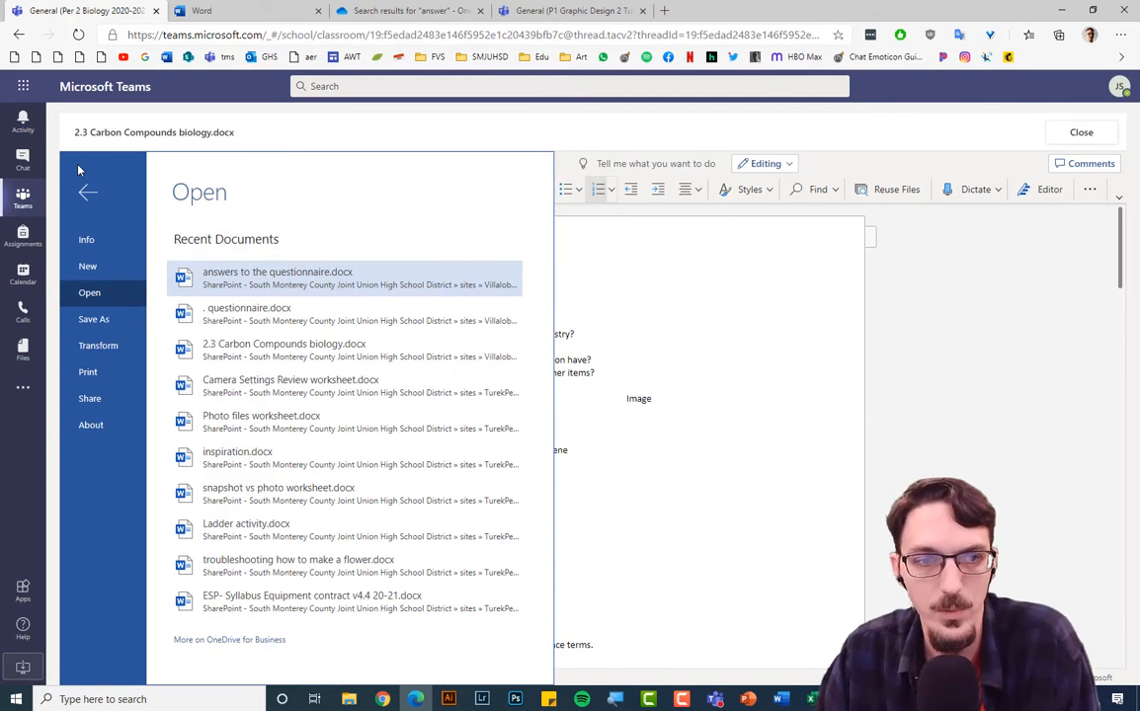
click(125, 326)
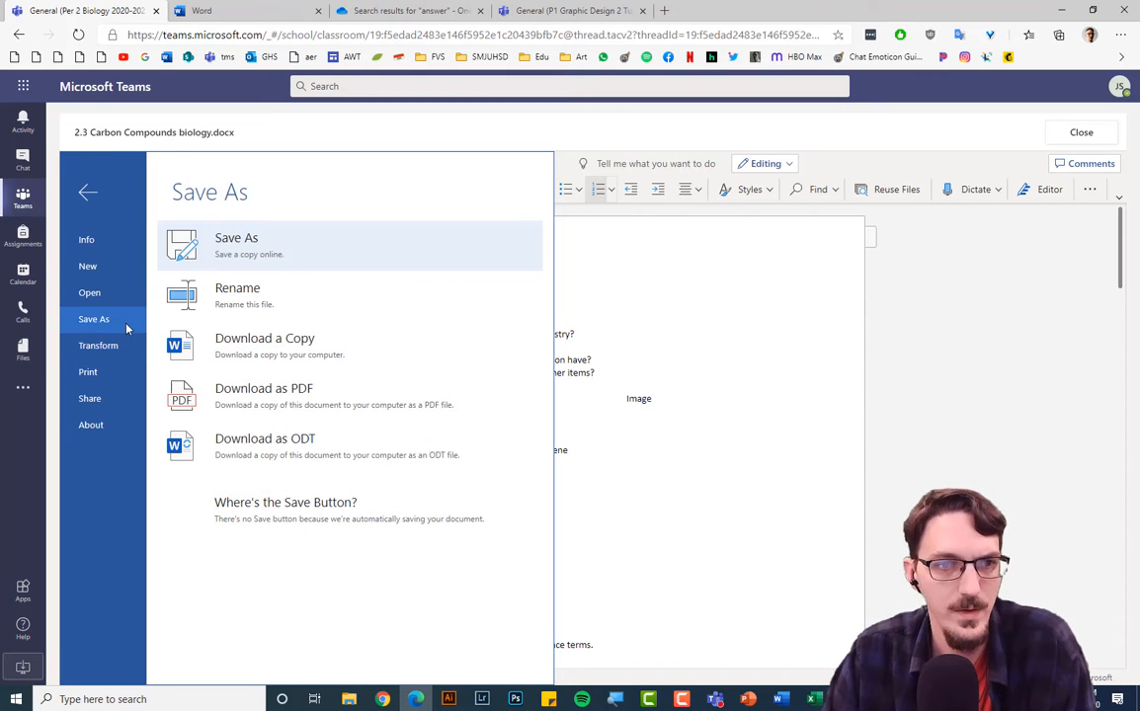
click(182, 300)
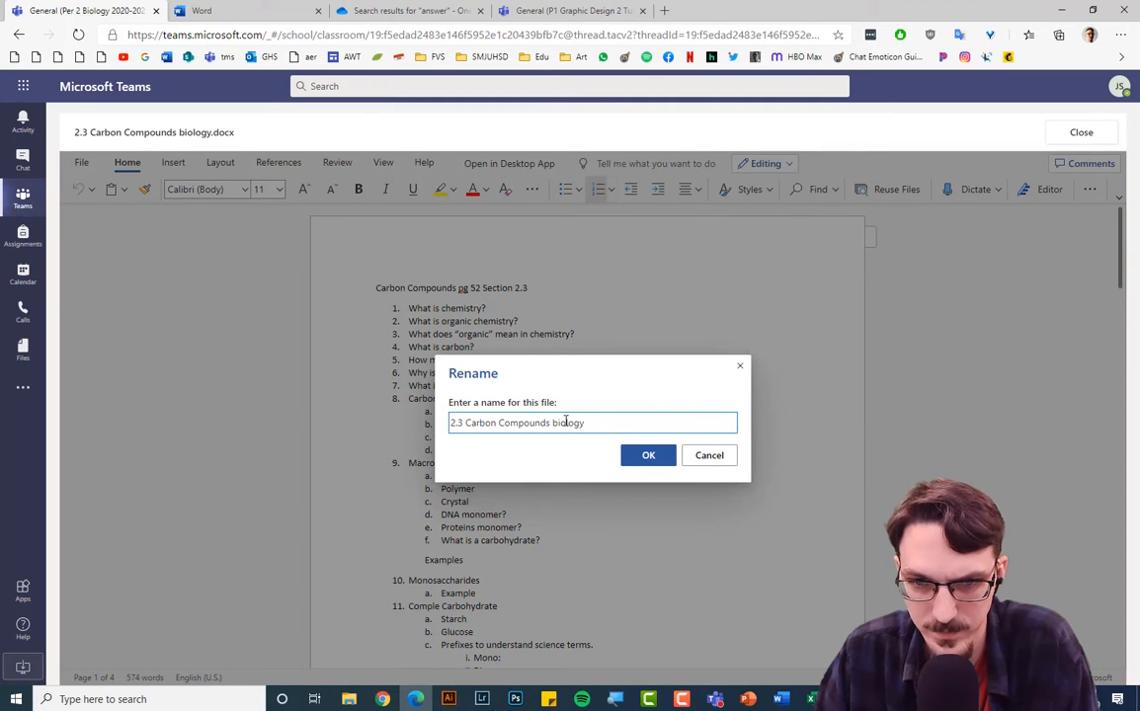
text(- tu)
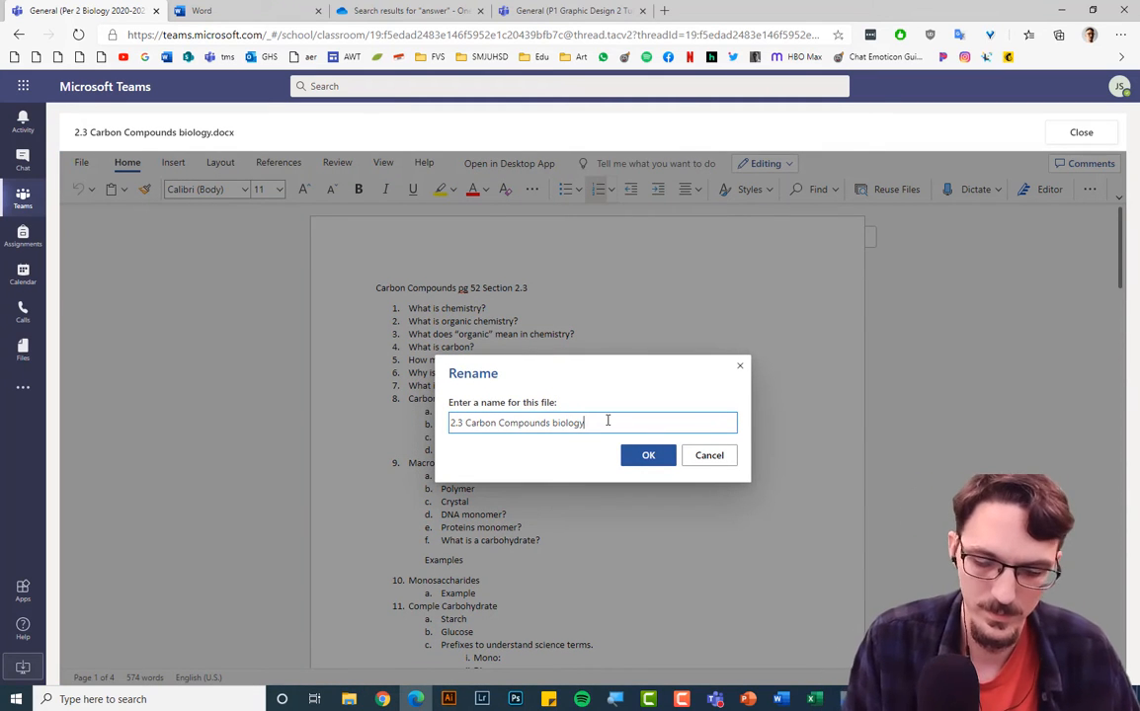
text(rek)
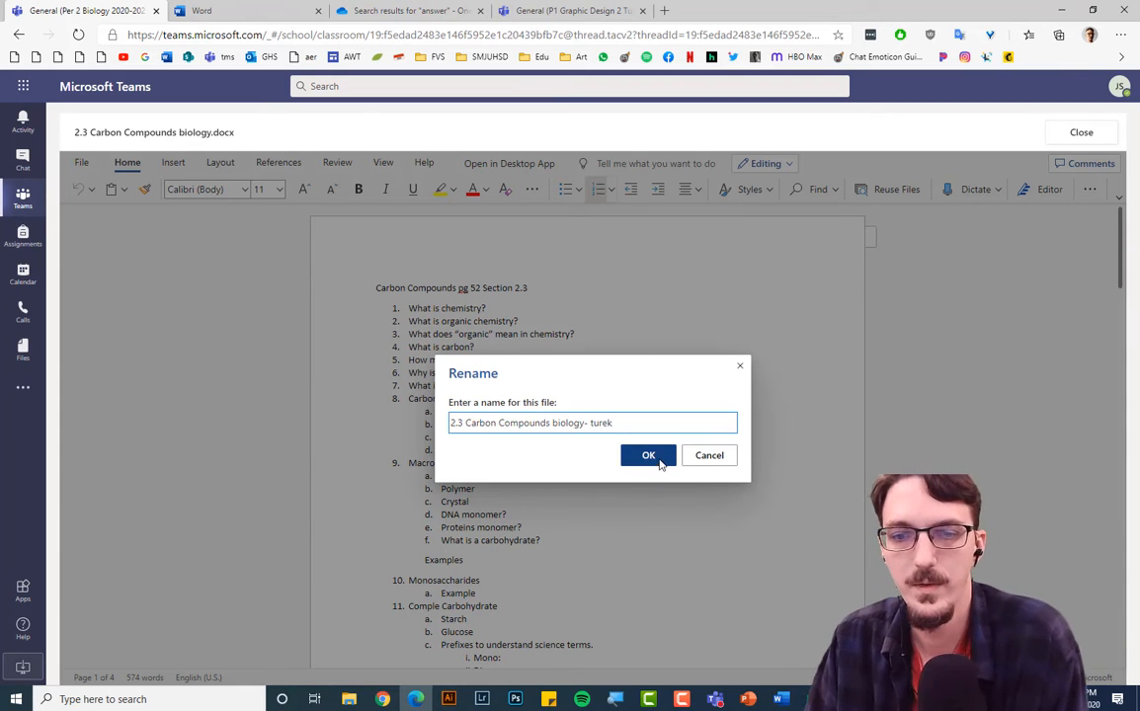
click(649, 456)
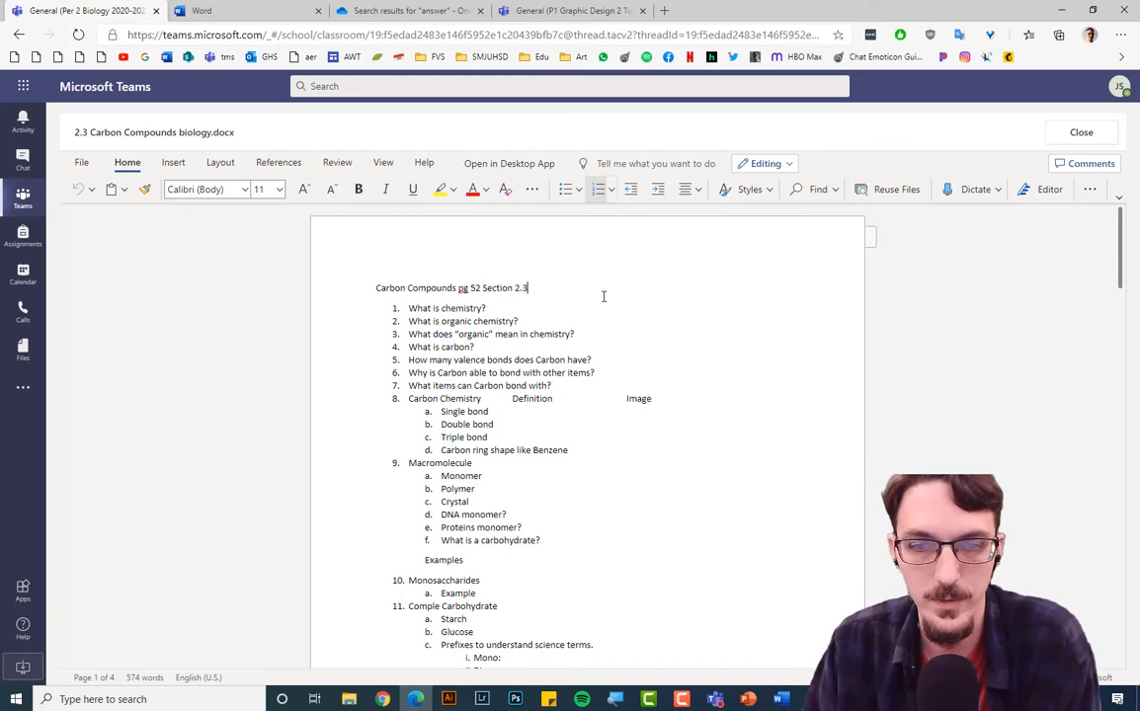
Select the question 'What is chemistry?' and open its right-click context menu.
click(552, 310)
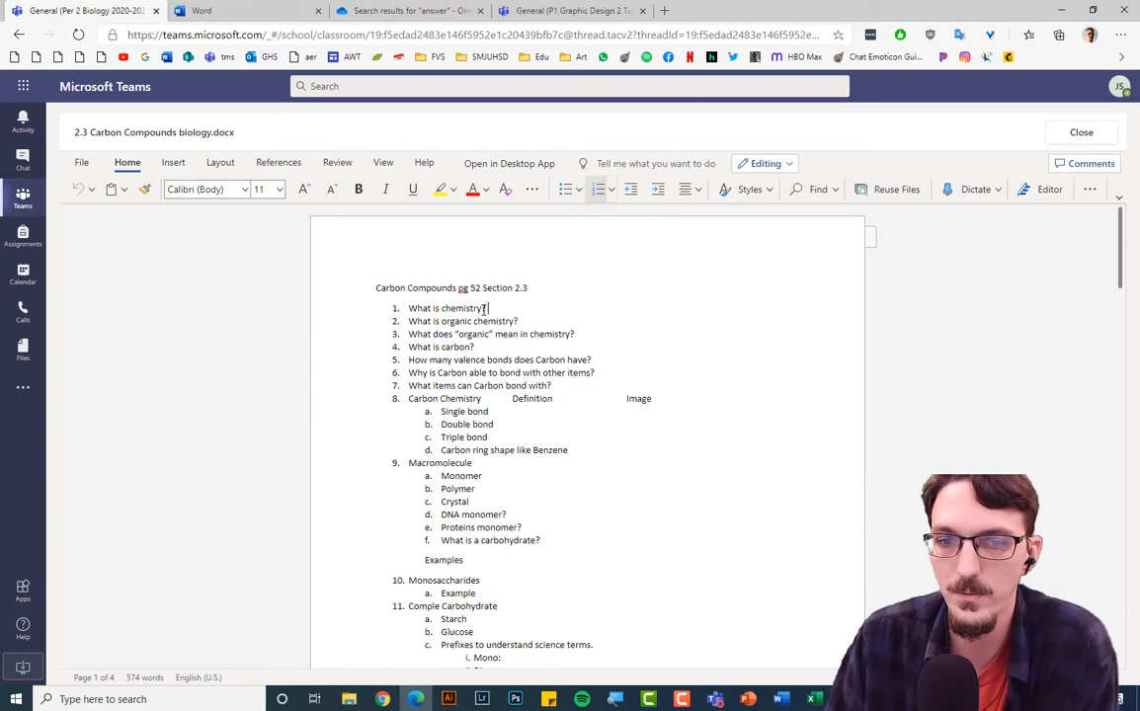
drag(486, 308, 413, 310)
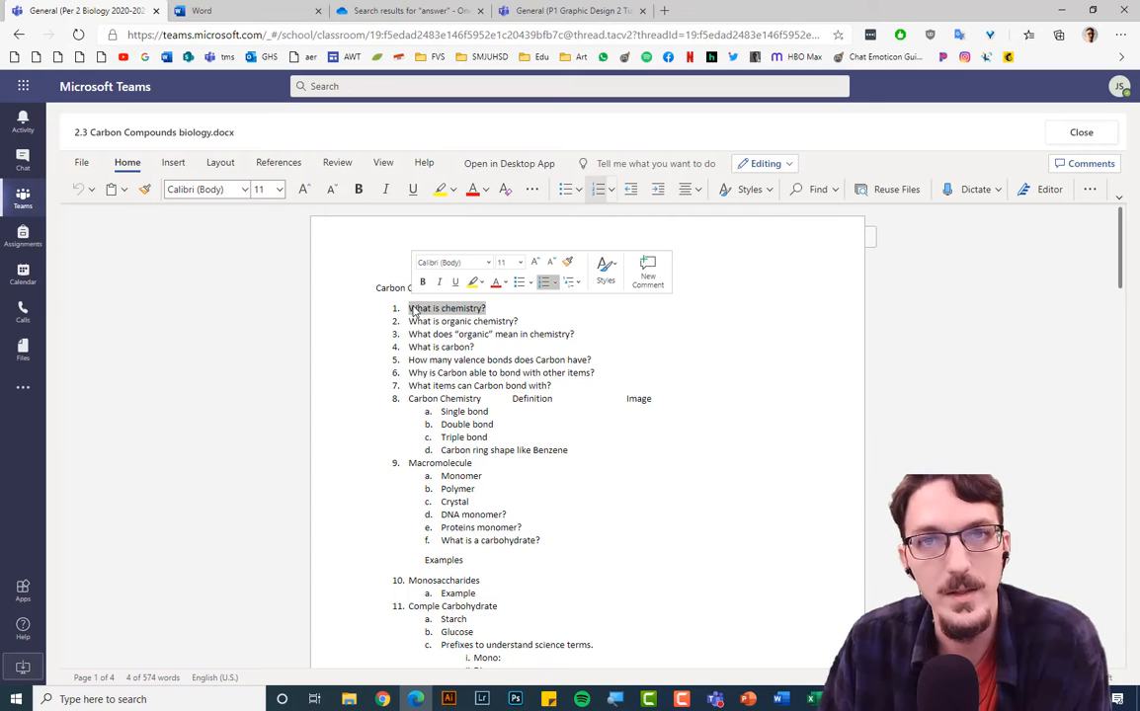
key(super+p)
click(516, 311)
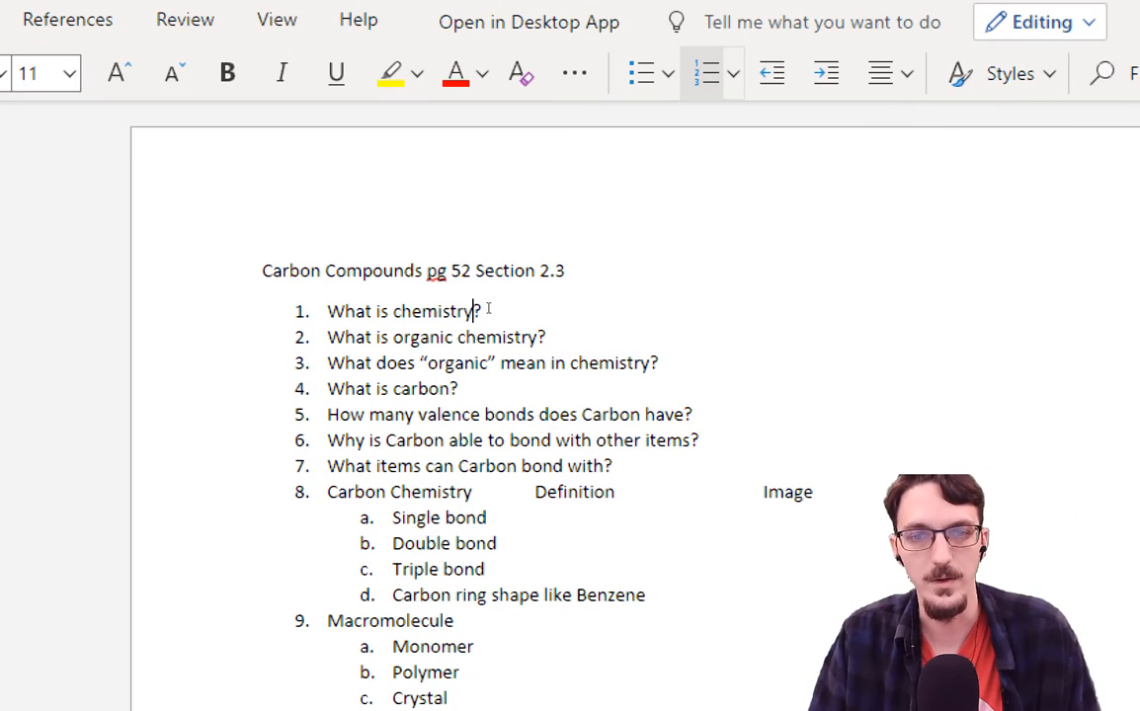
drag(485, 311, 331, 311)
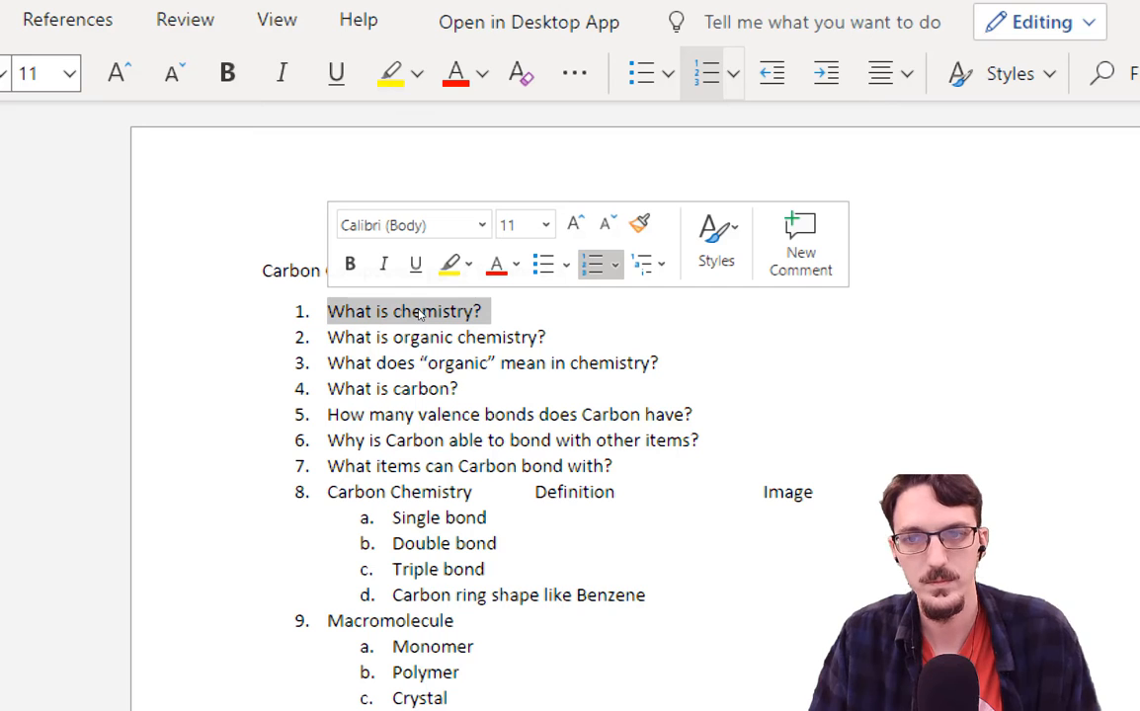
right_click(419, 312)
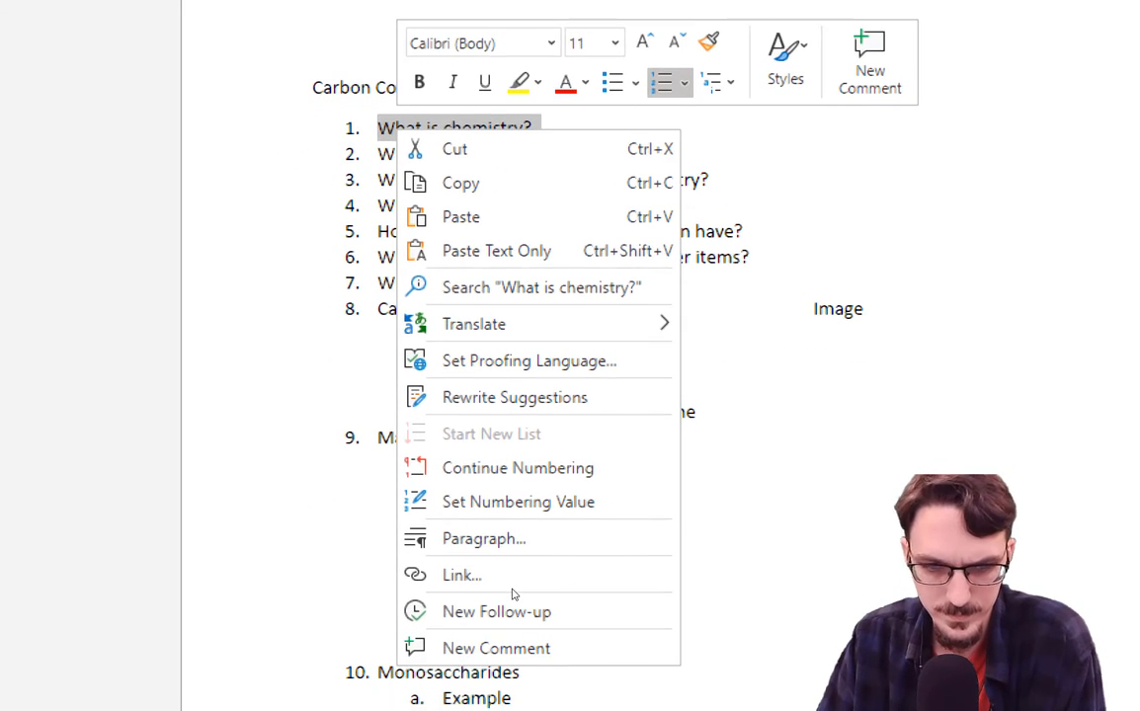
click(612, 363)
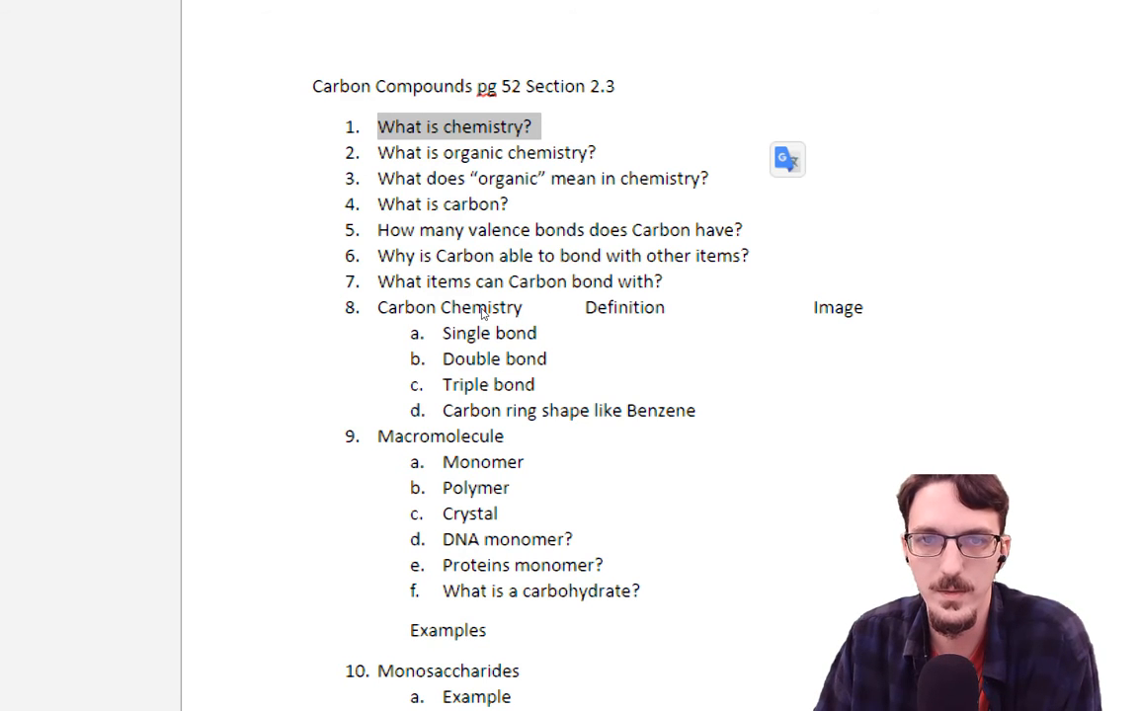
right_click(524, 126)
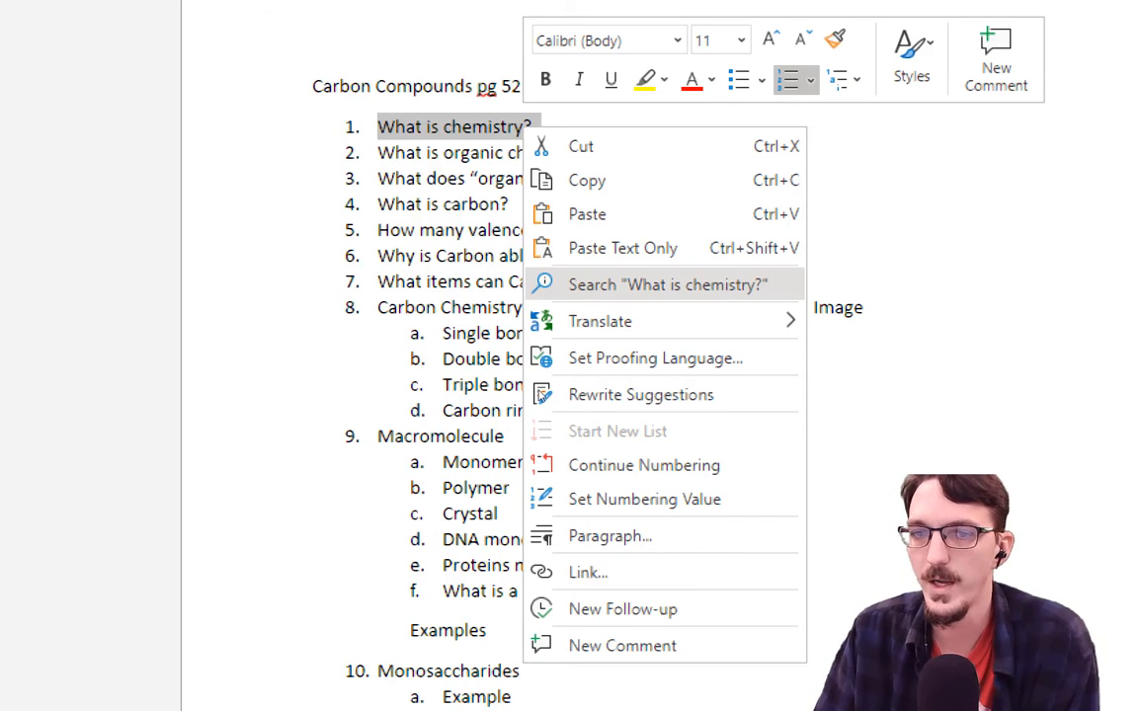
Select the Live Science definition of chemistry in the web search results.
key(Escape)
click(565, 364)
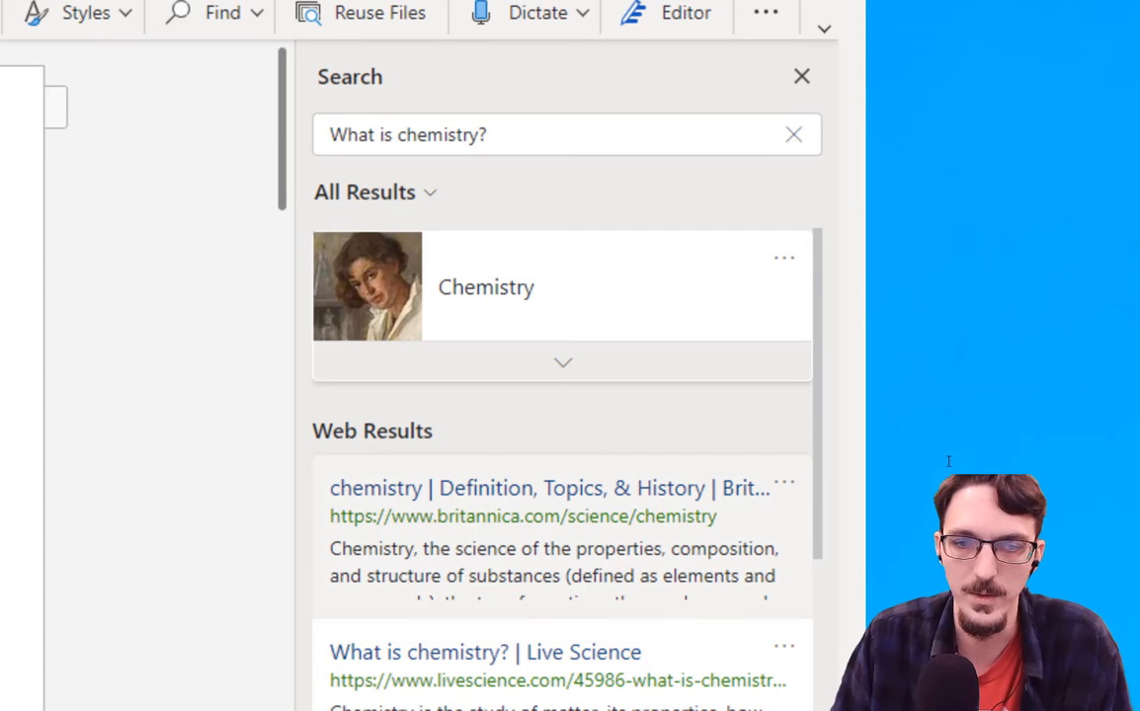
scroll(943, 452, down, 5)
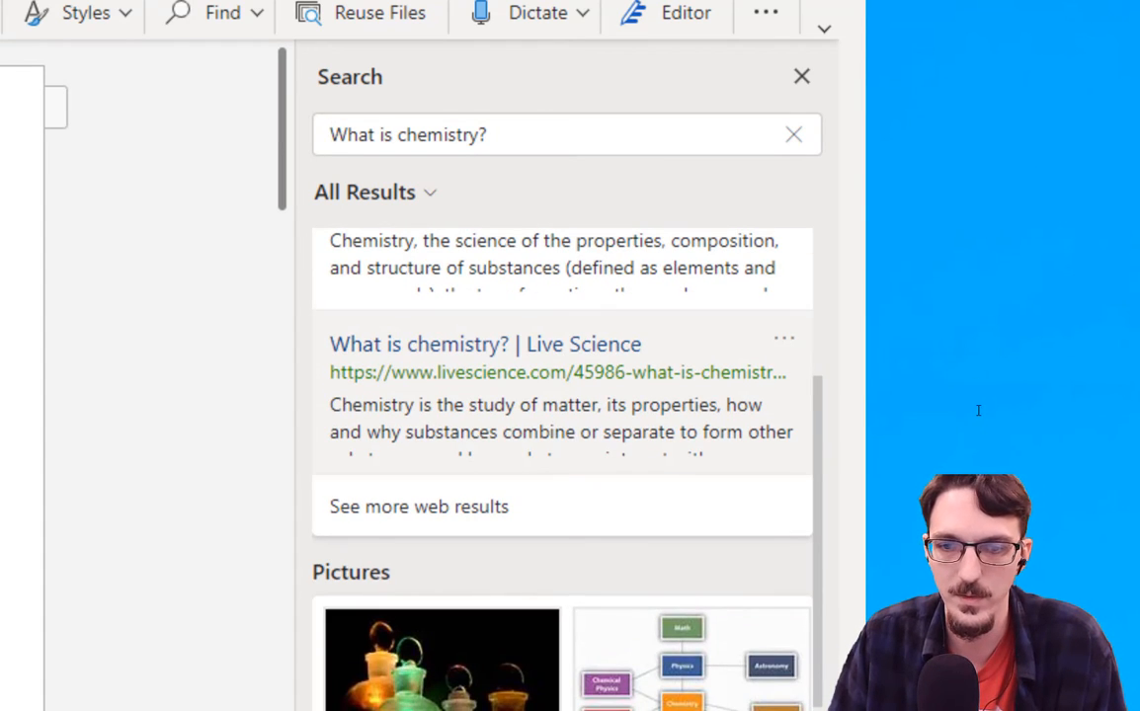
drag(928, 400, 1105, 402)
key(ctrl+c)
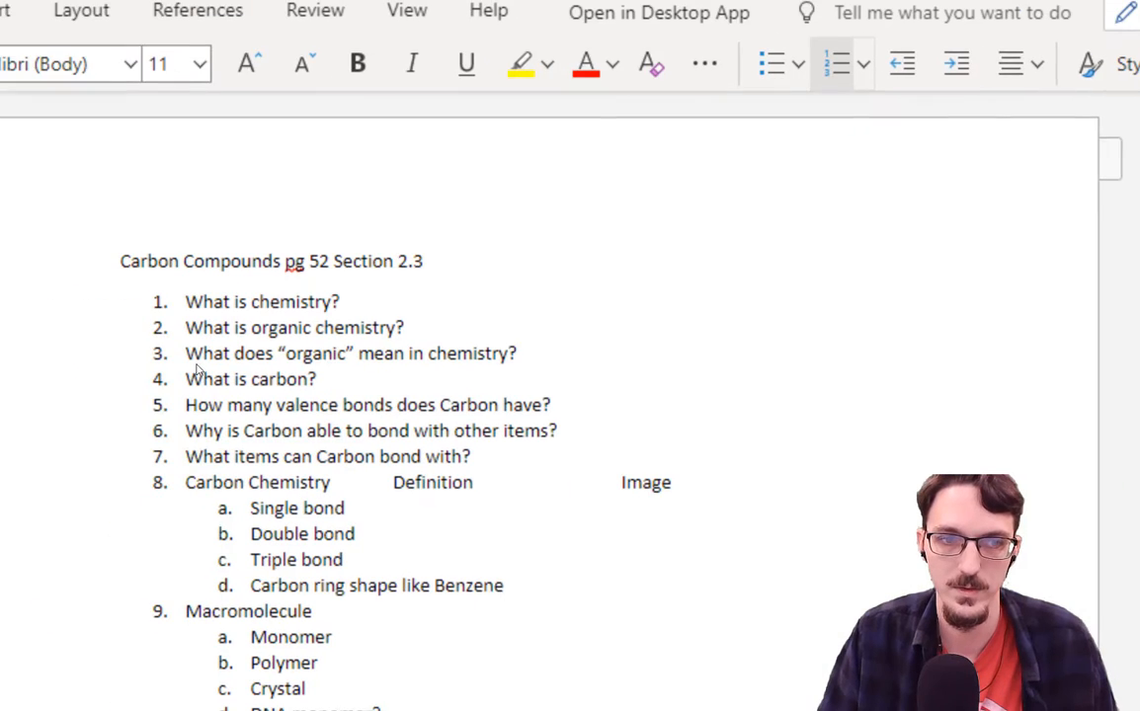
Paste the definition after question 1, finishing it with 'substances.'.
click(373, 309)
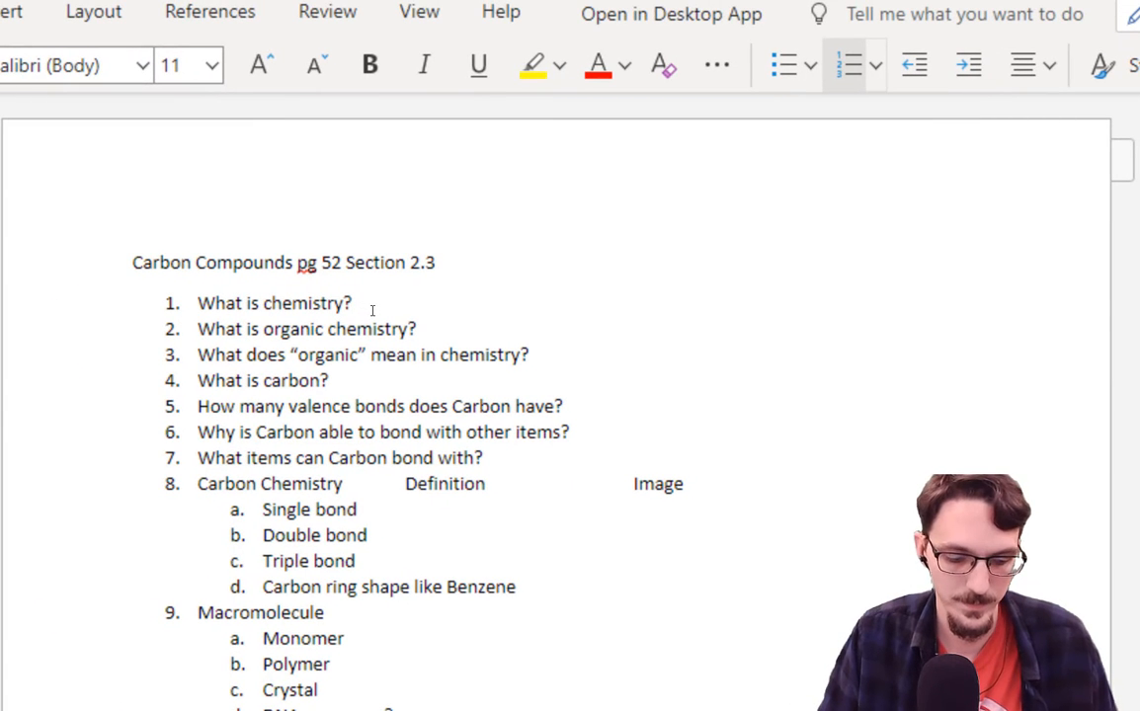
key(ctrl+v)
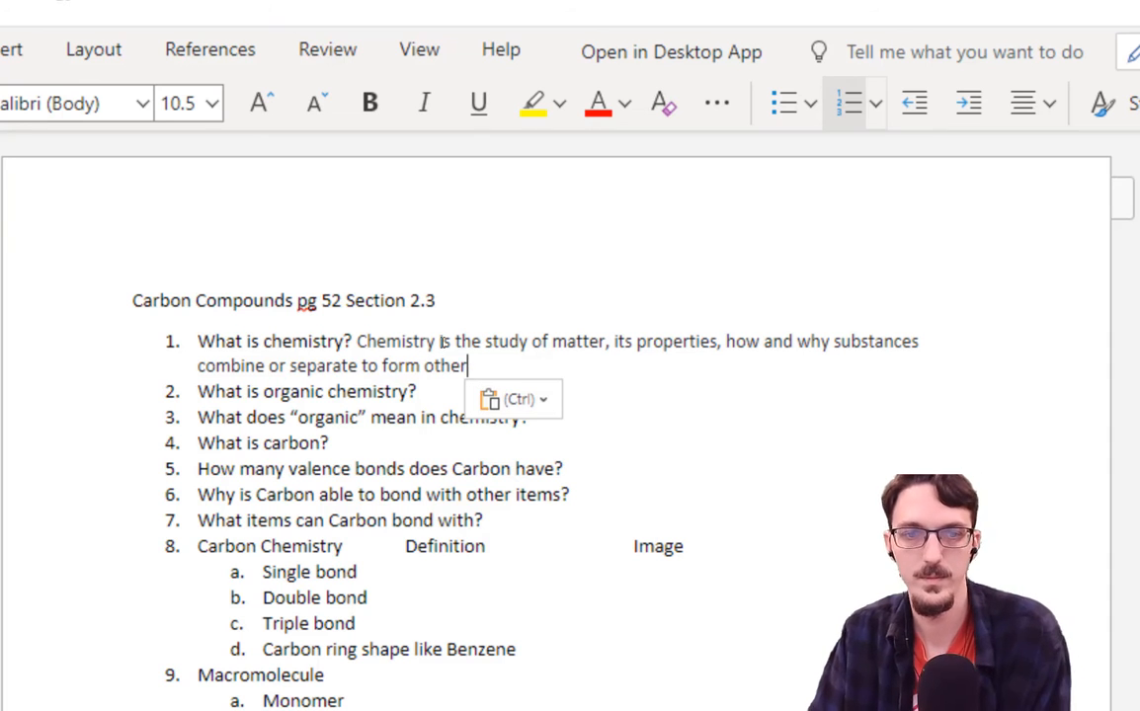
text(subs)
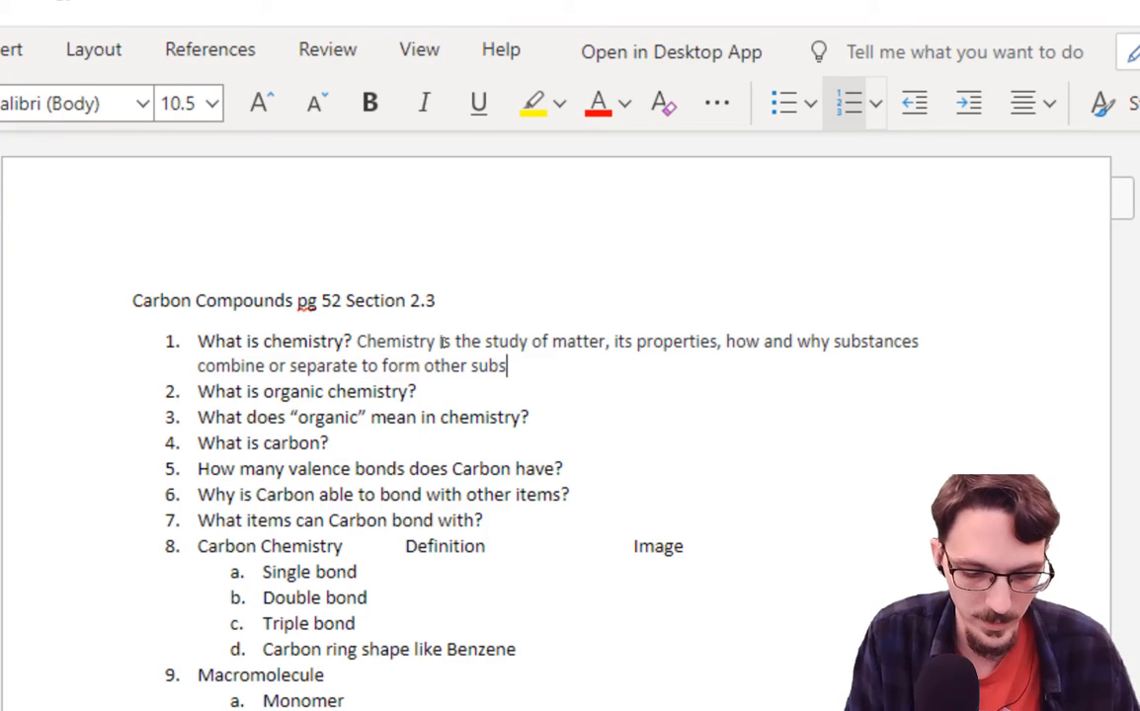
text(tances.)
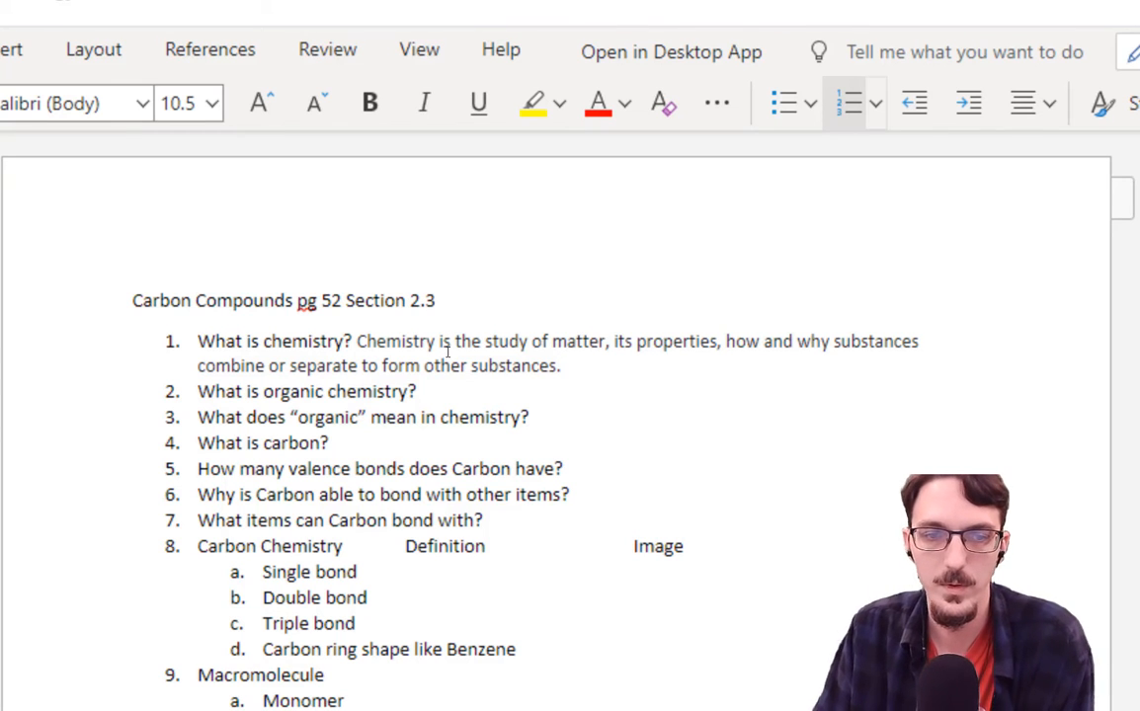
key(Down)
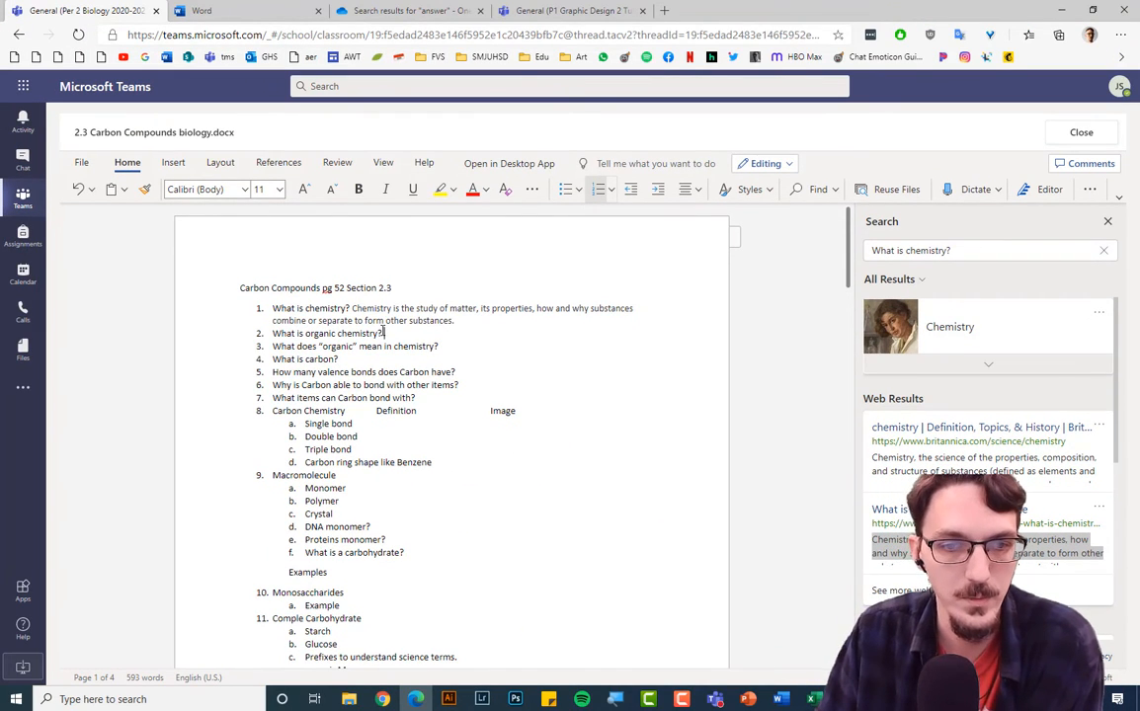
Run a web search on question 2, 'What is organic chemistry?'.
drag(383, 332, 272, 334)
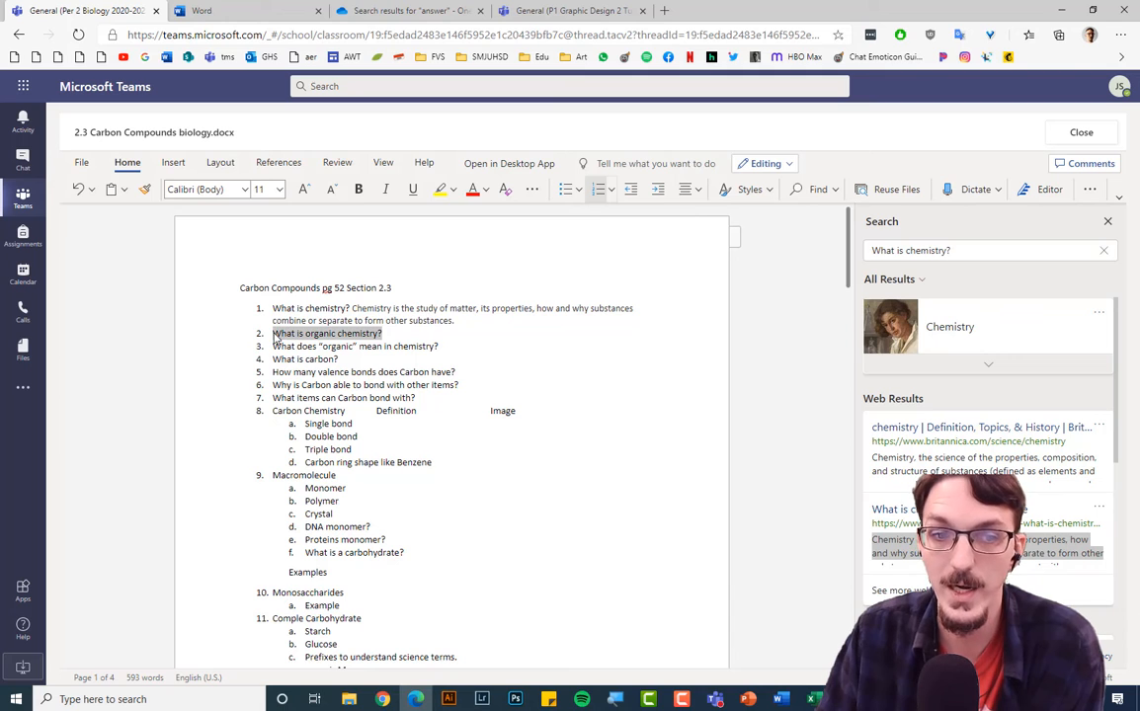
right_click(334, 339)
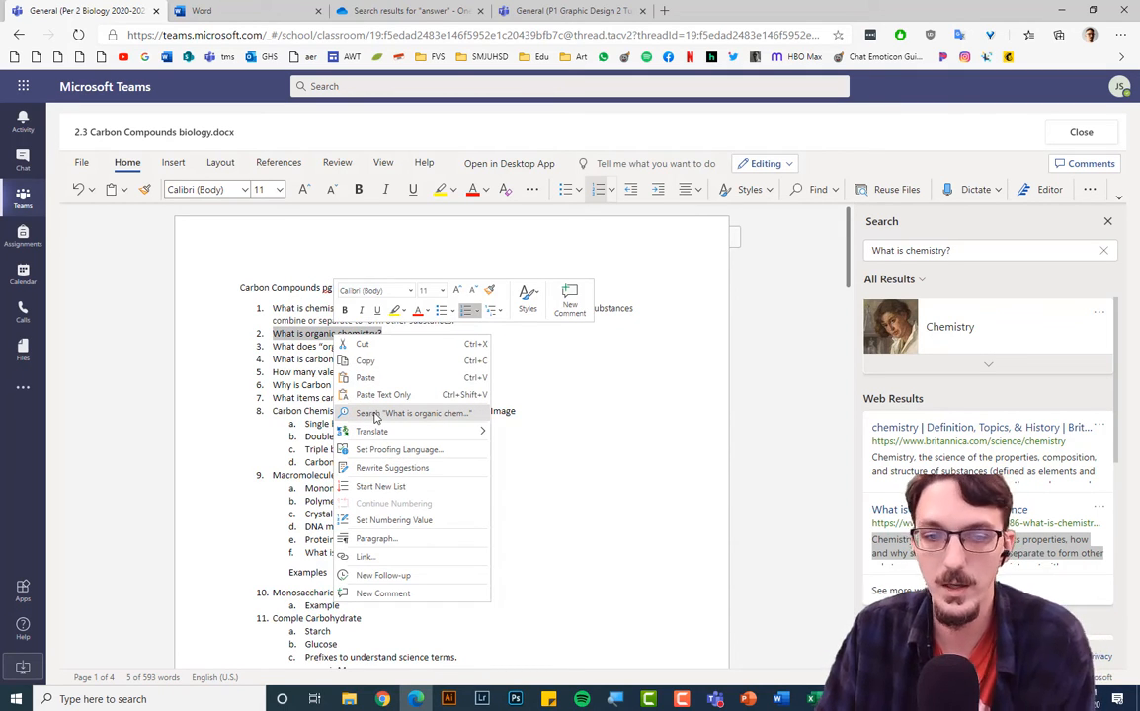
mouse_move(380, 431)
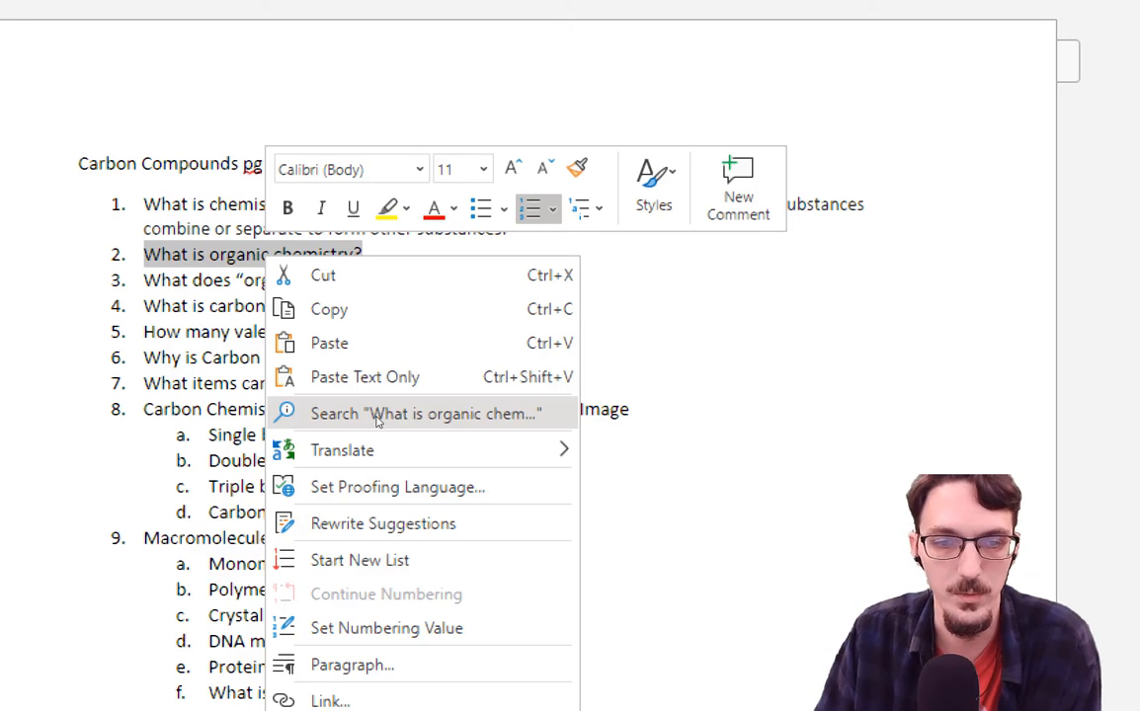
click(449, 422)
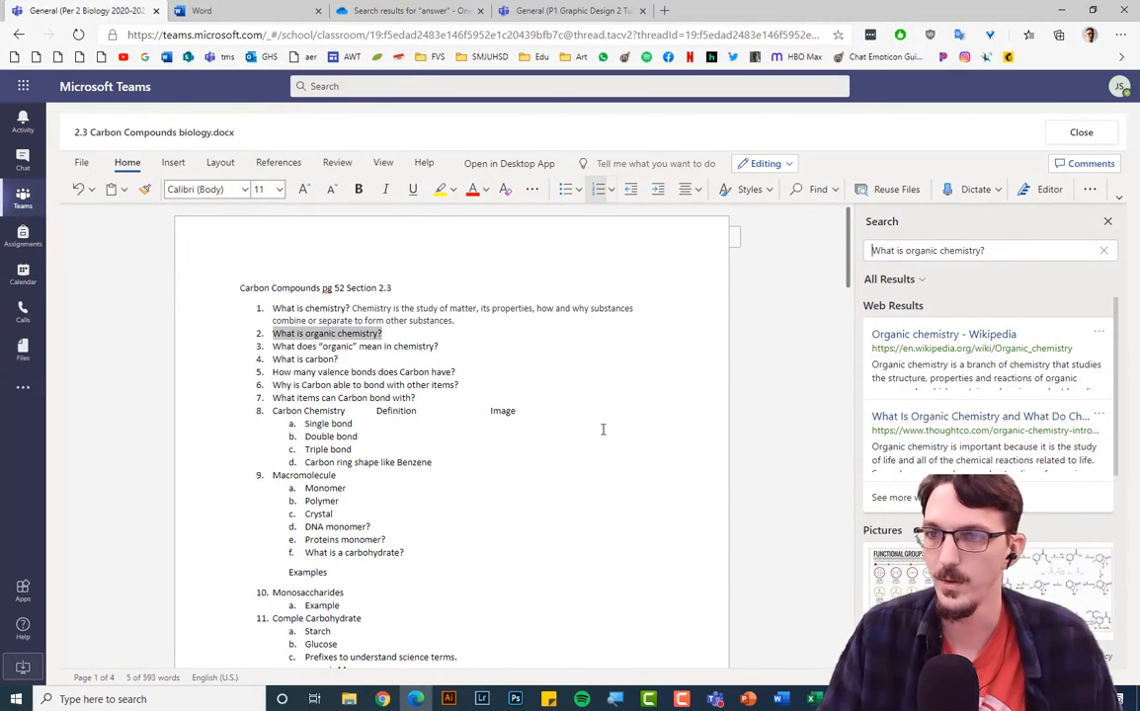
Expand to more web results and open the Bing results in a new tab.
scroll(977, 395, down, 3)
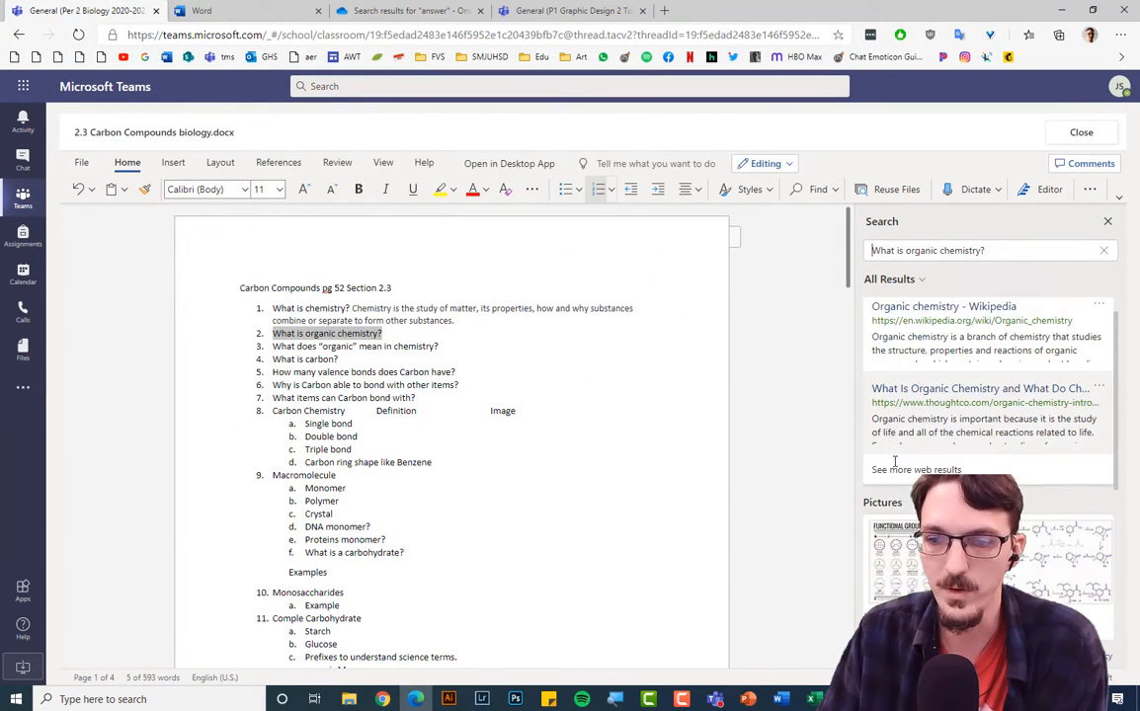
scroll(925, 387, down, 2)
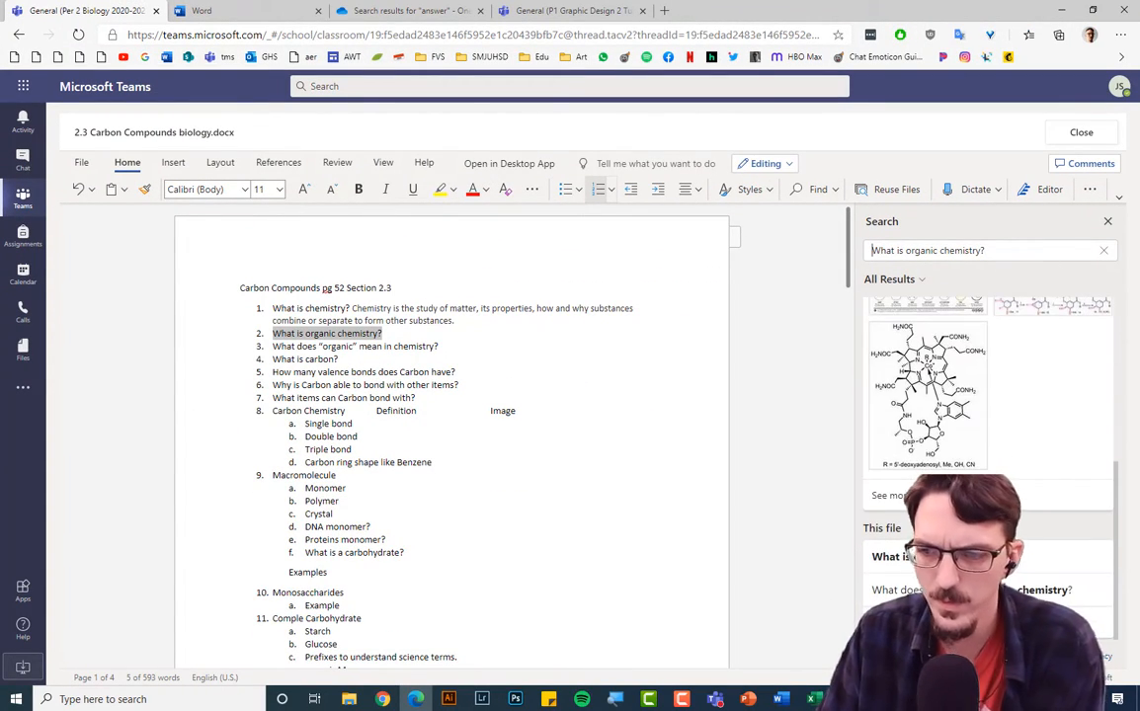
scroll(977, 385, up, 5)
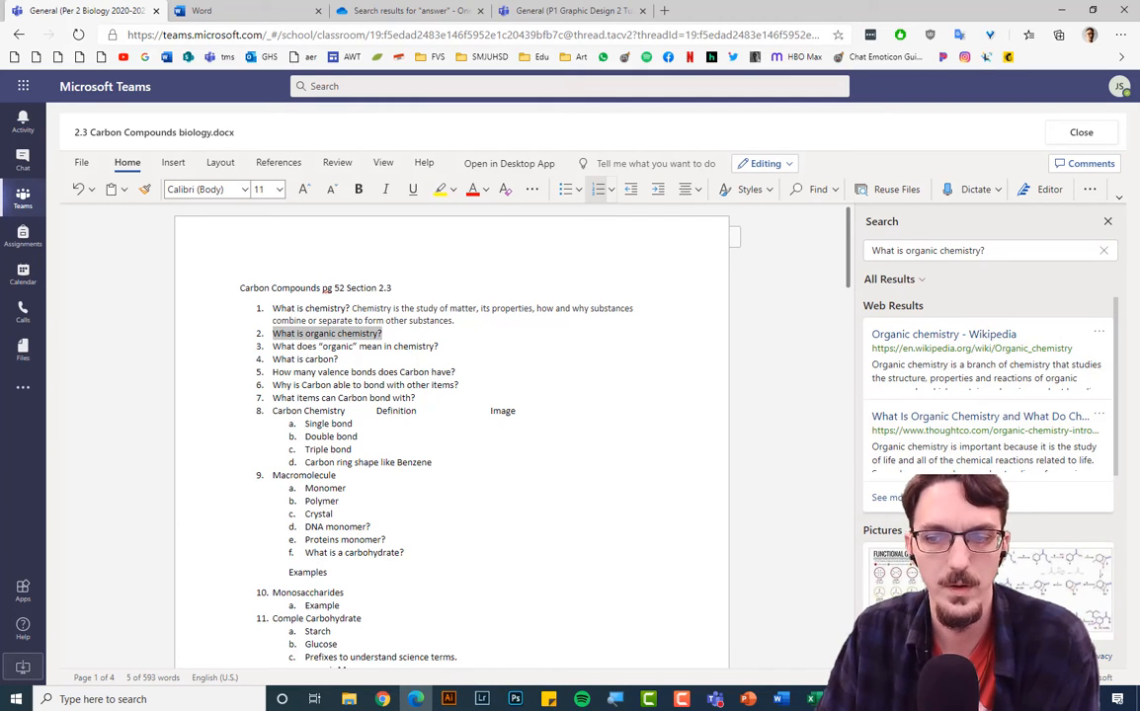
click(899, 498)
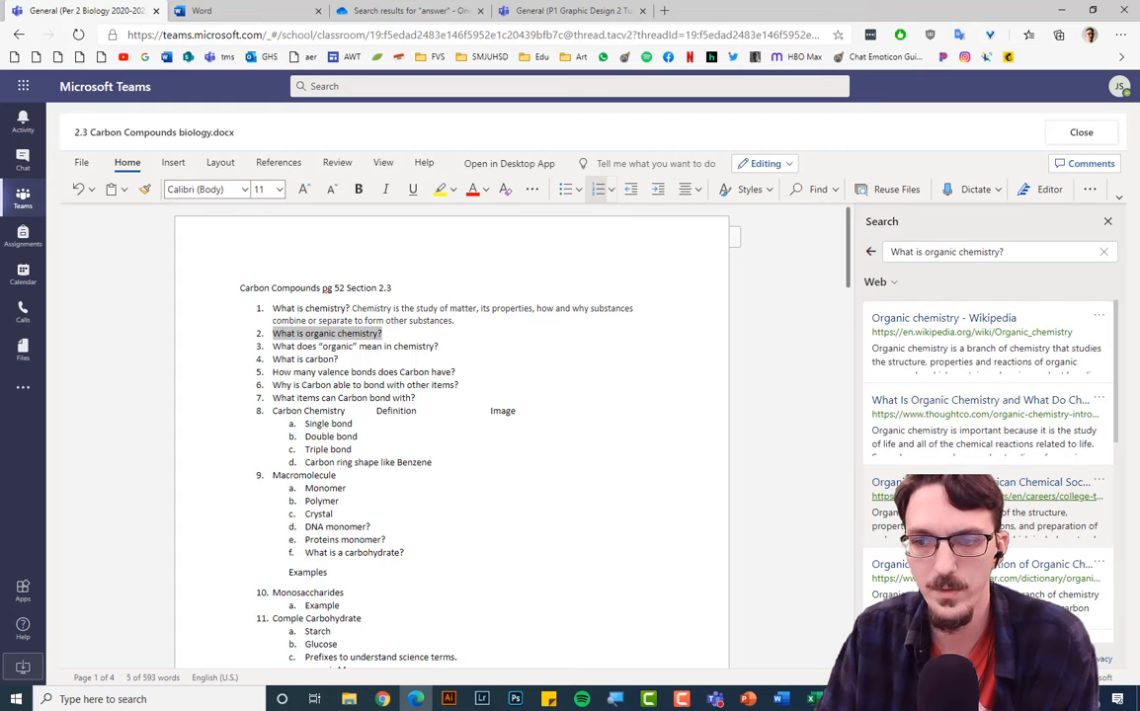
scroll(988, 464, down, 2)
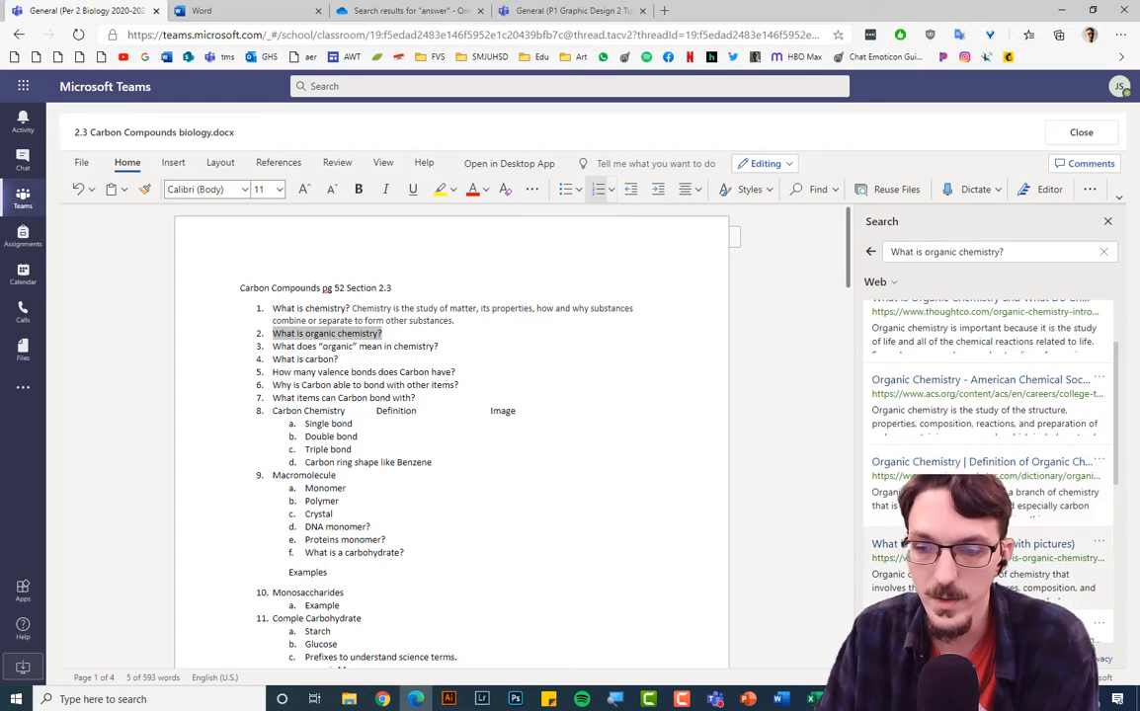
click(914, 659)
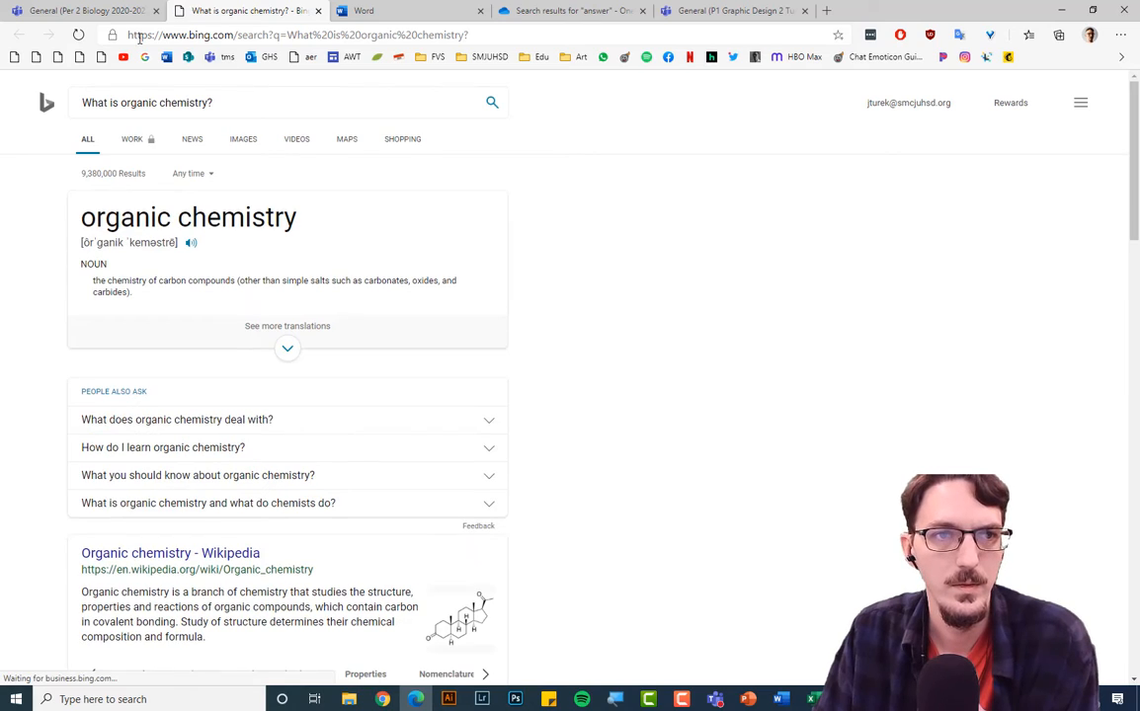
On the Bing tab, select the Wikipedia sentence defining organic chemistry.
click(87, 11)
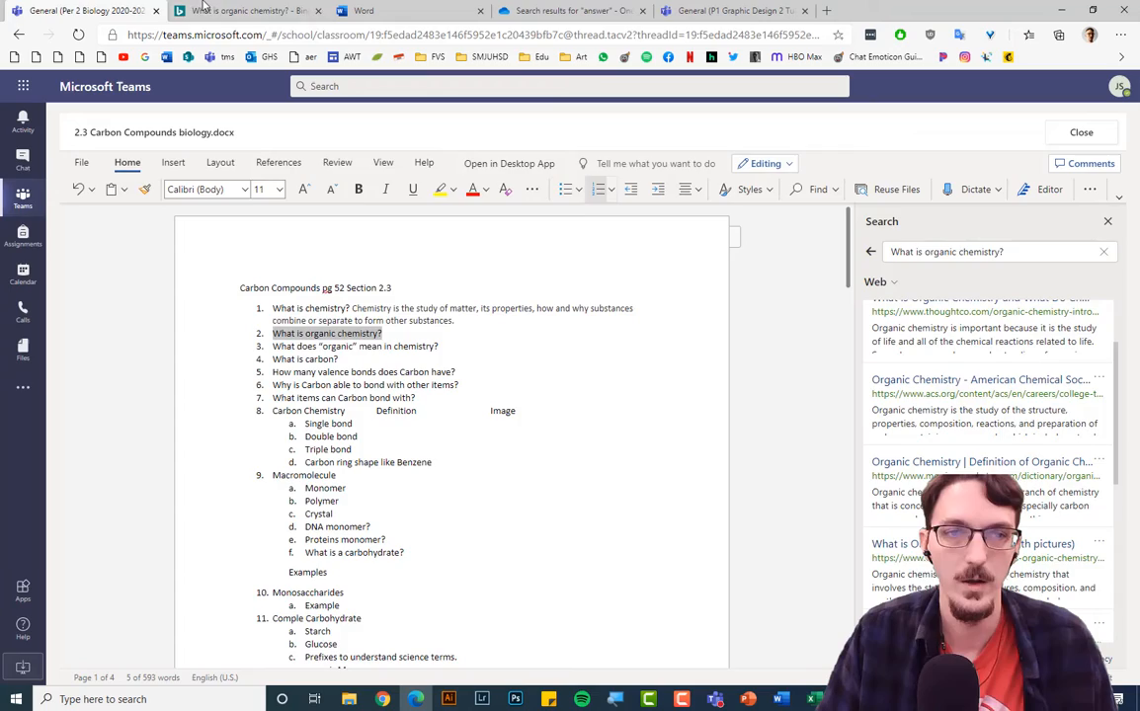
click(237, 11)
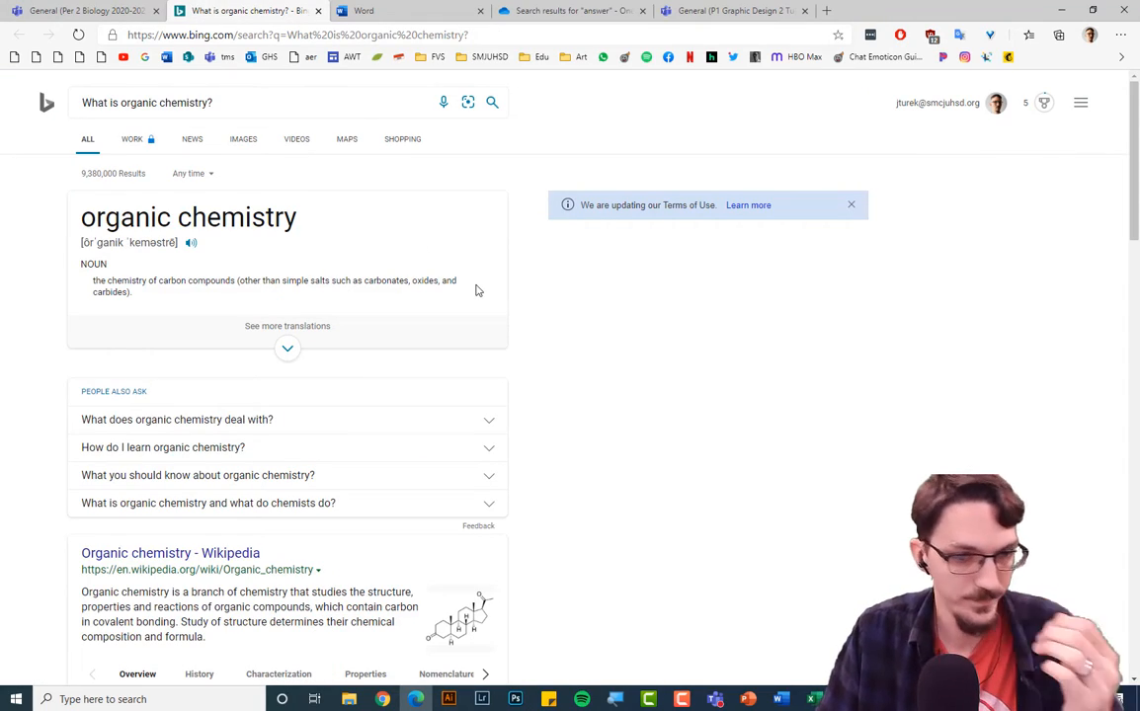
scroll(475, 290, down, 3)
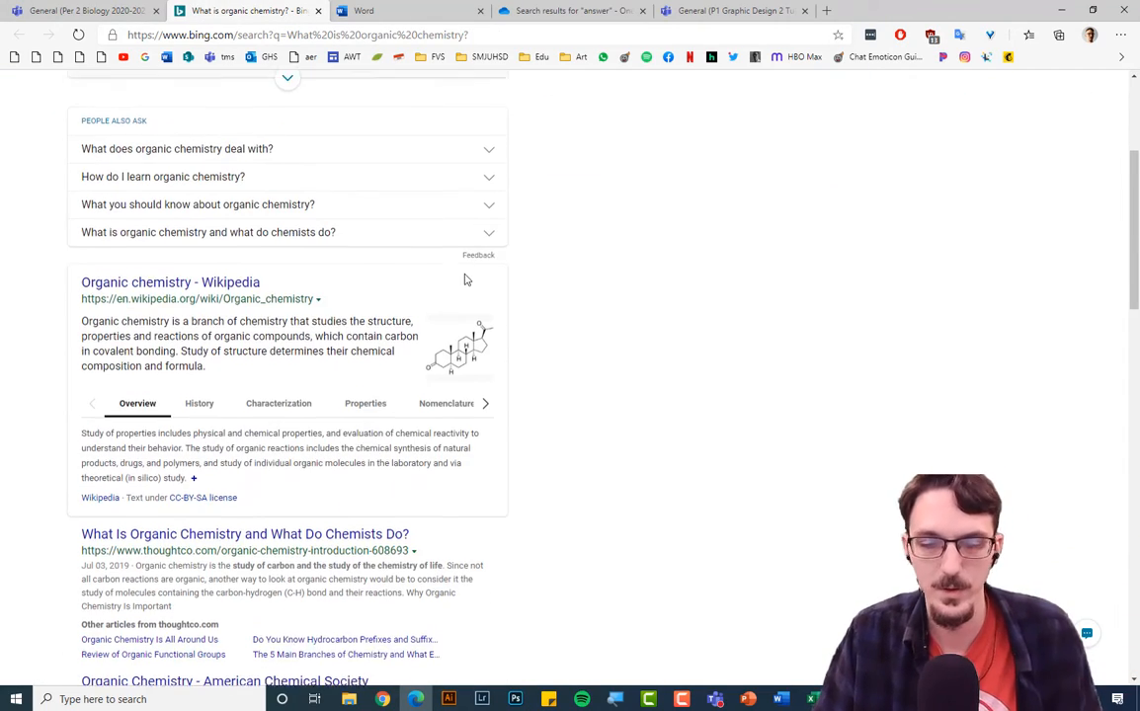
scroll(571, 308, down, 3)
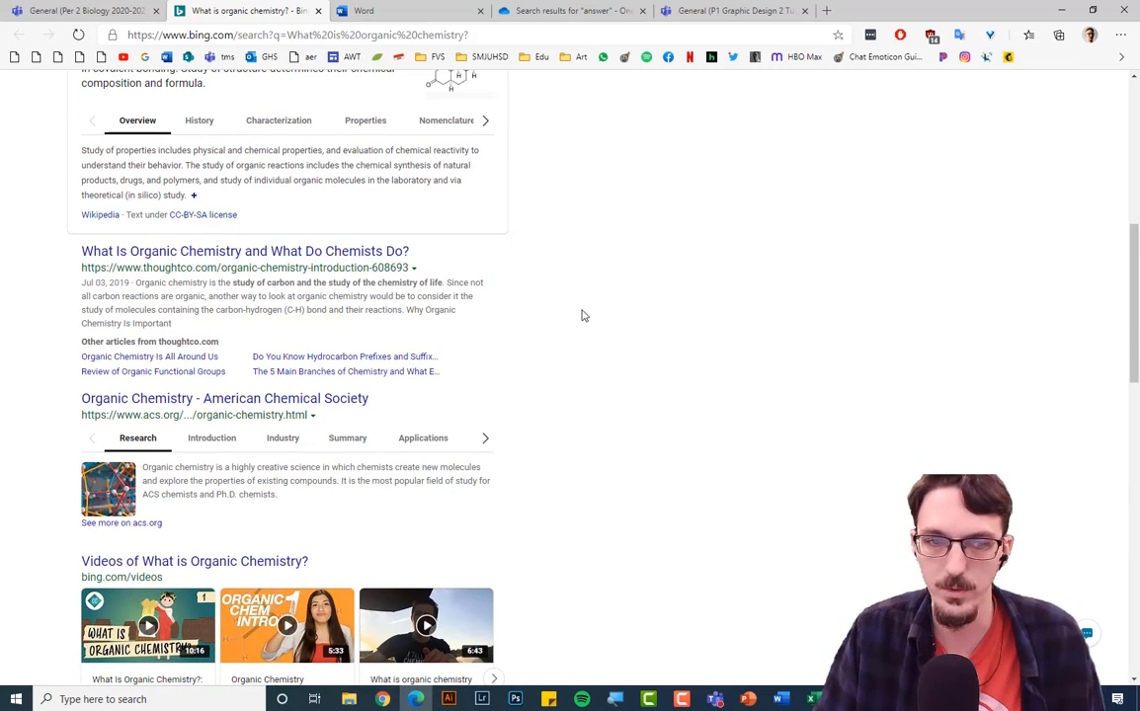
scroll(558, 315, up, 1)
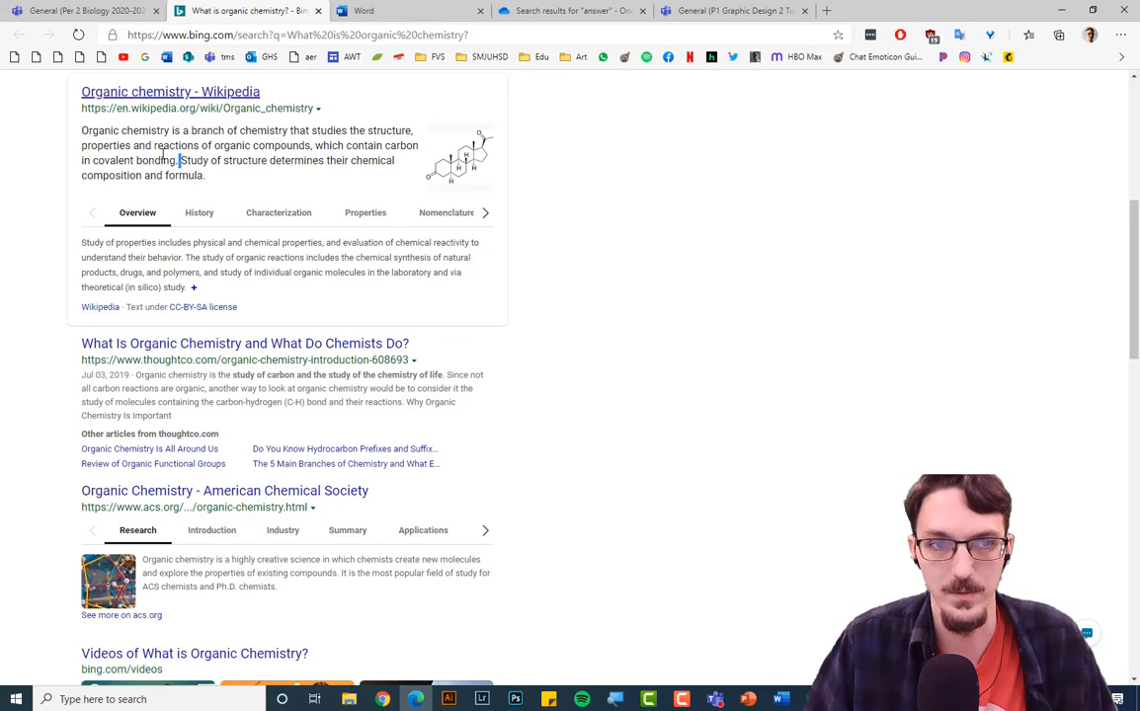
drag(180, 160, 82, 133)
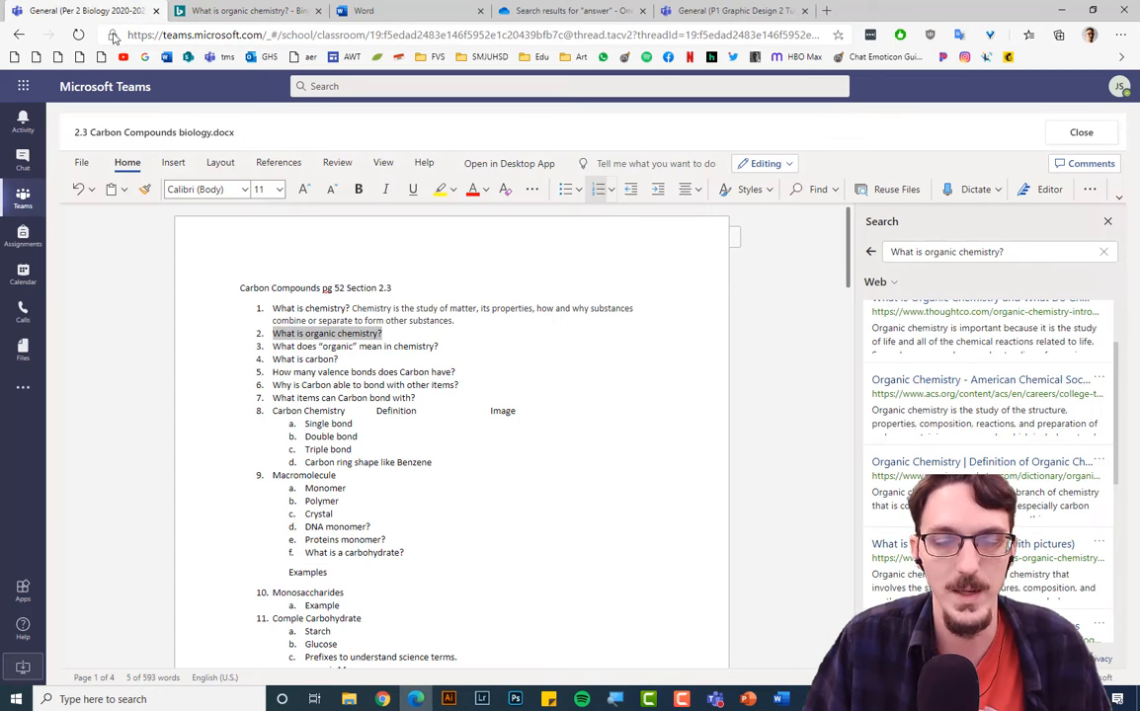
Paste the organic chemistry definition as the answer to question 2.
click(89, 10)
click(398, 333)
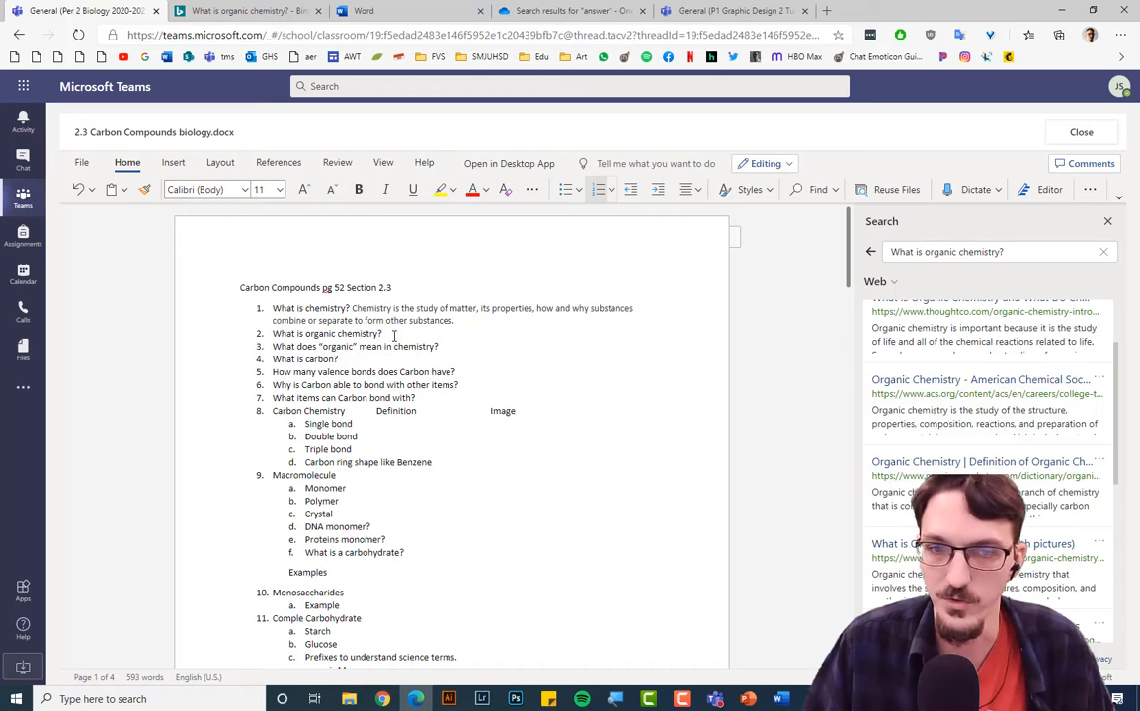
key(ctrl+v)
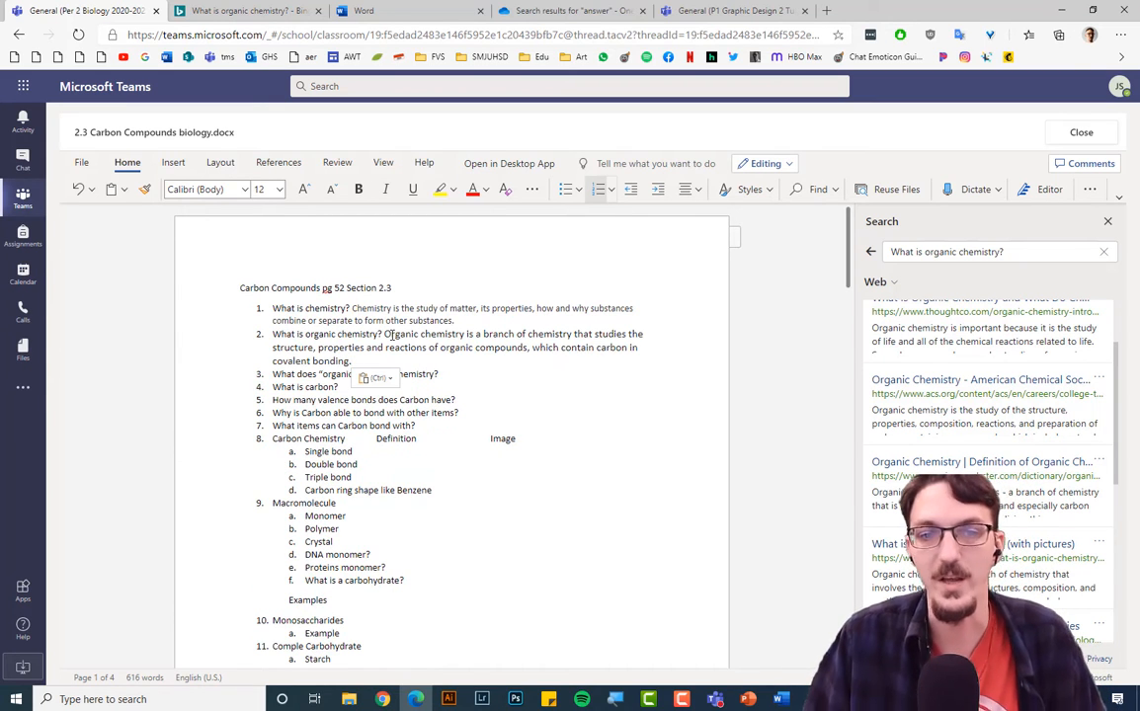
Close the worksheet to return to the 2.3 Carbon Compounds assignment page.
click(454, 372)
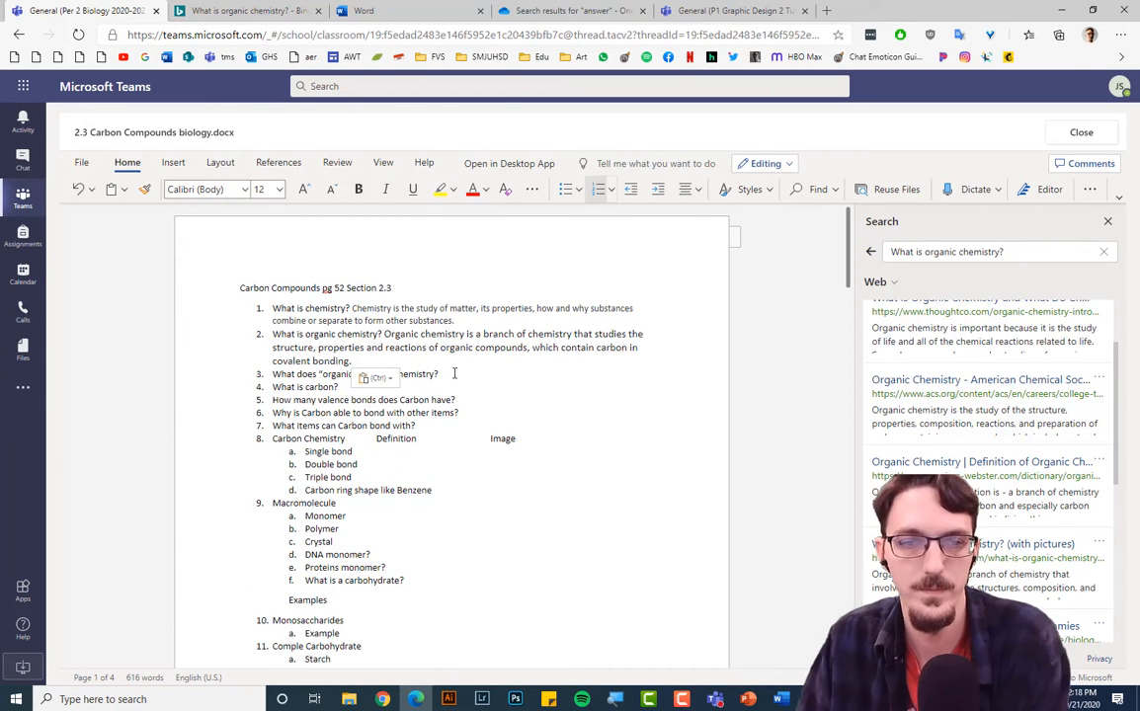
click(467, 456)
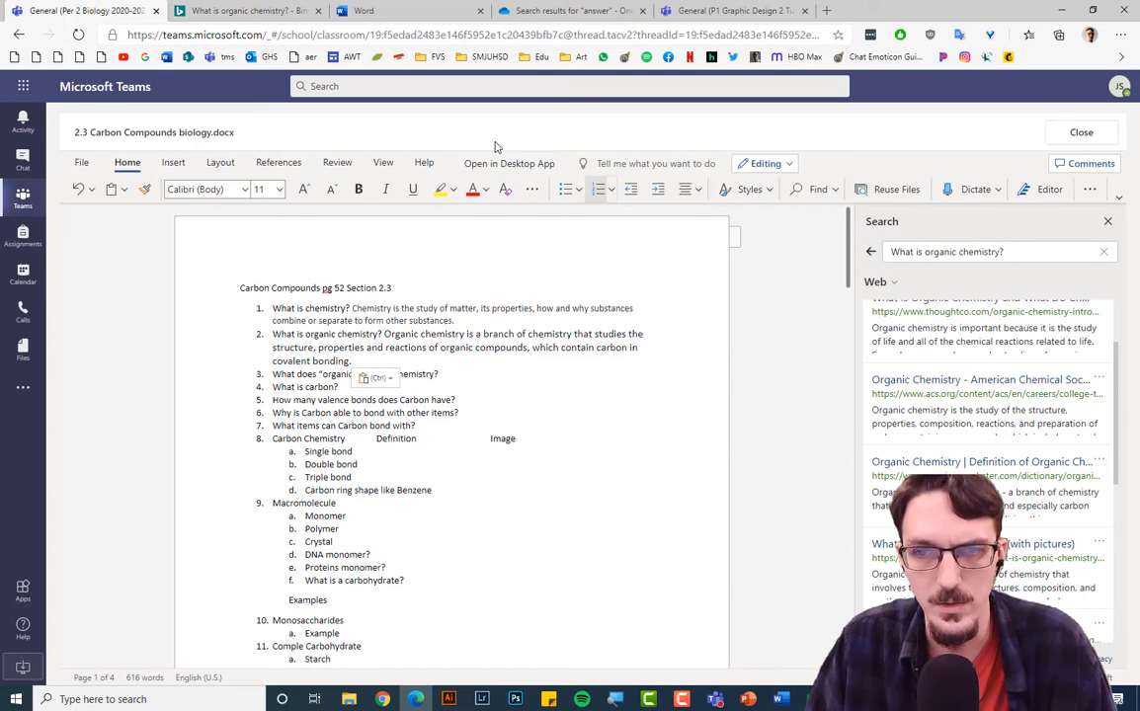
click(1081, 132)
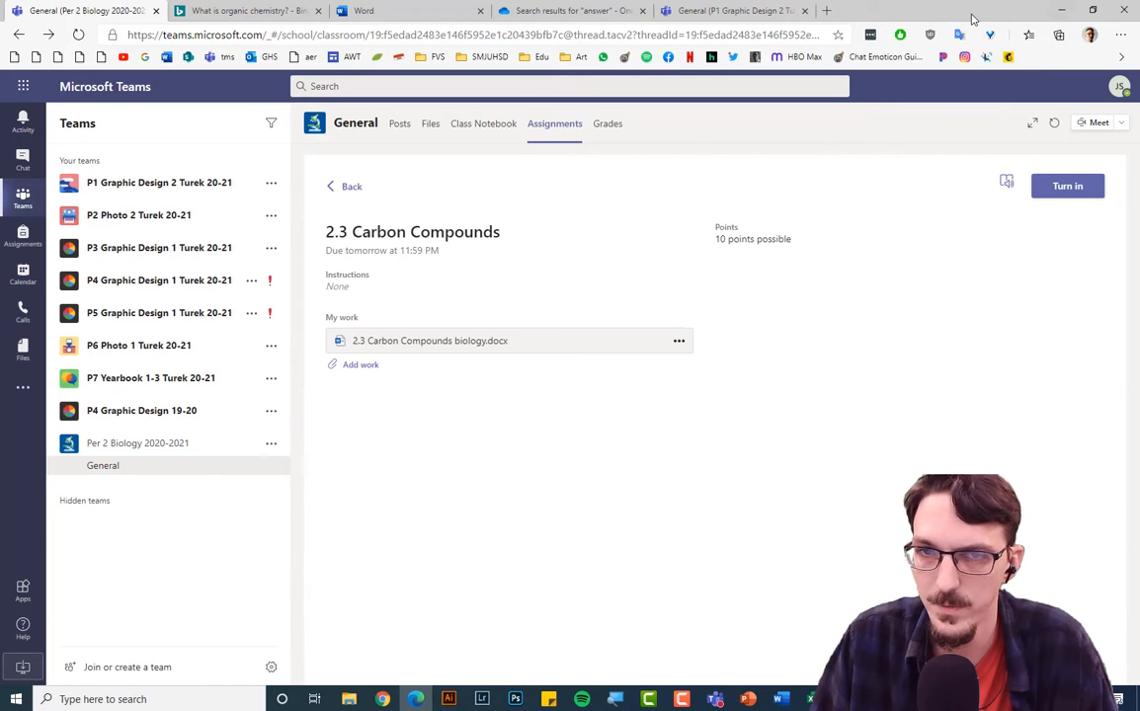
Minimize the browser to reveal the desktop and move the mirrored phone window further left.
click(1058, 11)
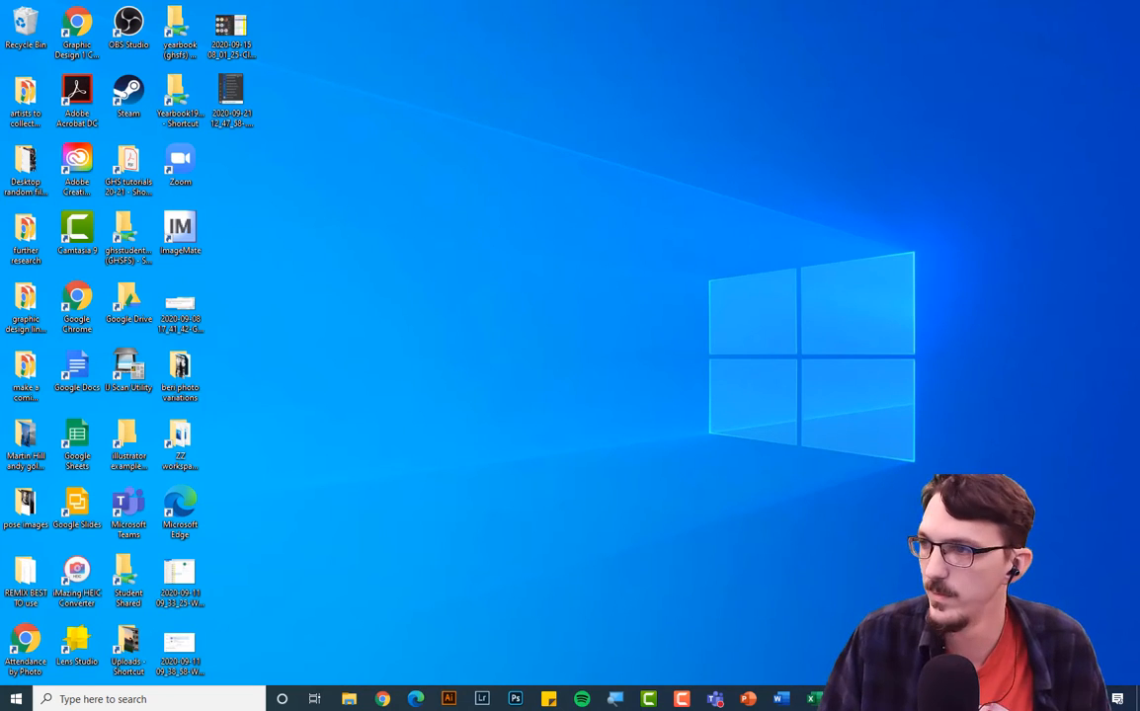
drag(905, 20, 753, 17)
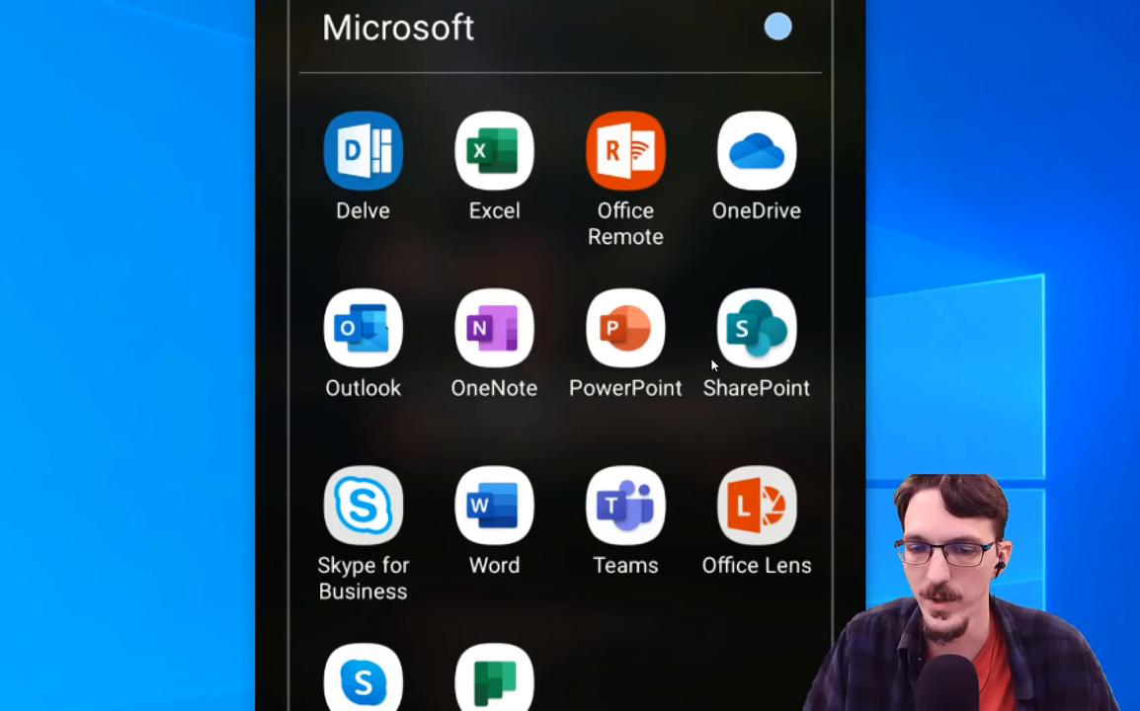
Launch Word, try opening 2.3 Carbon Compounds biology, dismiss the can't-open error, and browse Recent.
click(633, 388)
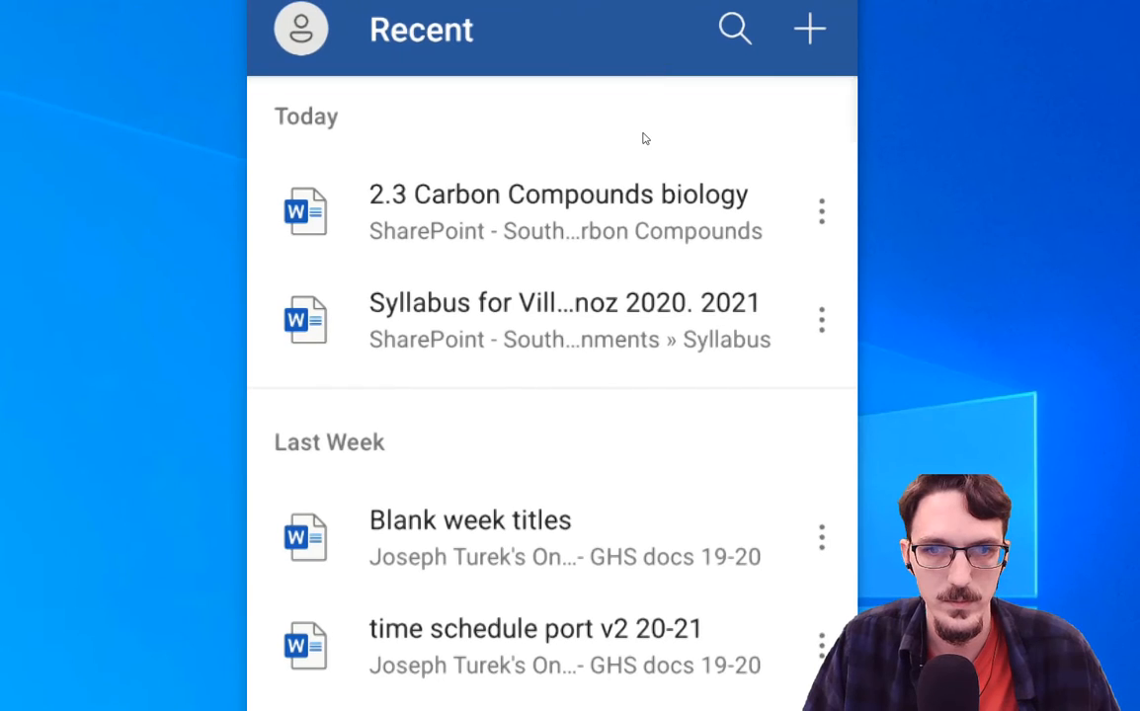
click(692, 177)
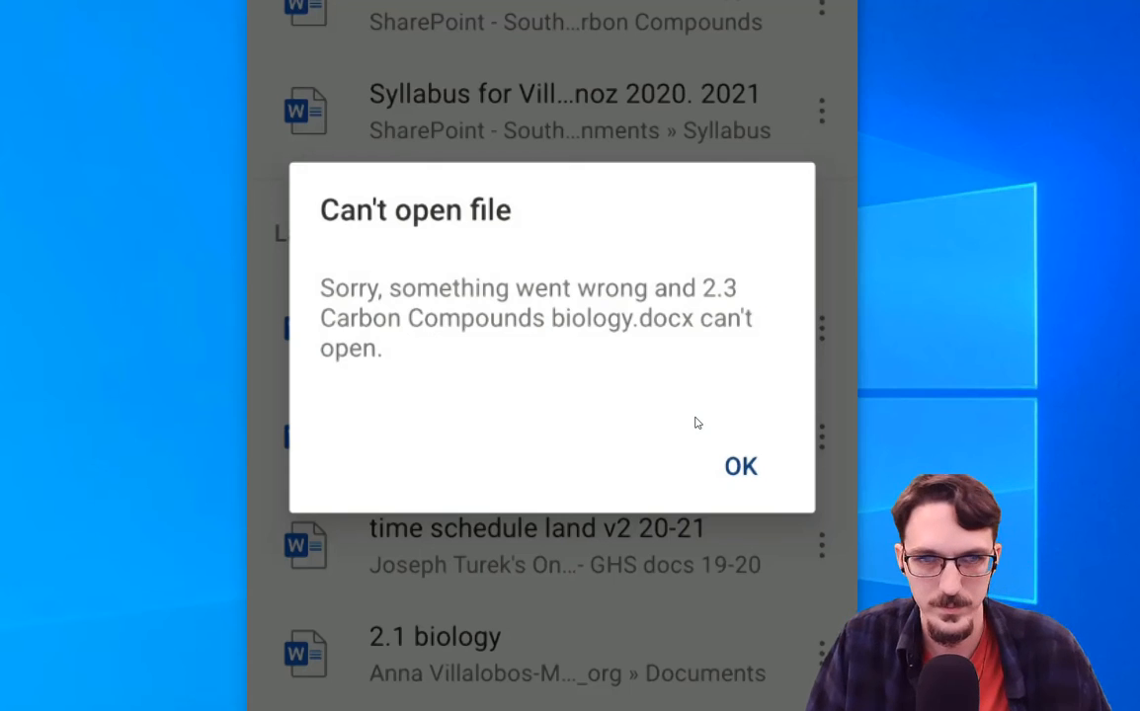
key(Escape)
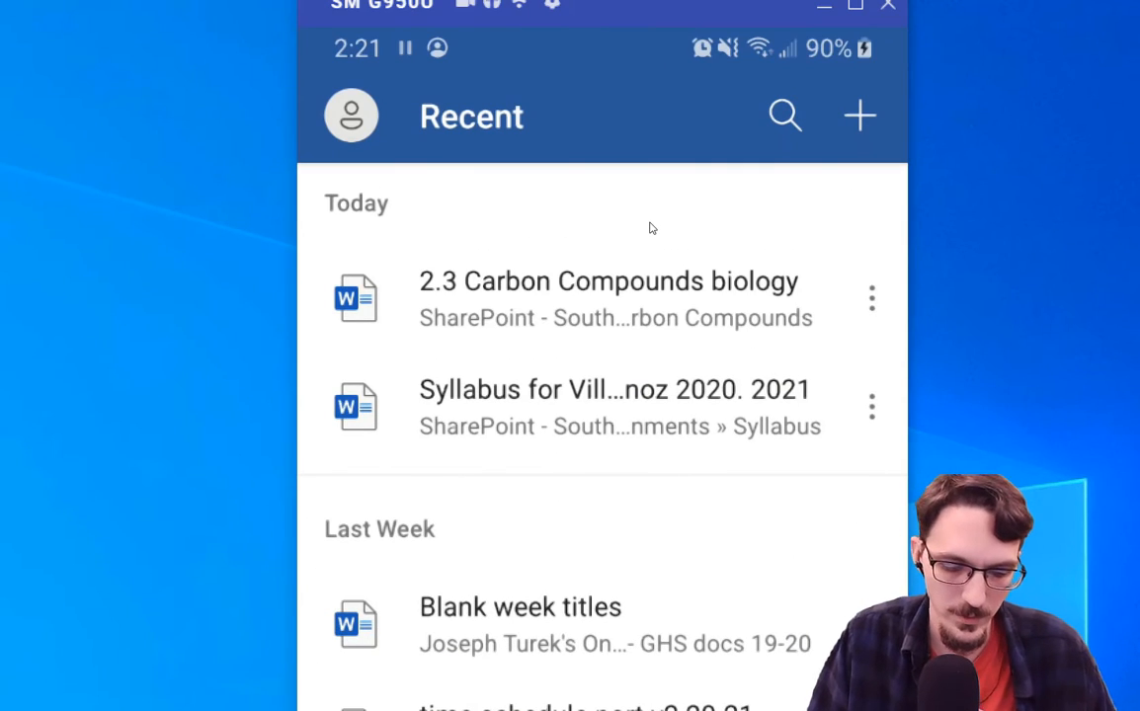
scroll(651, 228, up, 2)
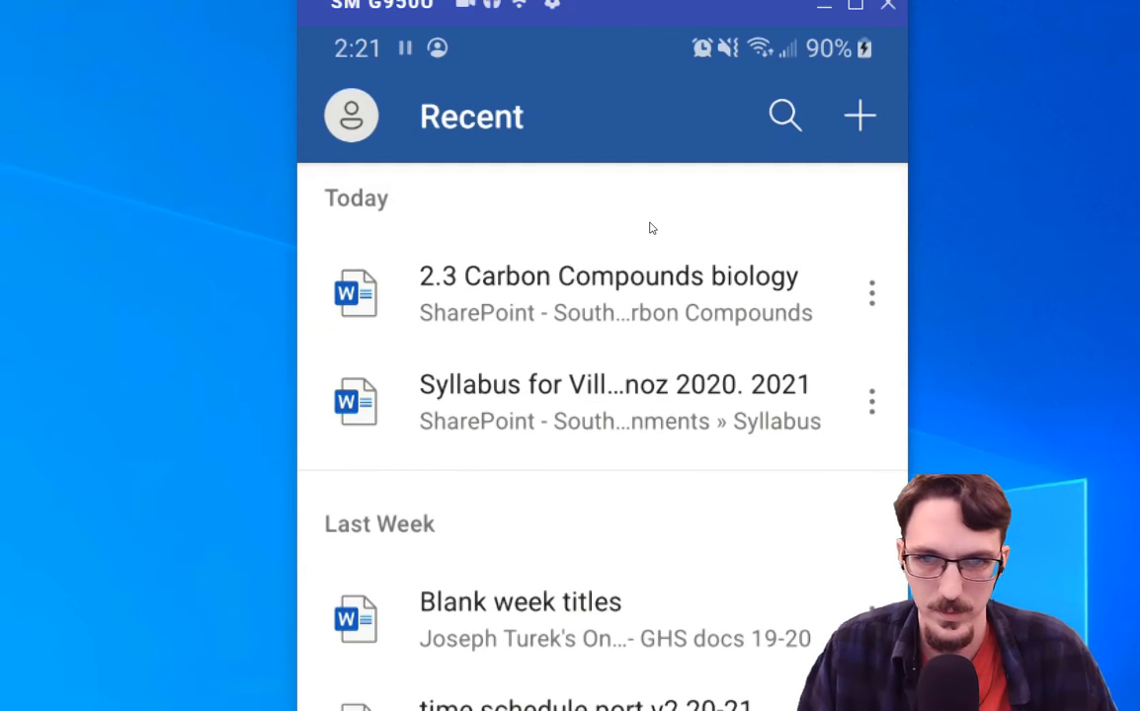
scroll(651, 228, up, 3)
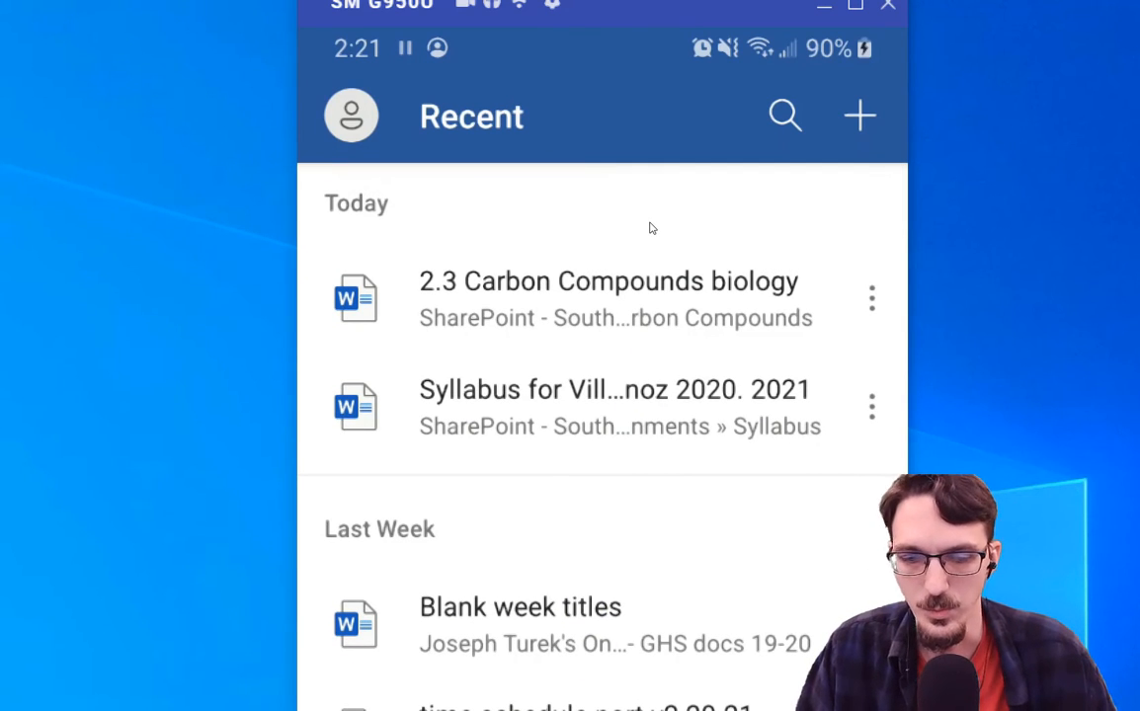
scroll(651, 229, down, 5)
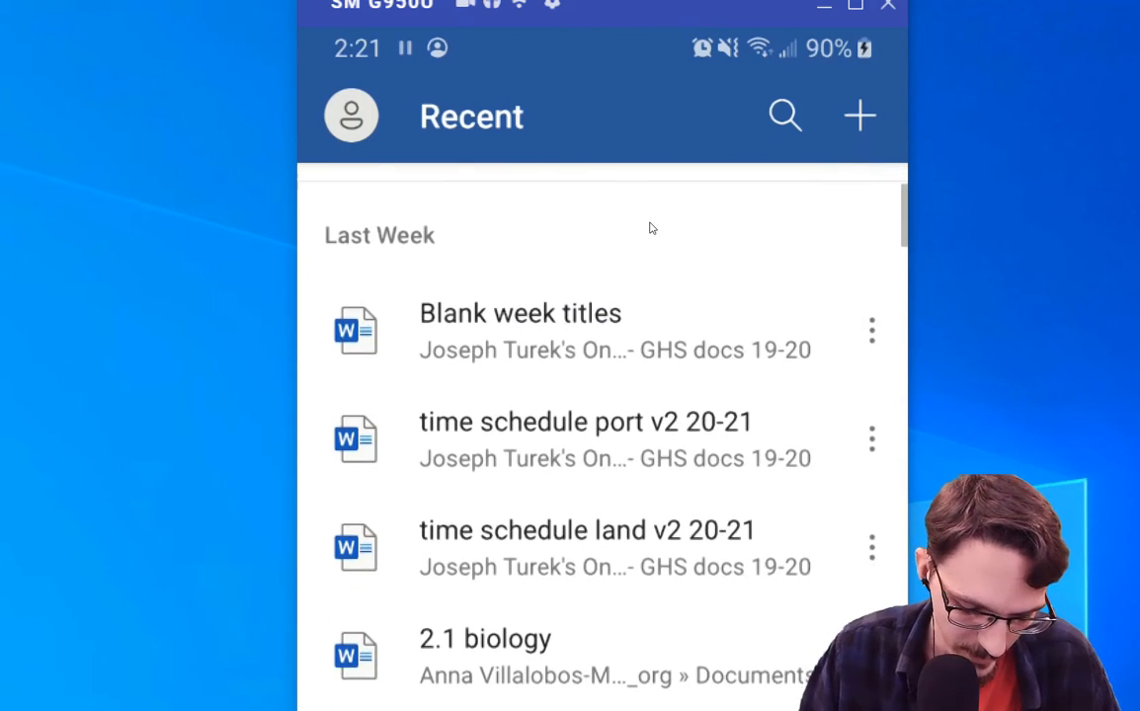
scroll(651, 228, up, 5)
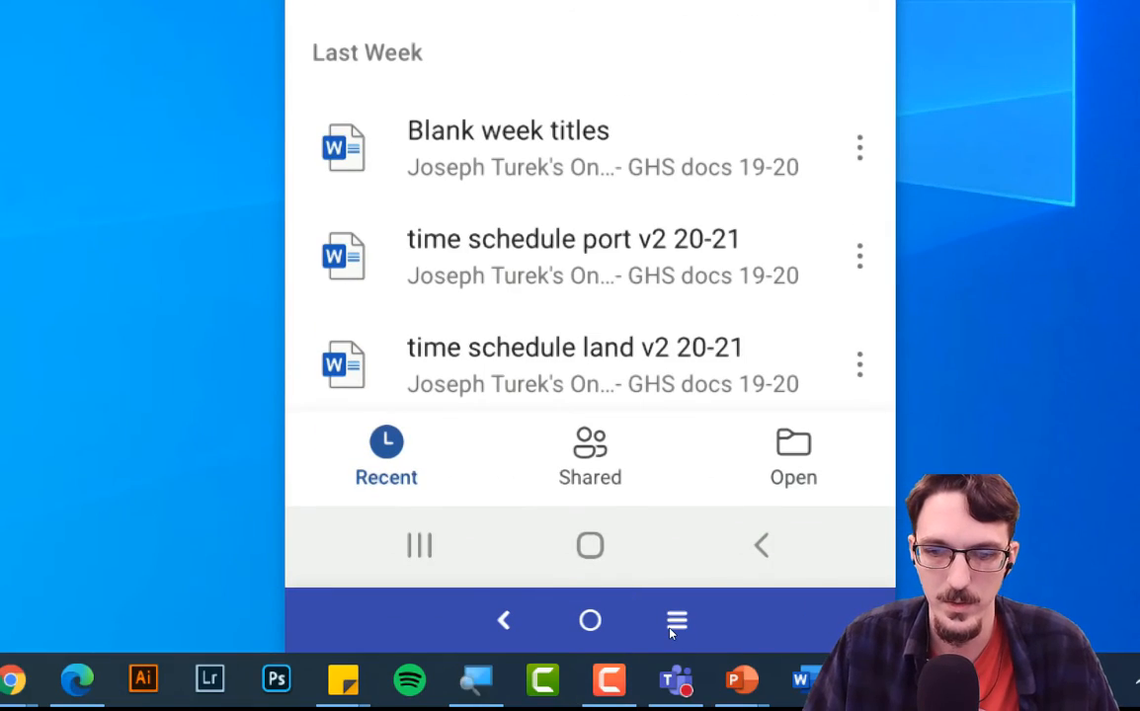
Return to the phone's home screen, open Teams, and switch to the student account.
click(590, 545)
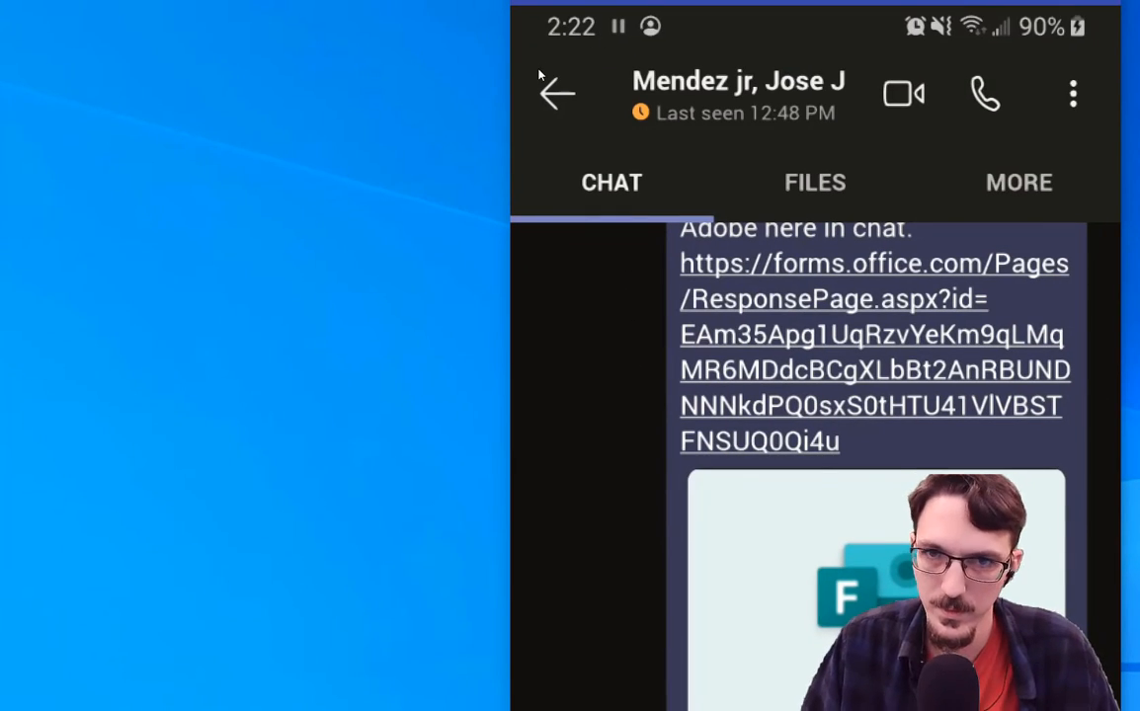
click(539, 75)
click(540, 76)
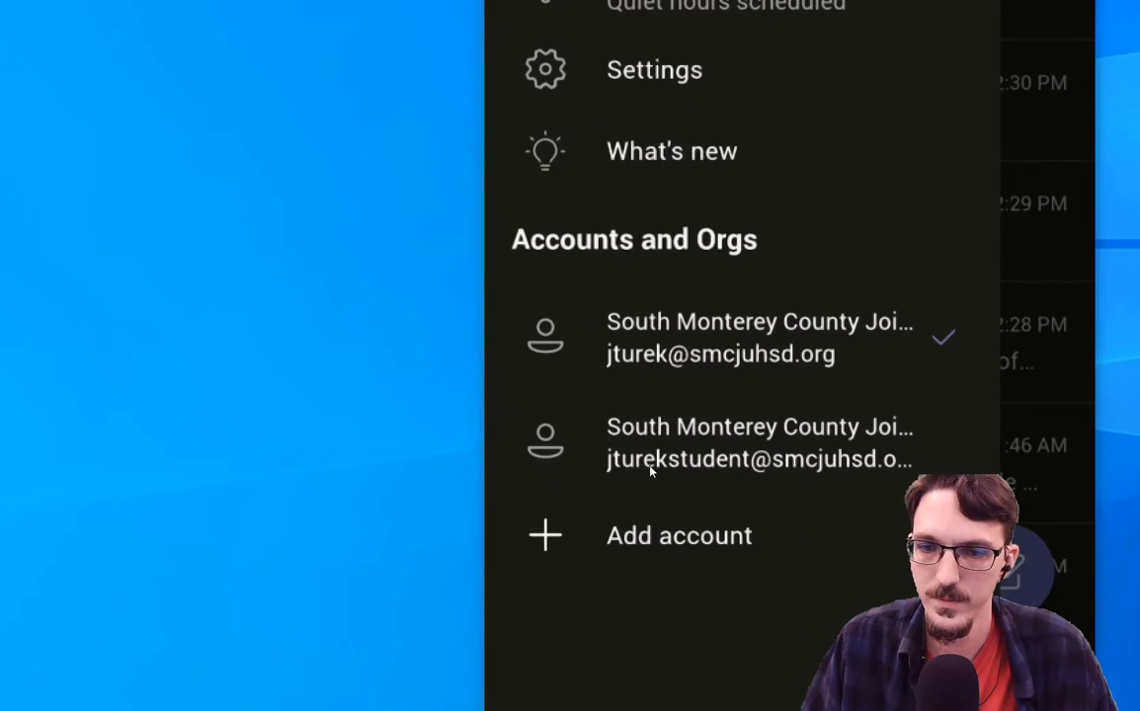
click(651, 466)
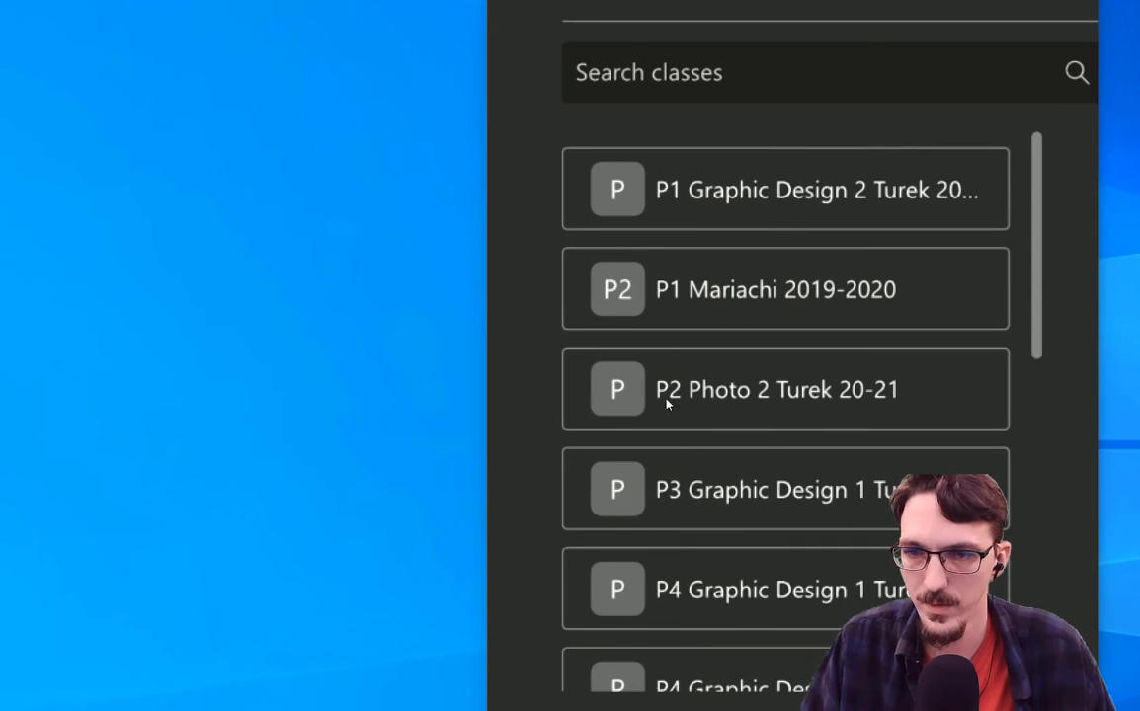
Open the 2.3 Carbon Compounds assignment in Per 2 Biology 2020-2021 and its attached worksheet.
scroll(707, 383, down, 6)
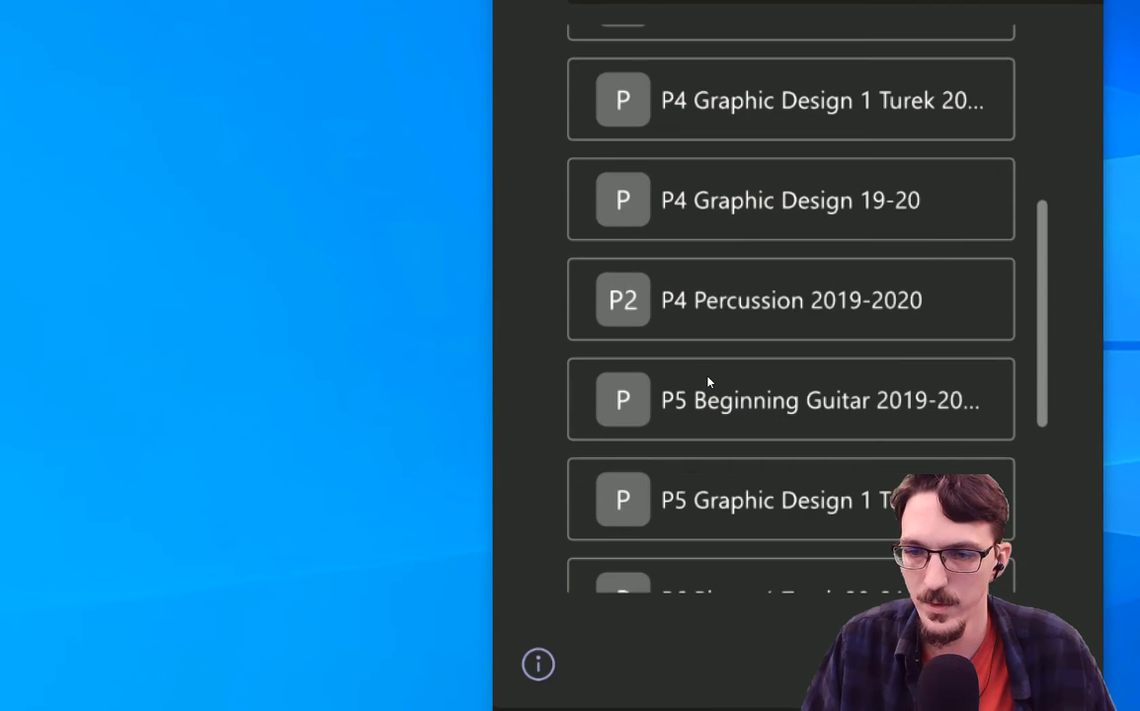
scroll(707, 389, down, 1)
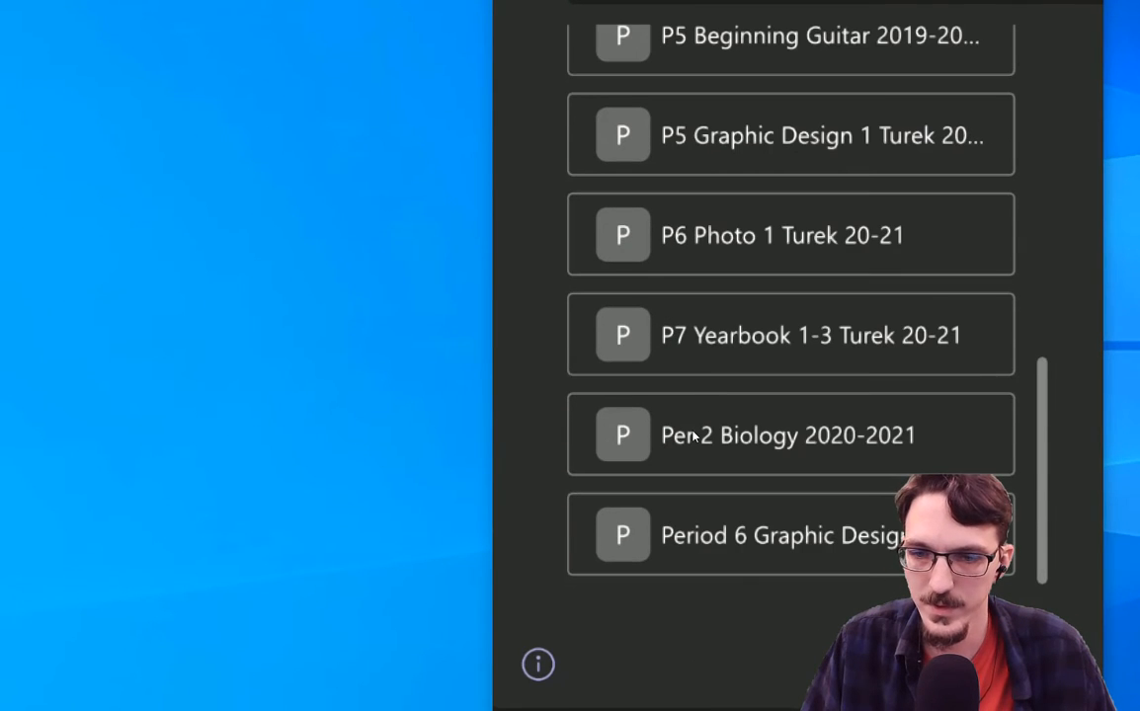
click(693, 415)
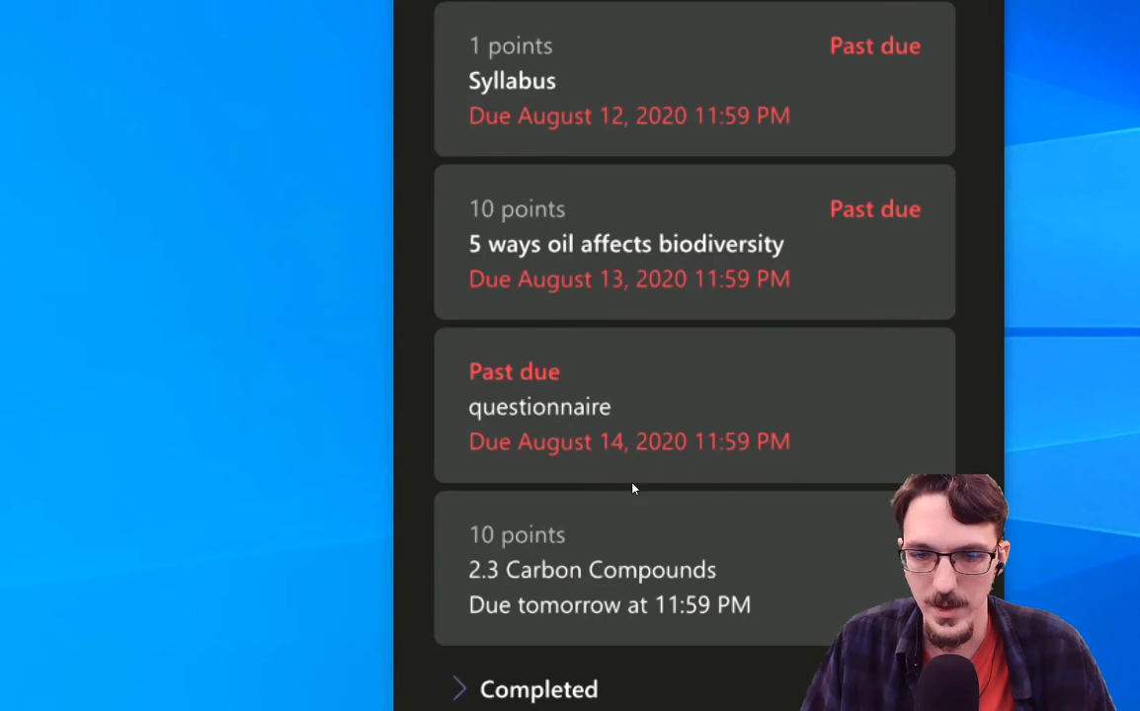
click(690, 486)
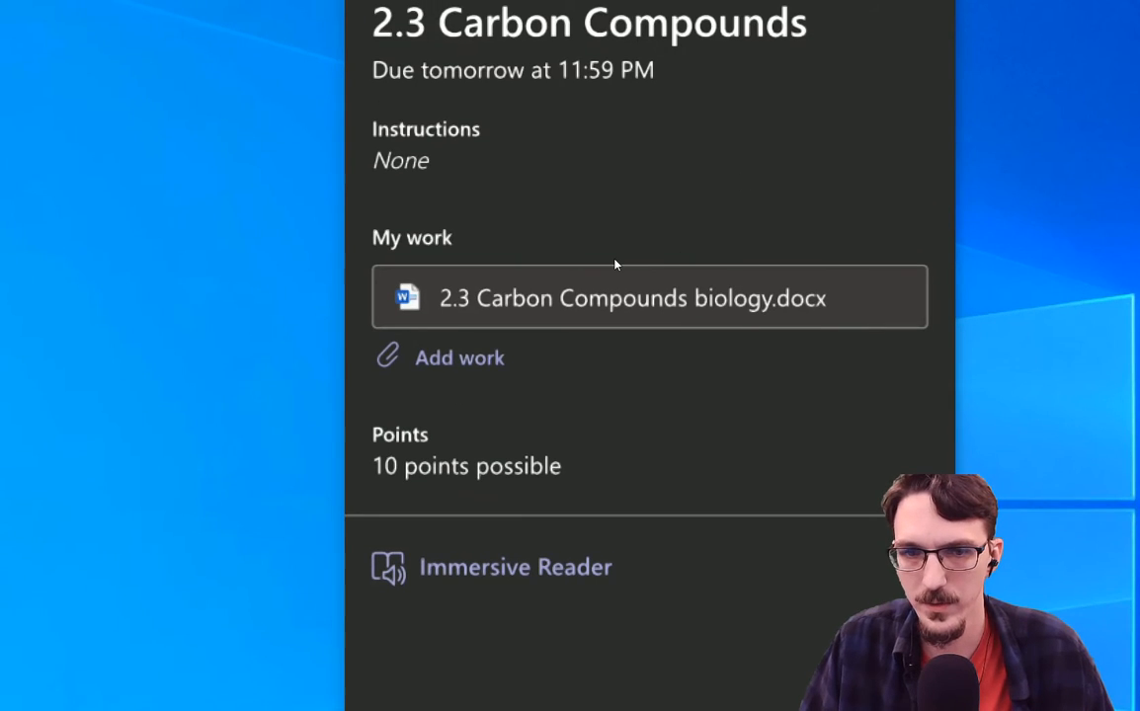
click(614, 265)
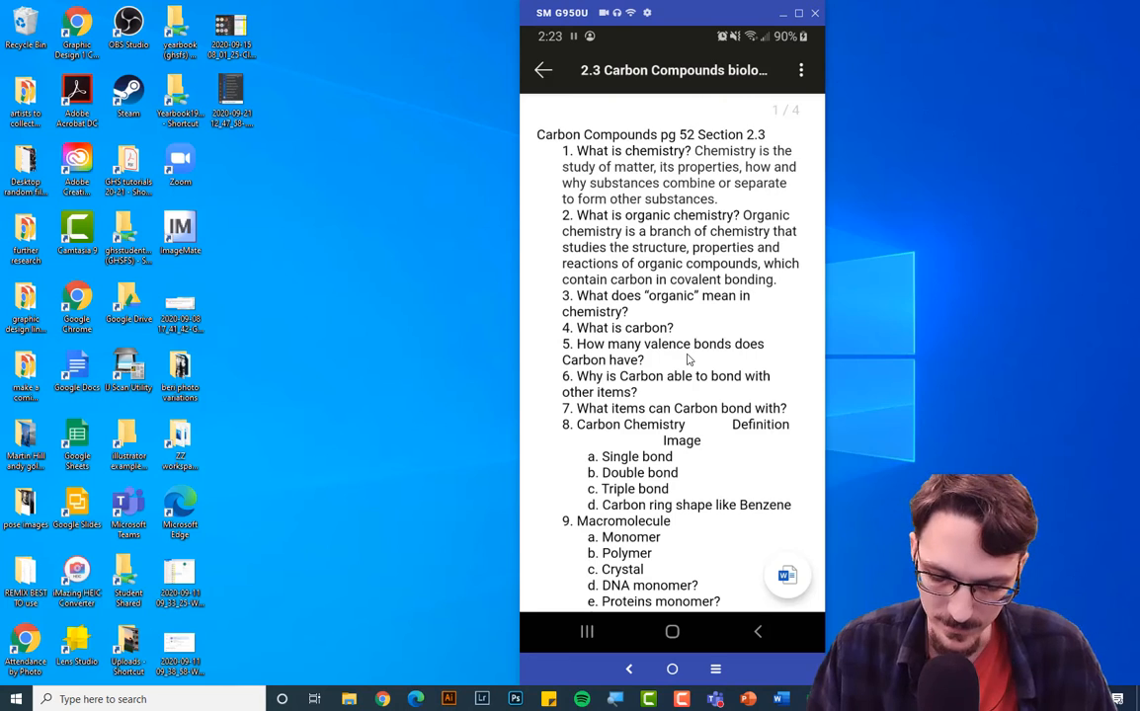
Scroll through the Carbon Compounds worksheet preview in Teams.
scroll(689, 361, down, 1)
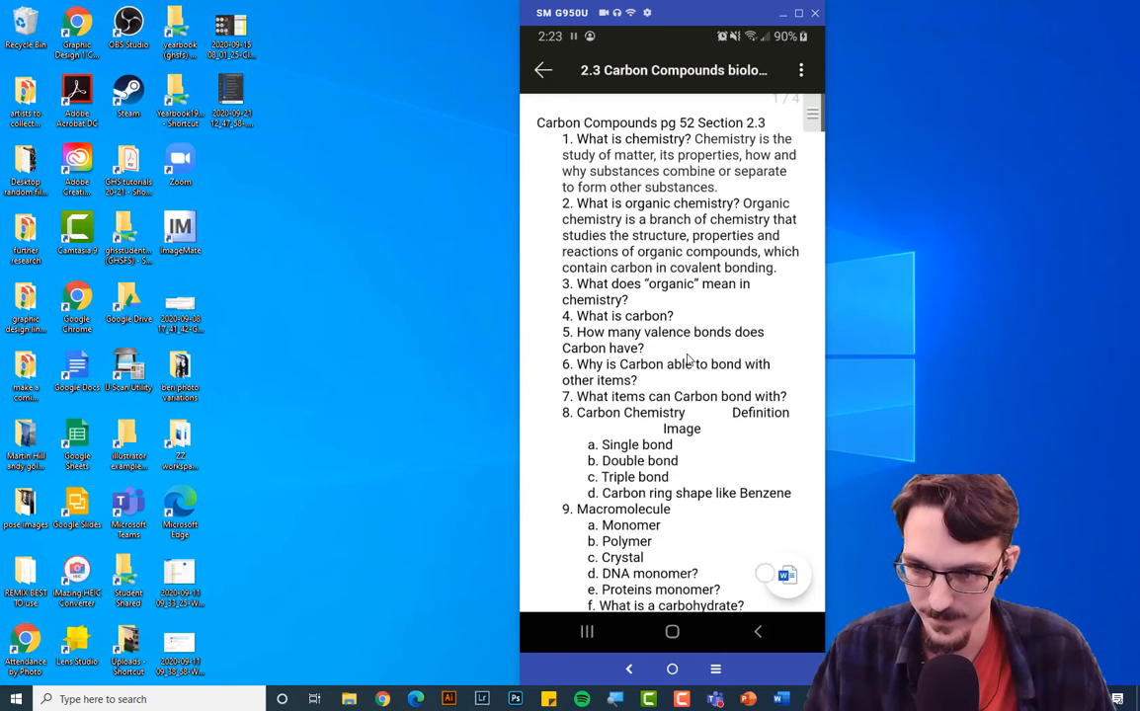
scroll(689, 361, down, 1)
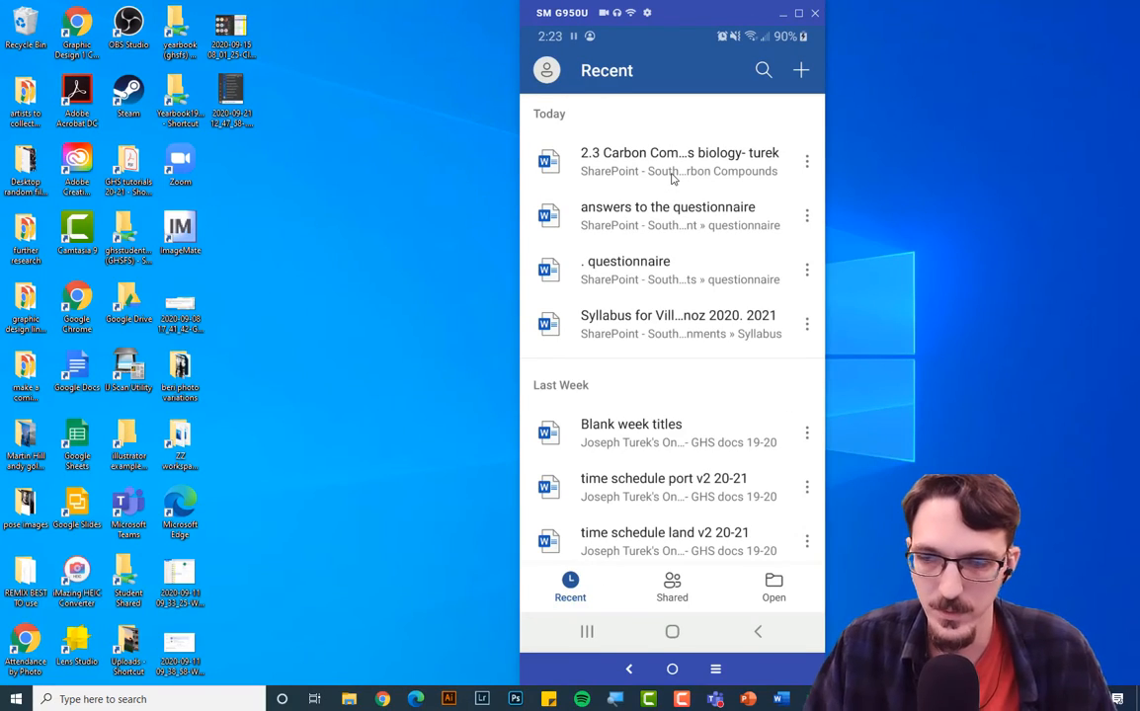
Open the Carbon Compounds worksheet from Recent and answer question 3: 'Organic means it has carbon compounds.'.
click(671, 178)
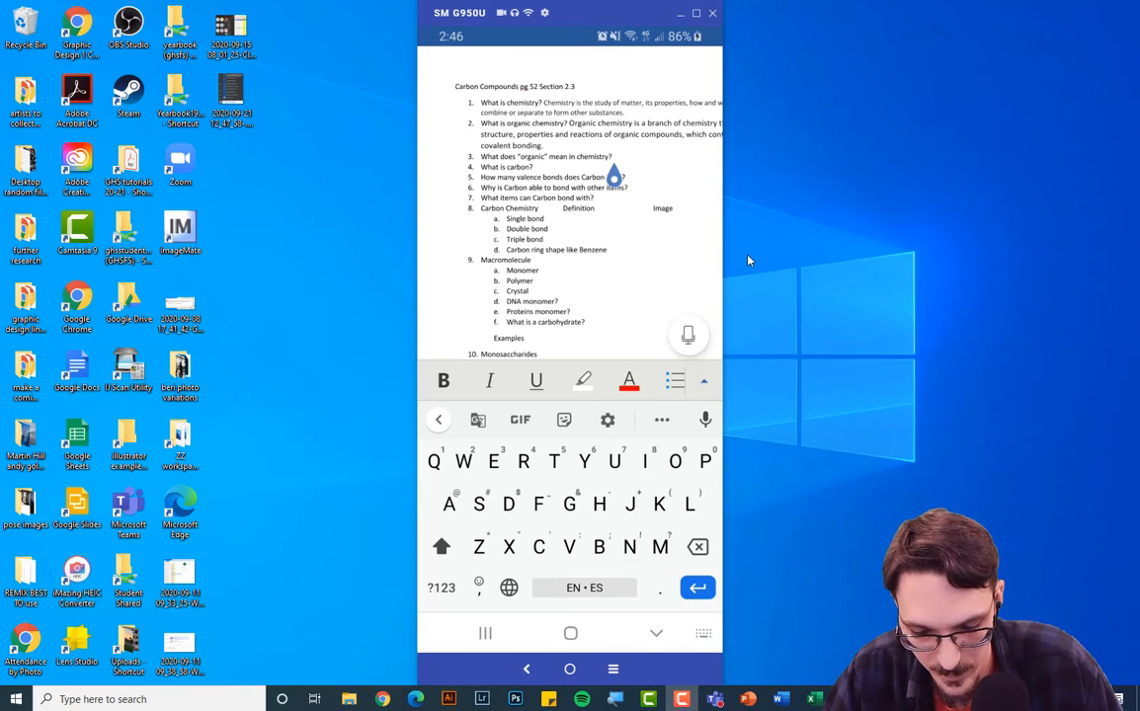
text(Organic )
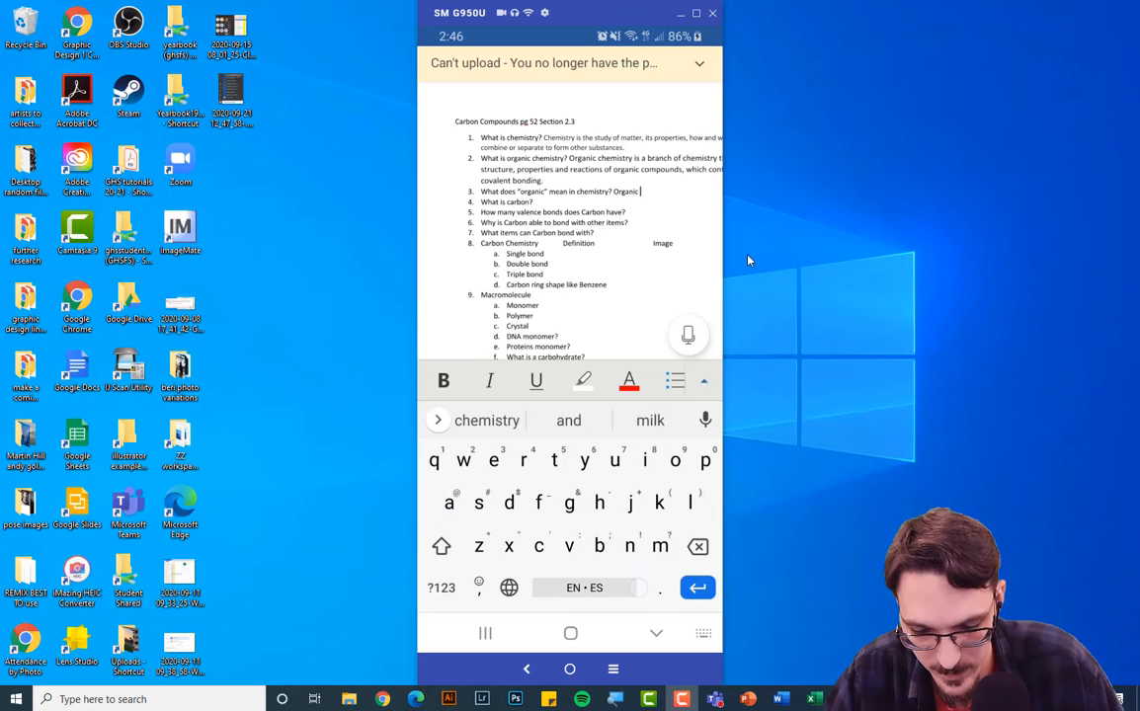
text(means )
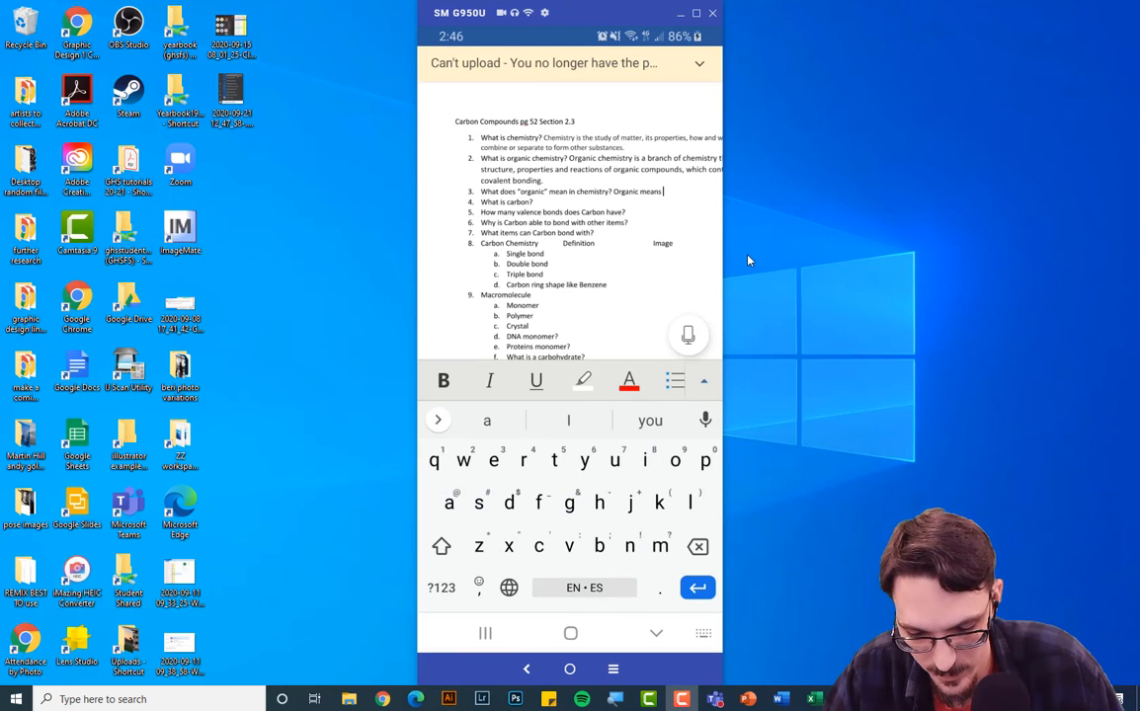
text(it has )
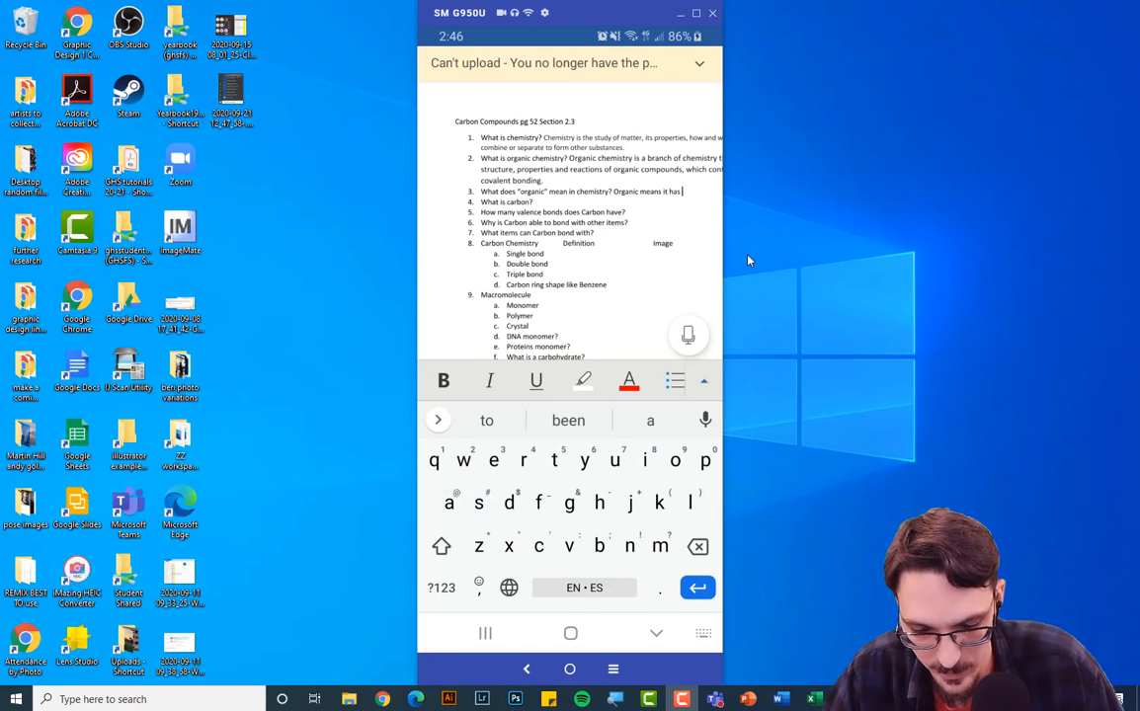
text(carbon)
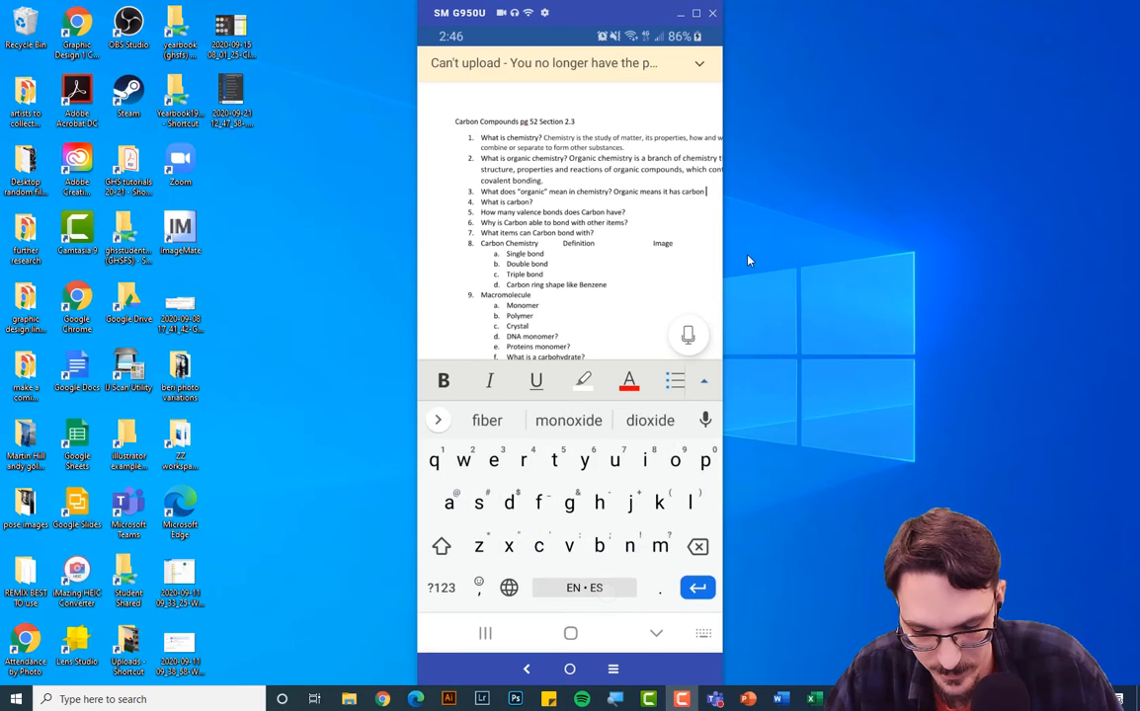
text( compounds.)
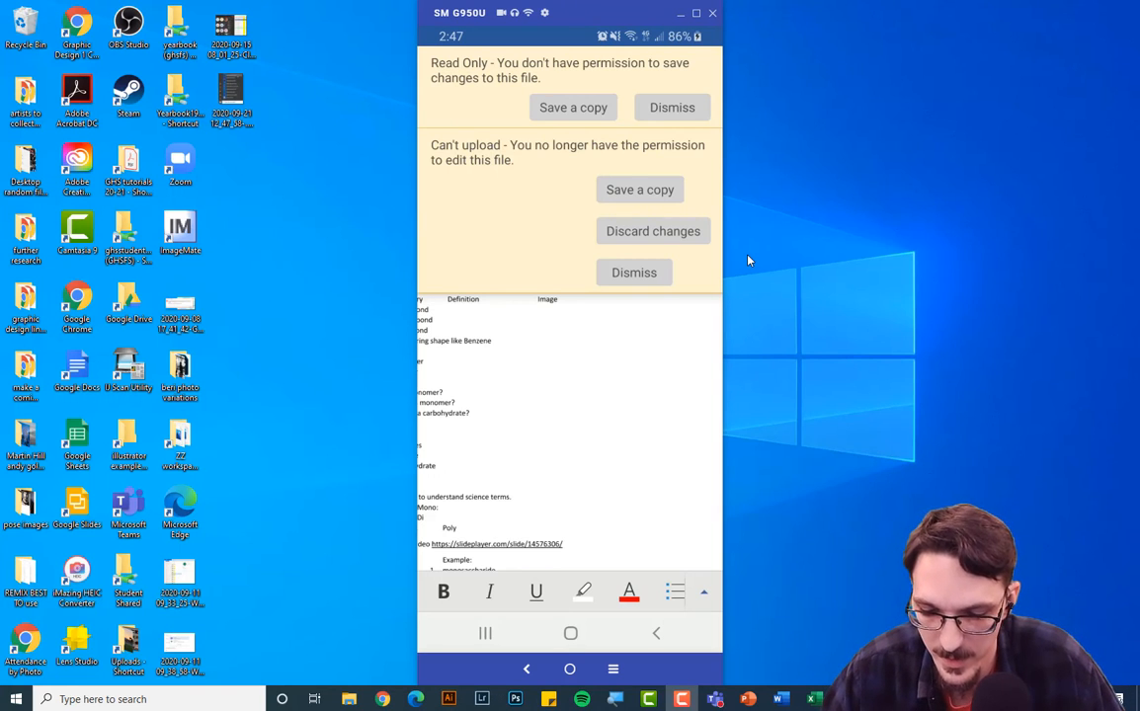
Save an editable copy of the read-only worksheet from the Read Only banner.
click(564, 111)
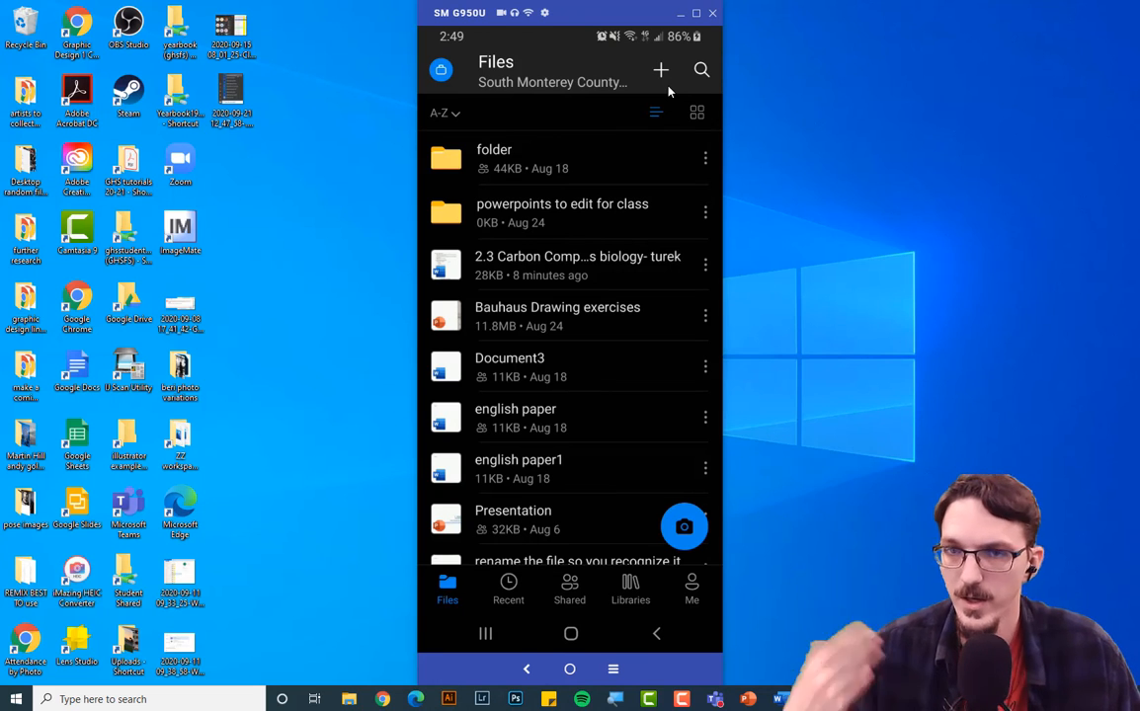
mouse_move(607, 410)
mouse_down()
mouse_move(601, 376)
mouse_move(596, 409)
mouse_up()
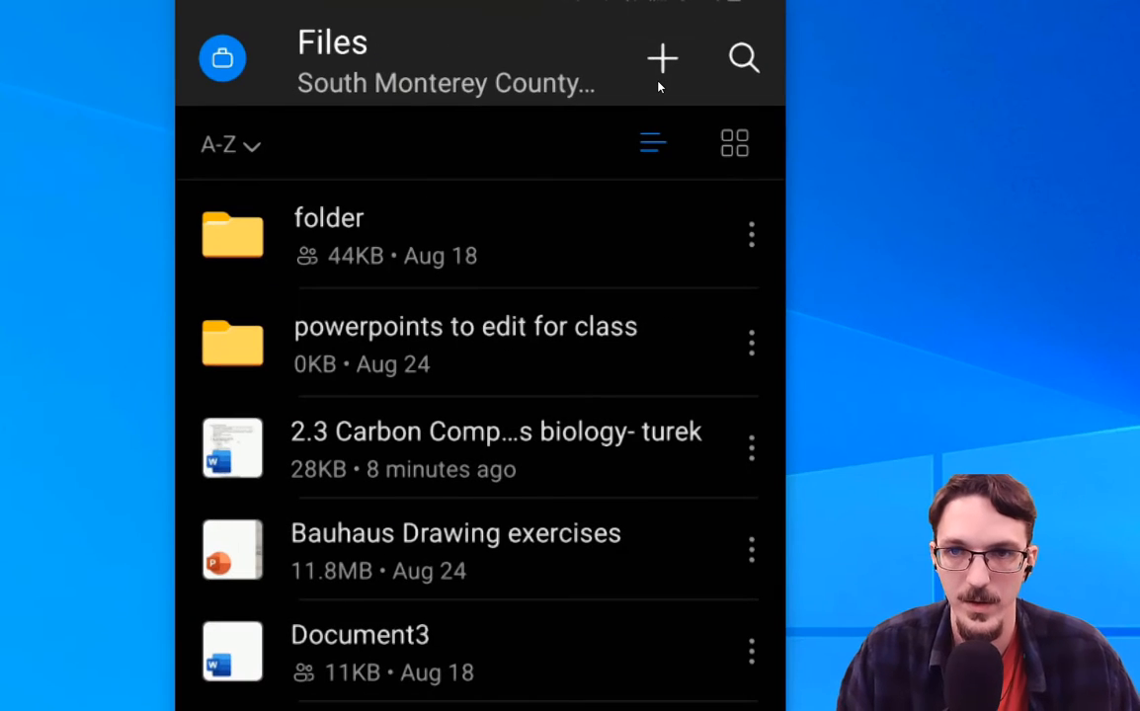
Open OneDrive's new-item options, then dismiss them without creating anything.
click(666, 73)
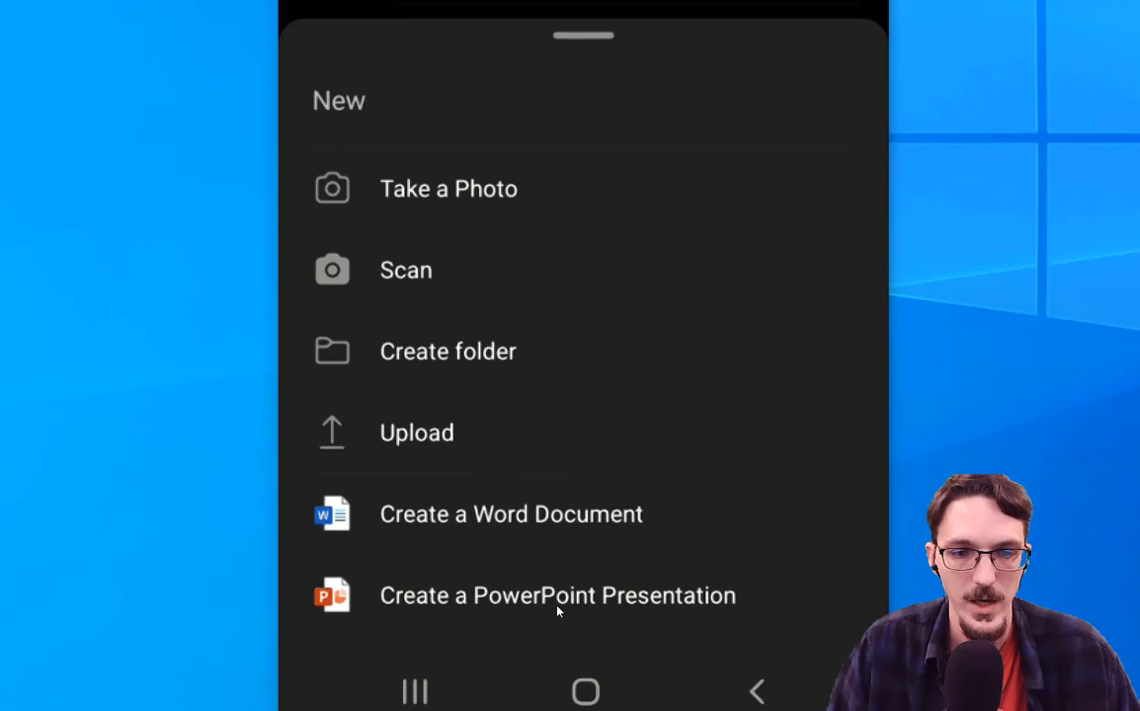
click(501, 514)
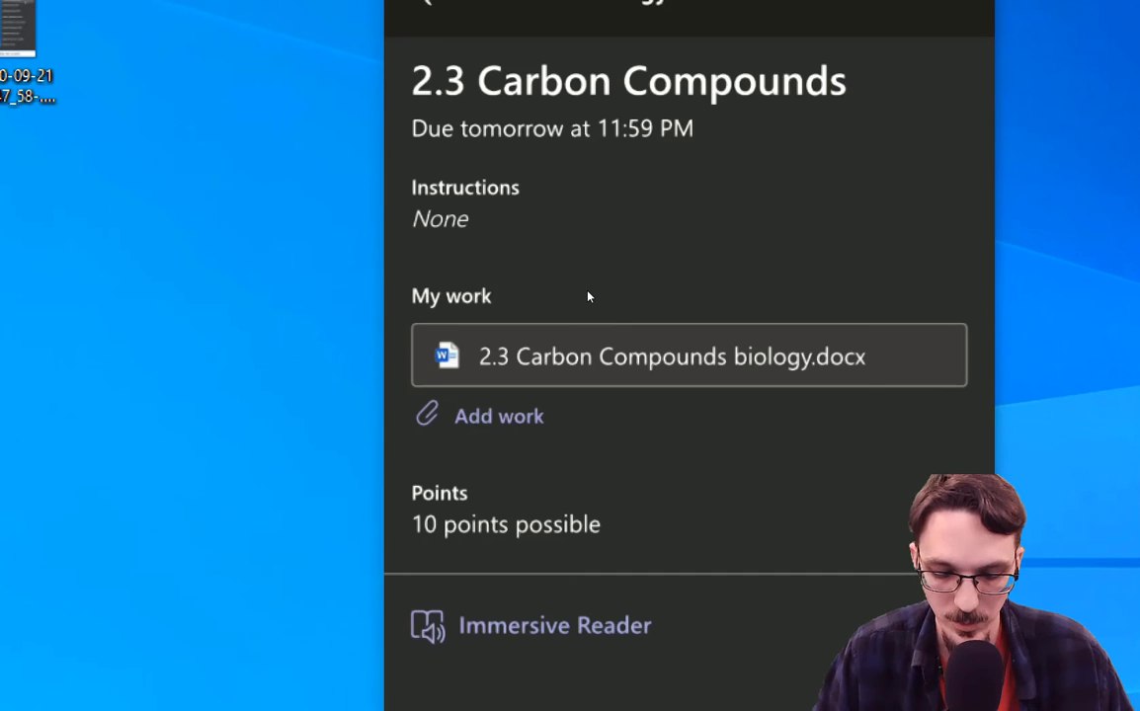
Add work to the assignment by attaching the Carbon Compounds worksheet from OneDrive.
click(487, 417)
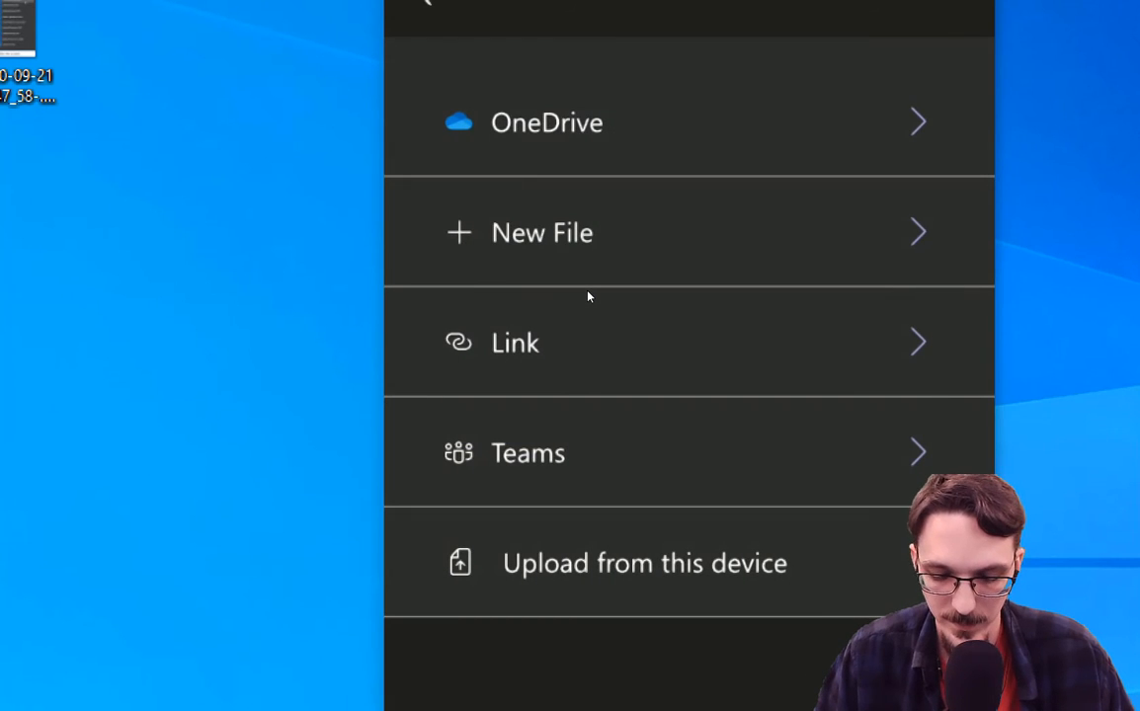
click(889, 111)
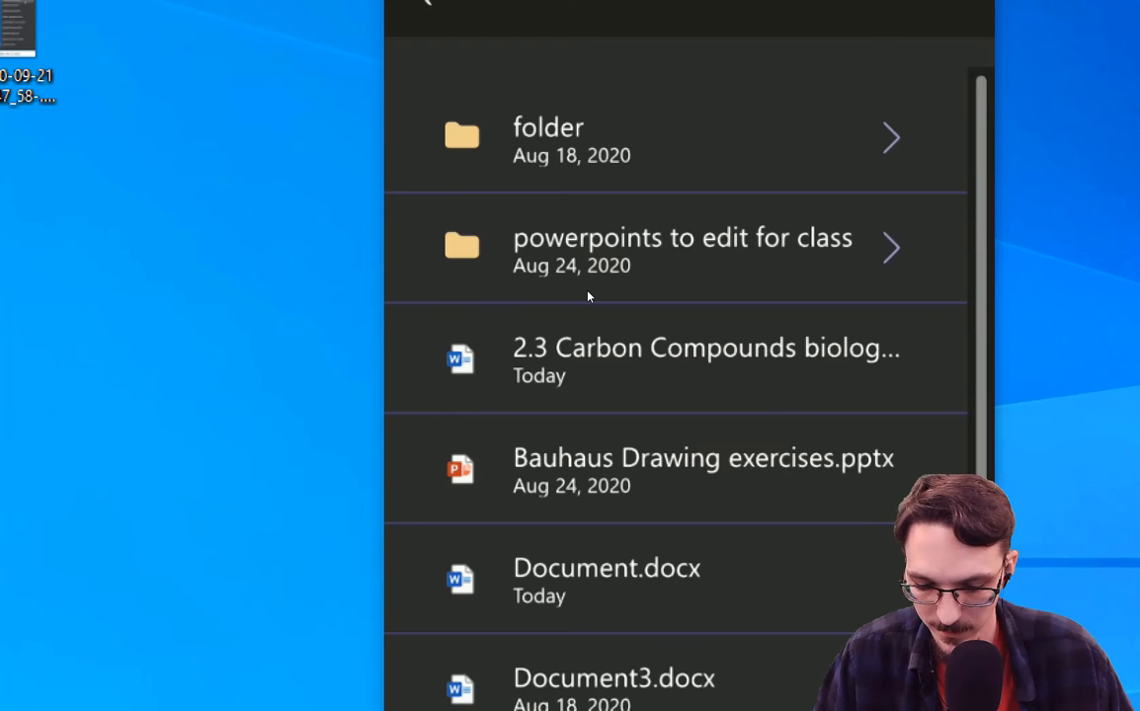
click(829, 338)
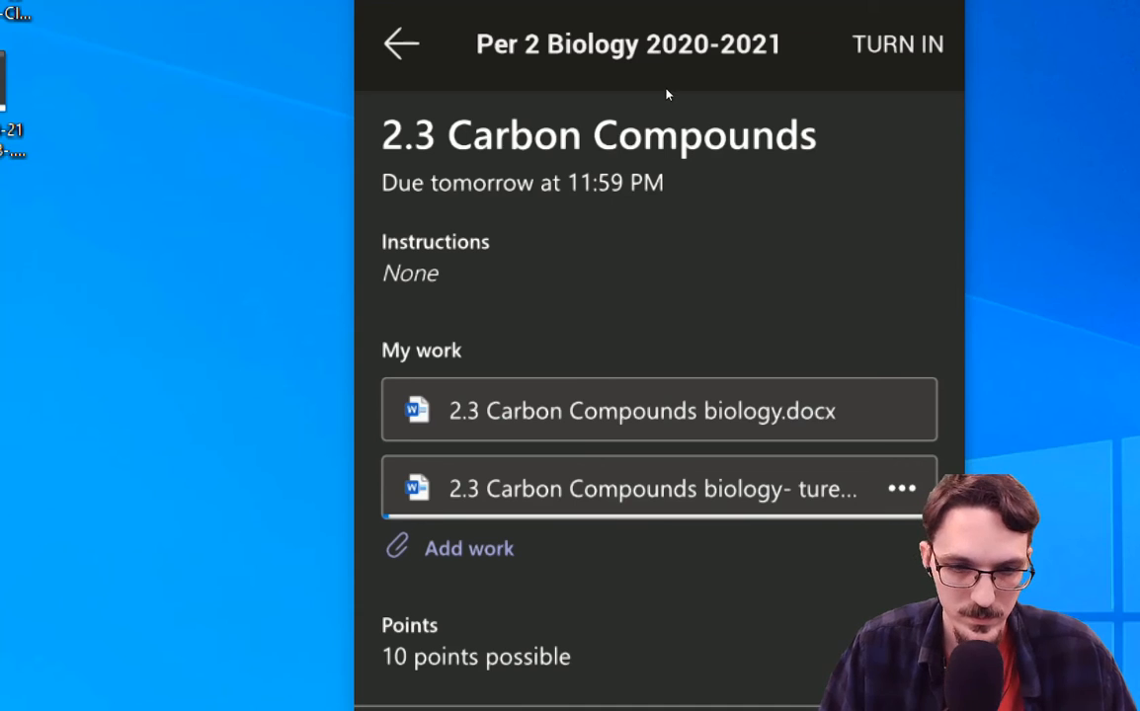
click(455, 555)
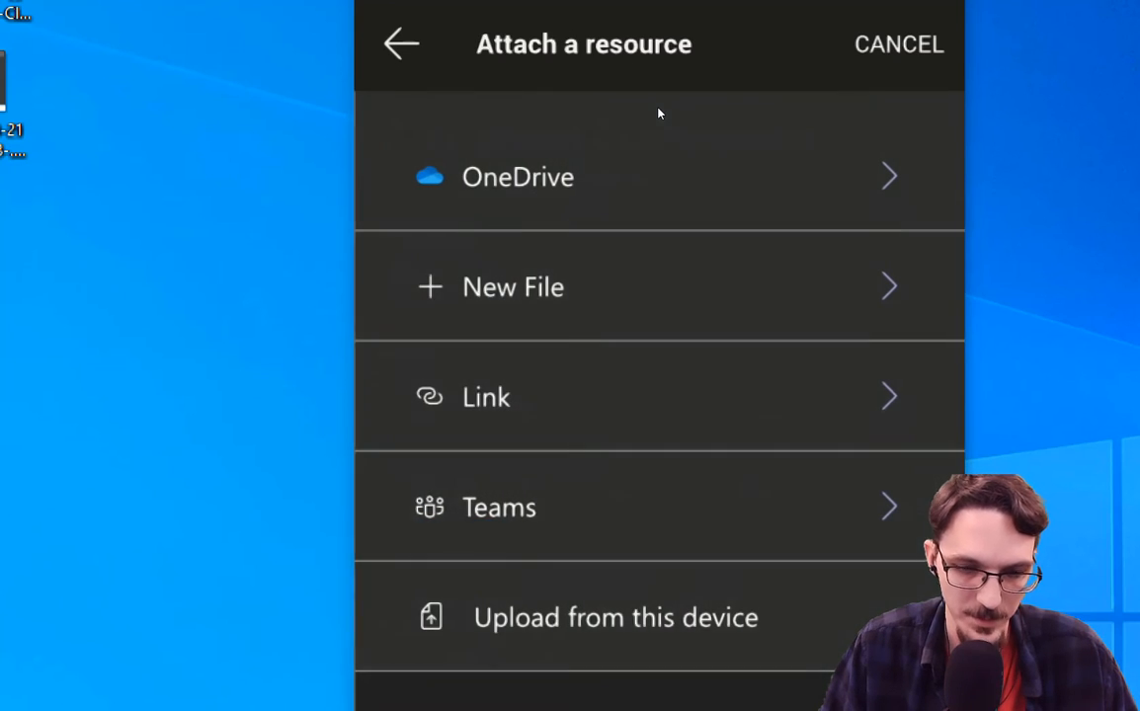
click(524, 148)
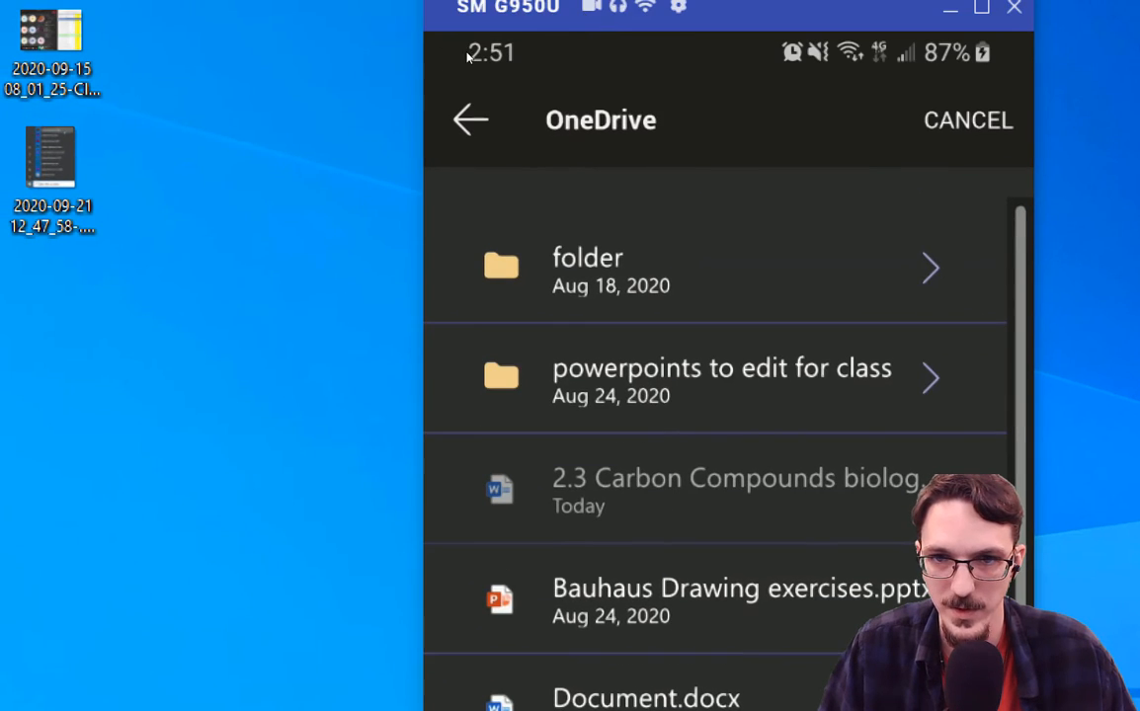
click(468, 117)
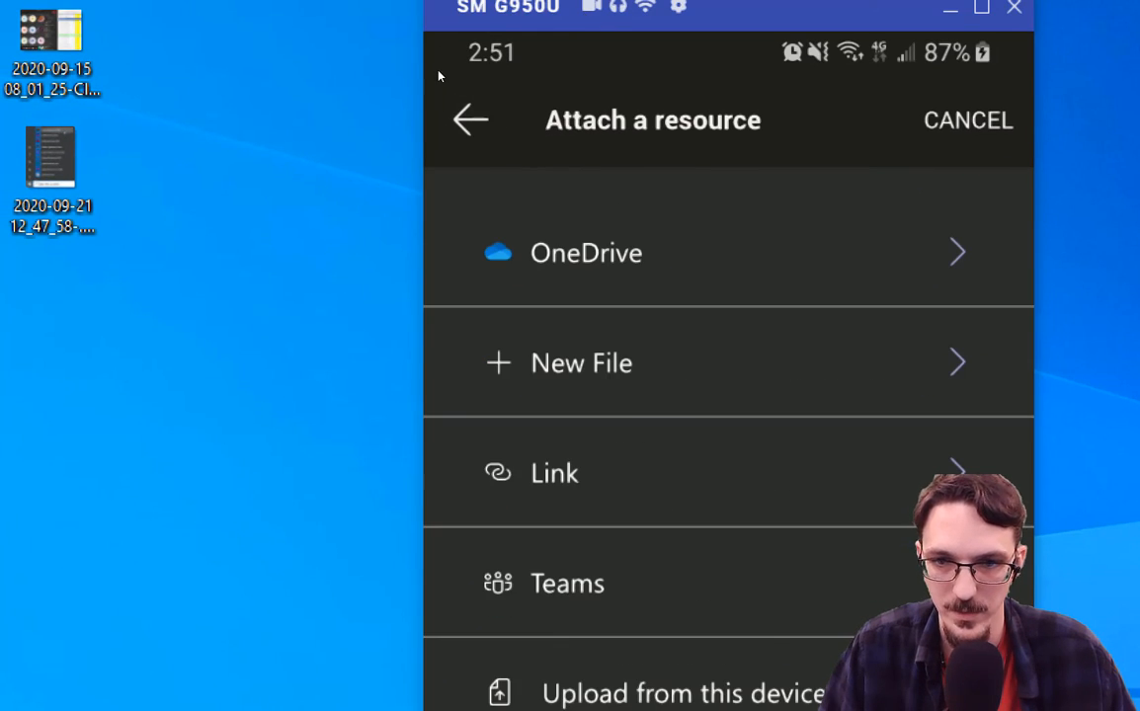
click(470, 118)
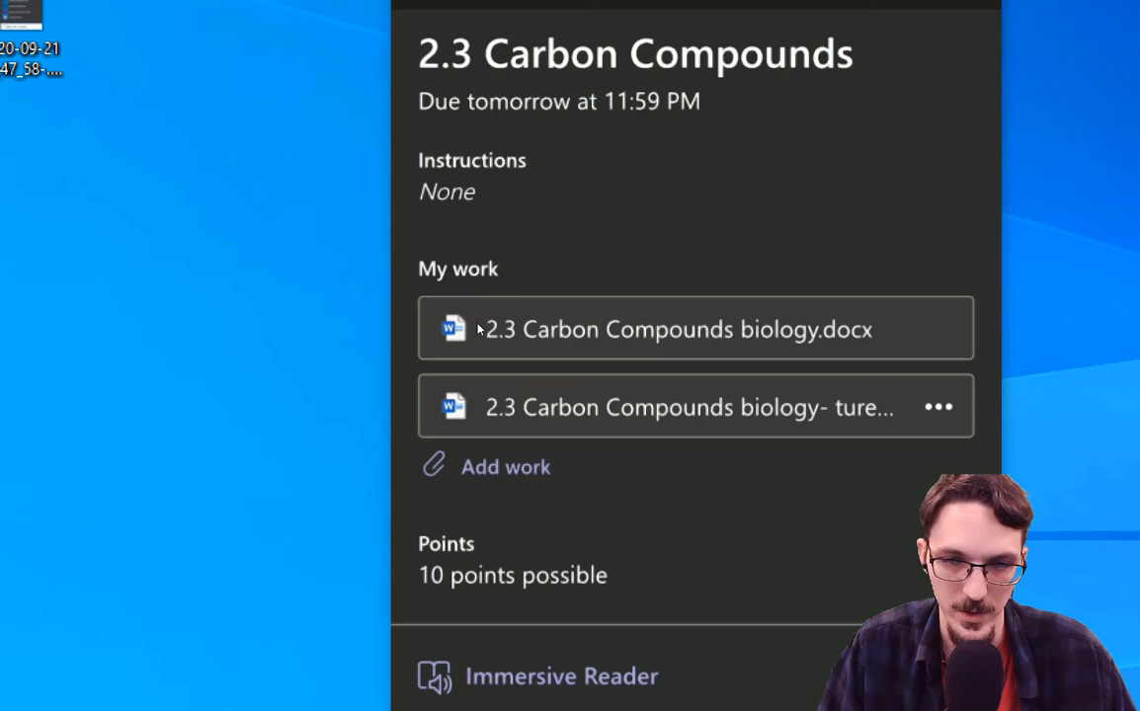
Add more work by uploading the Carbon Compounds document from the phone.
click(499, 466)
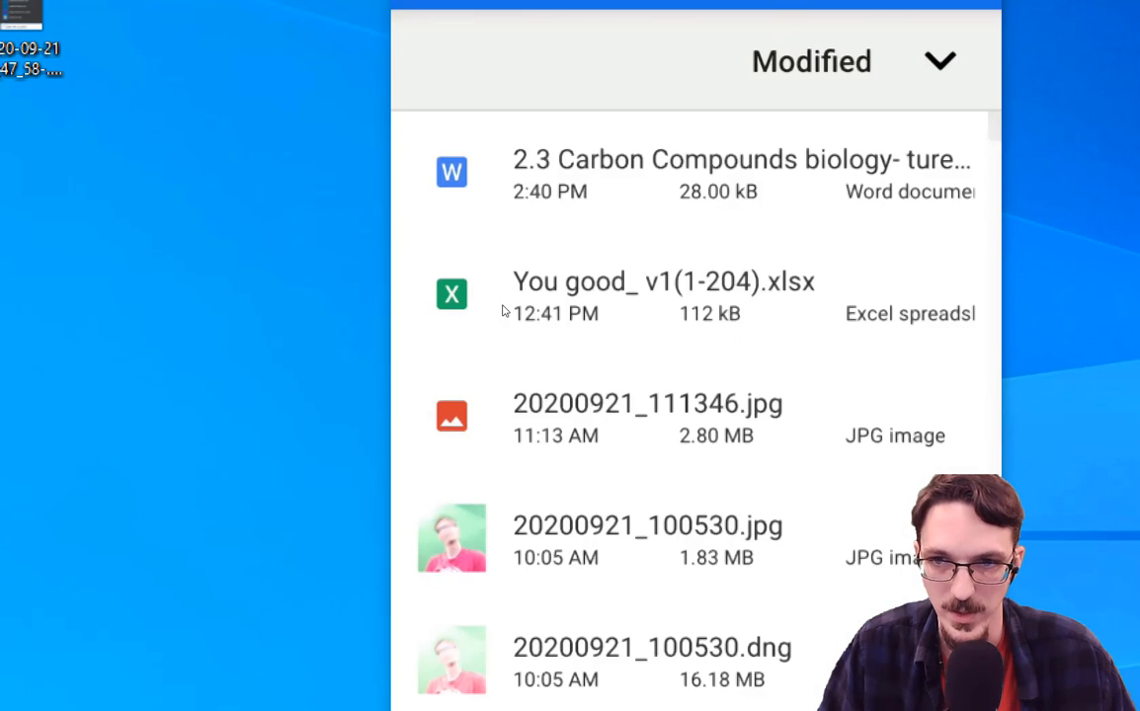
click(583, 187)
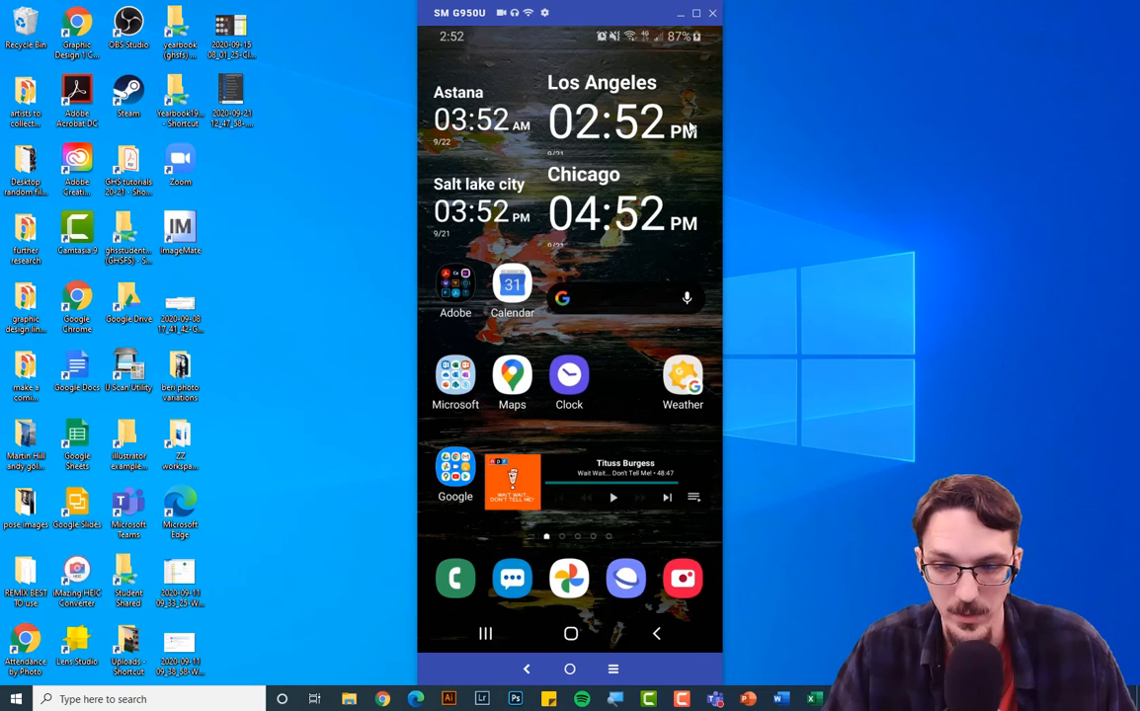
Launch the pinned Microsoft Teams web app from the Edge taskbar jump list.
right_click(416, 700)
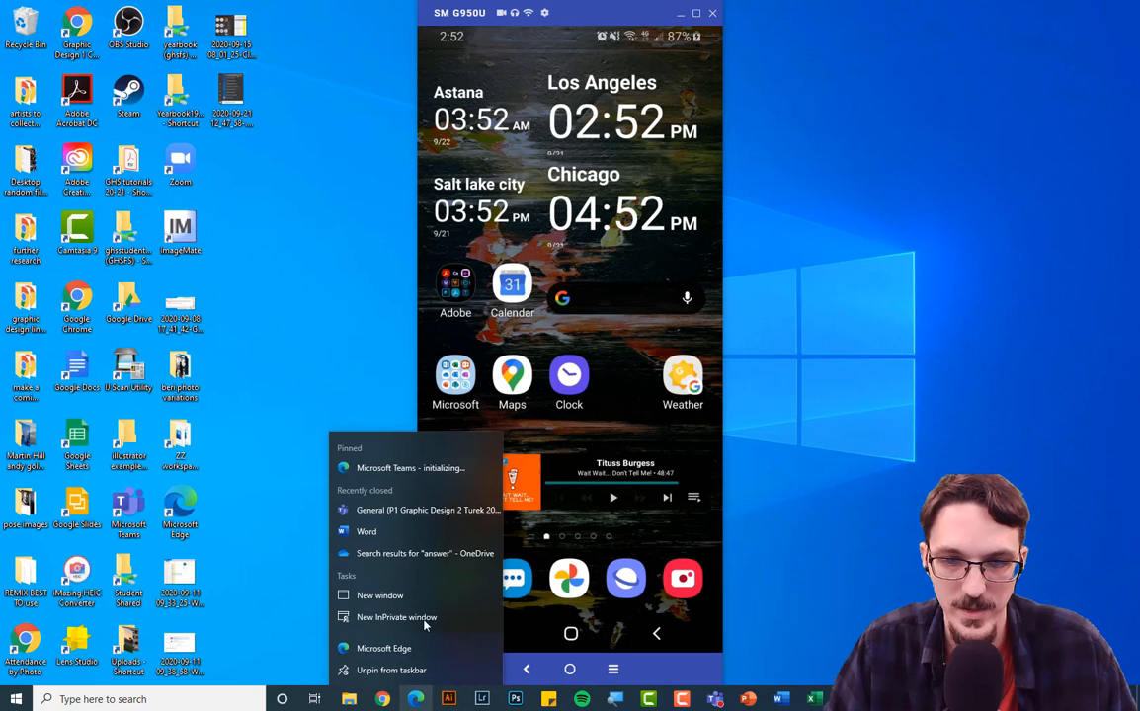
click(425, 477)
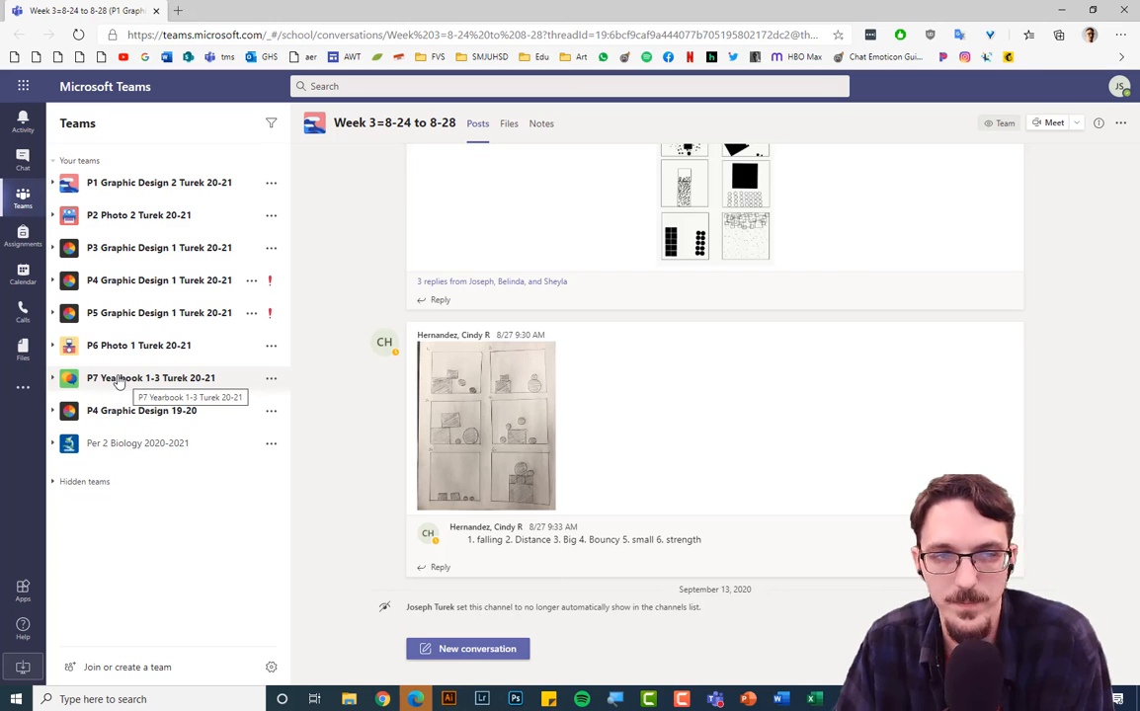
From Per 2 Biology 2020-2021 Assignments, open the 2.3 Carbon Compounds worksheet .docx for editing.
click(110, 443)
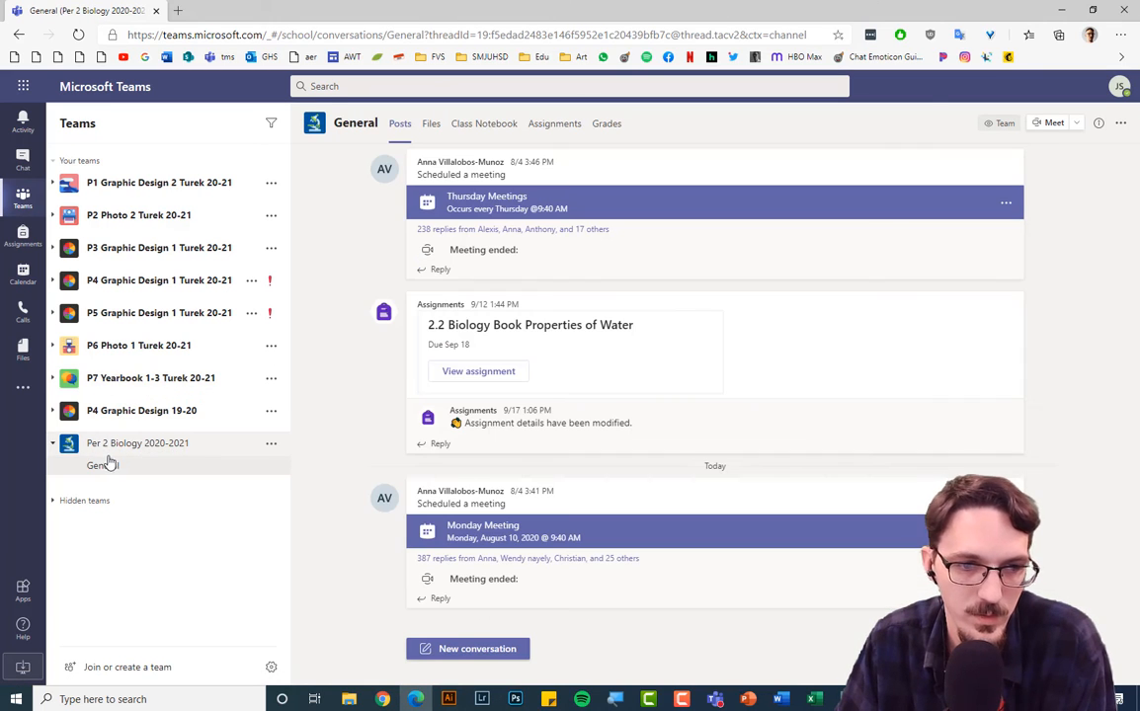
click(482, 373)
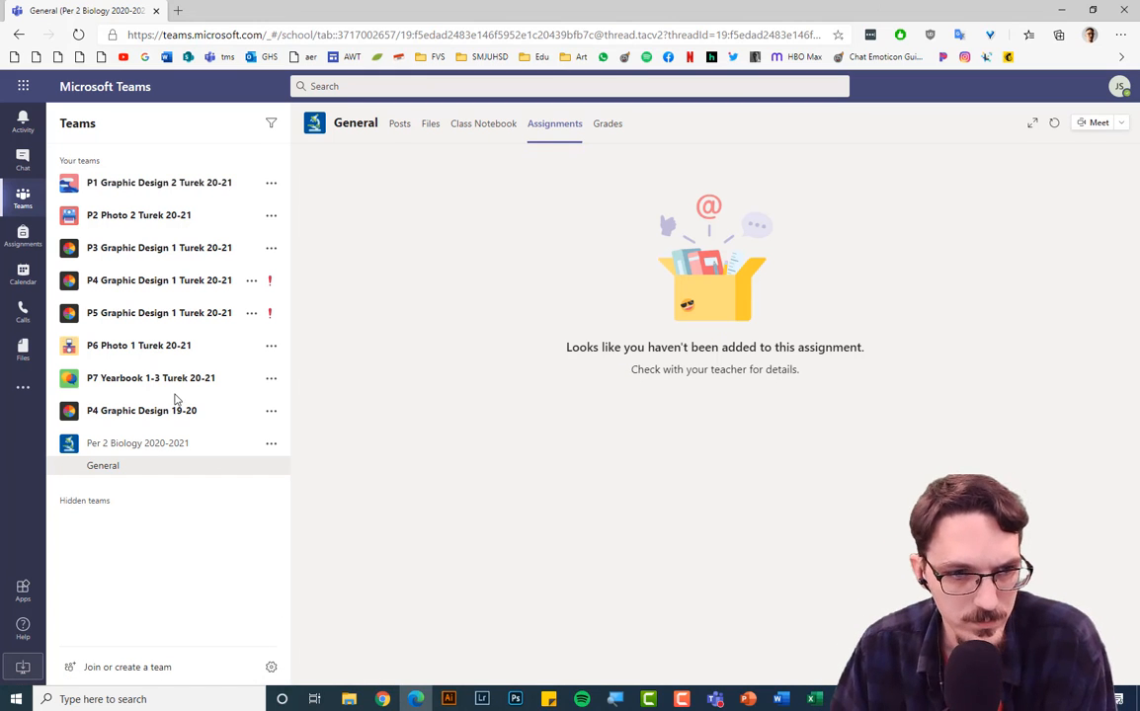
click(102, 465)
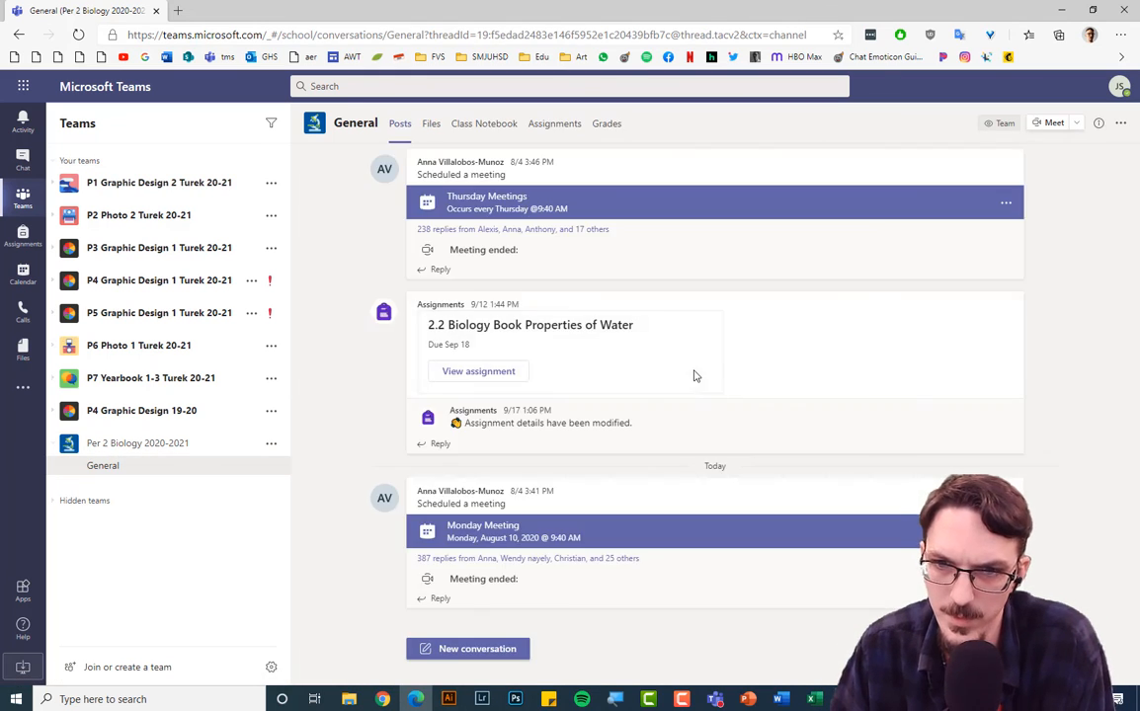
click(555, 127)
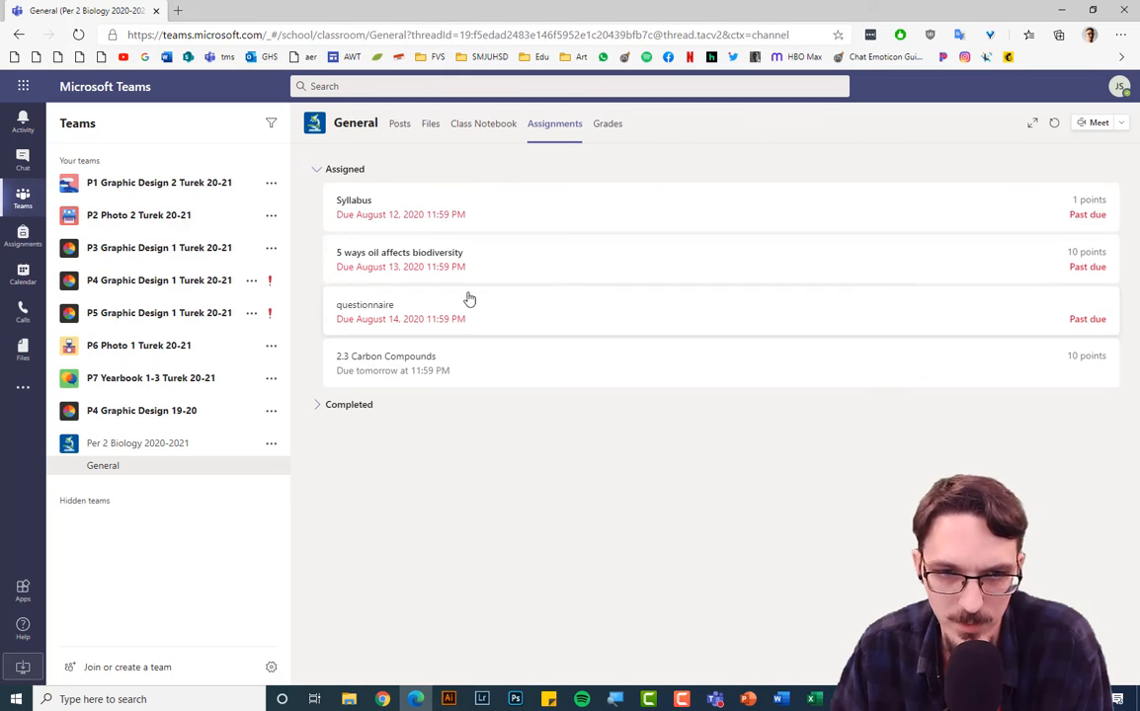
click(461, 357)
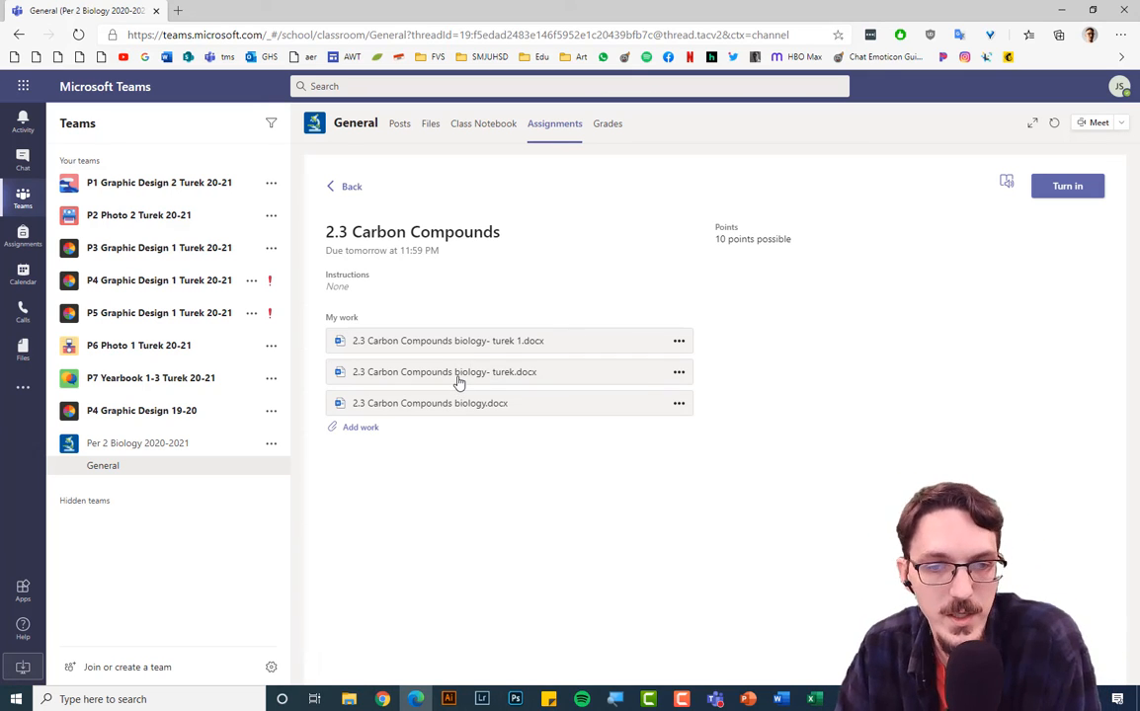
click(457, 384)
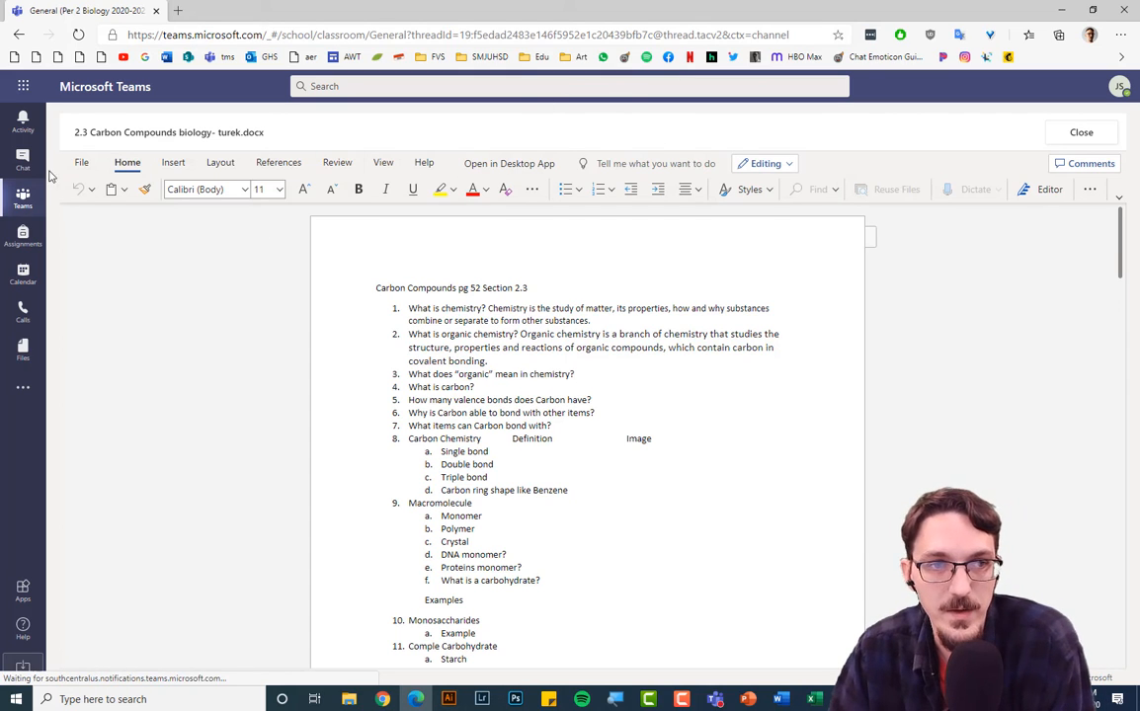
click(786, 165)
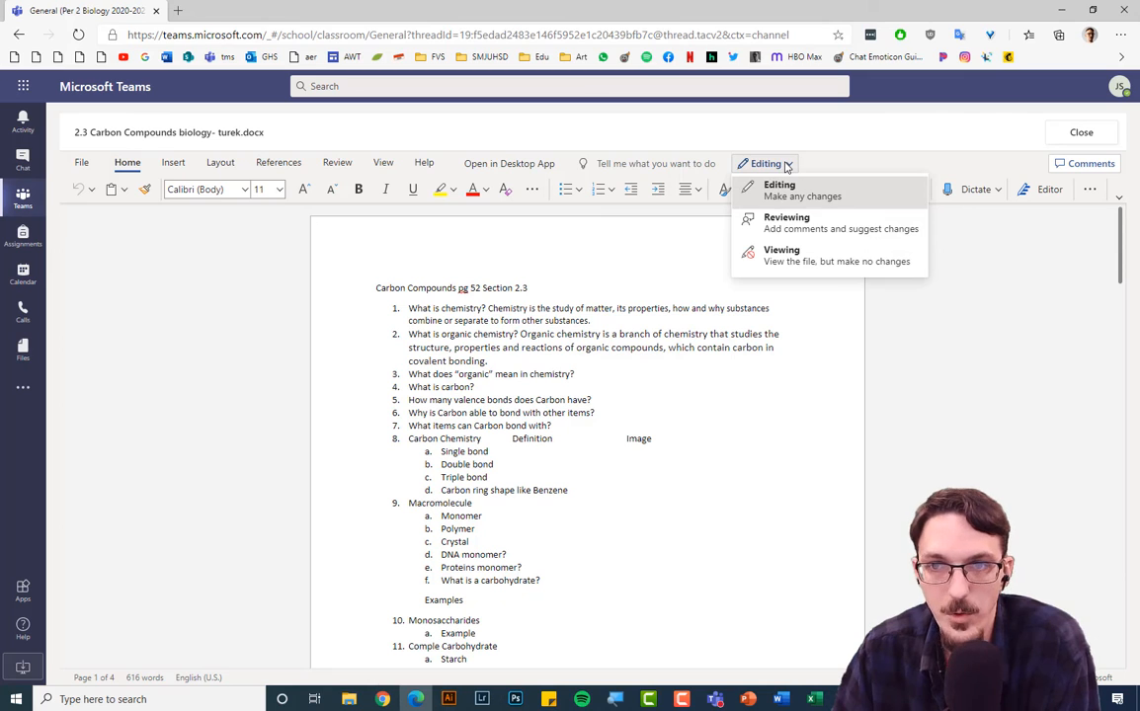
click(787, 165)
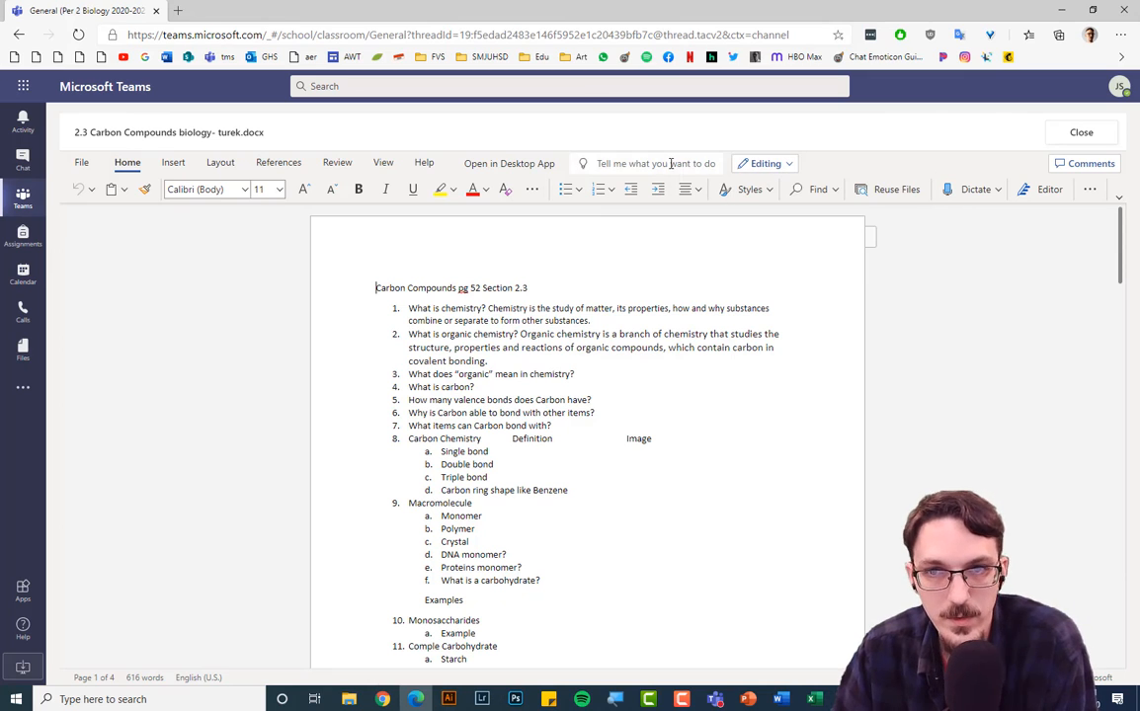
click(495, 165)
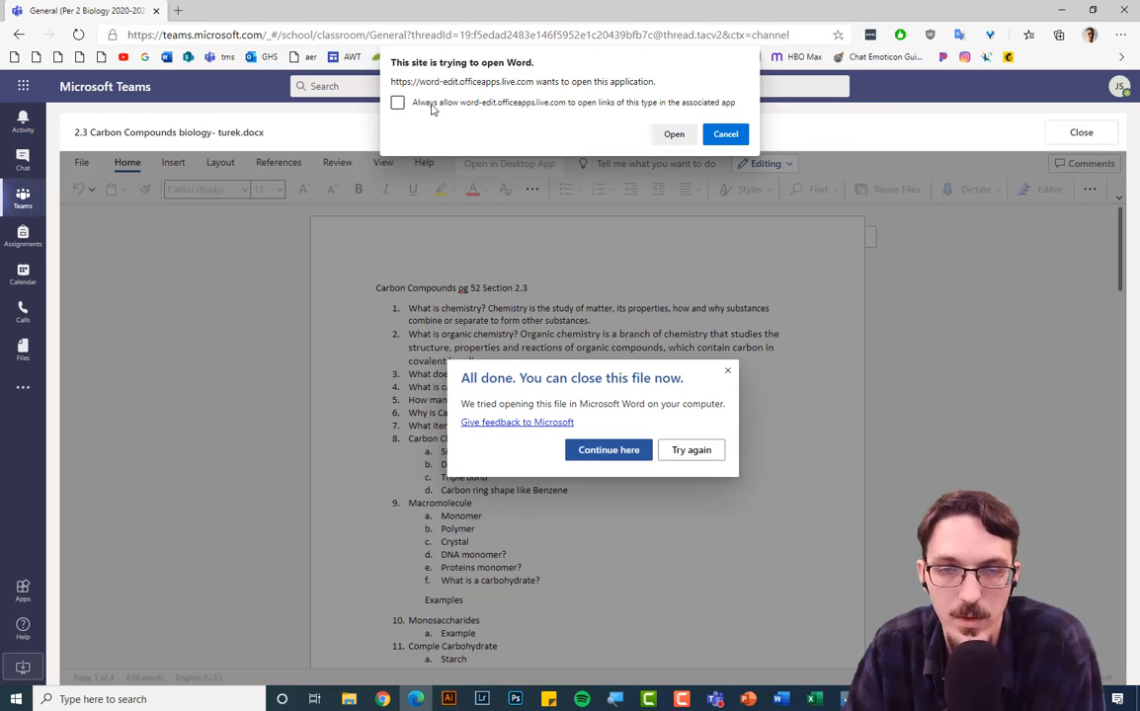
click(727, 134)
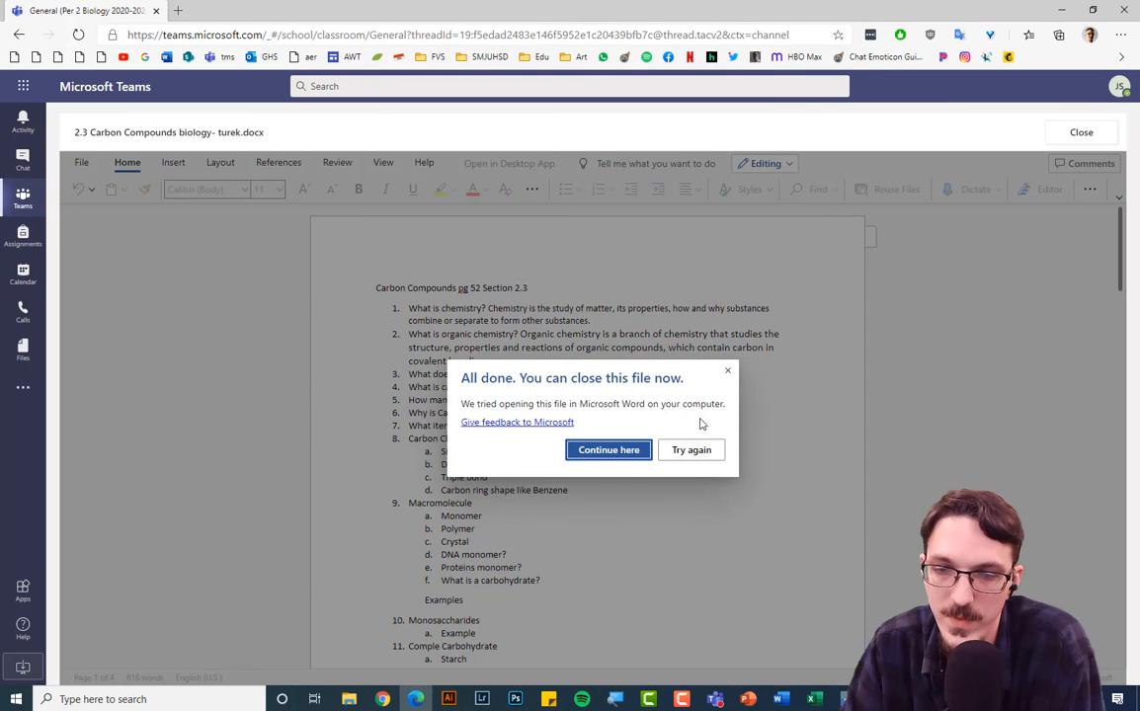
click(726, 370)
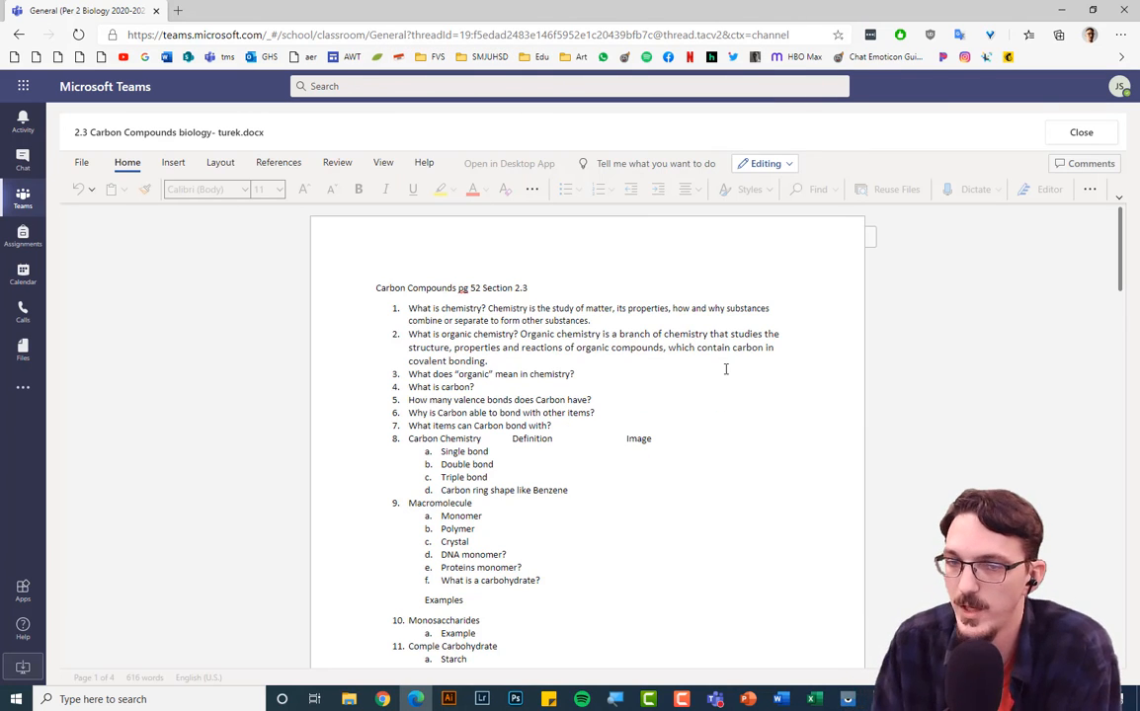